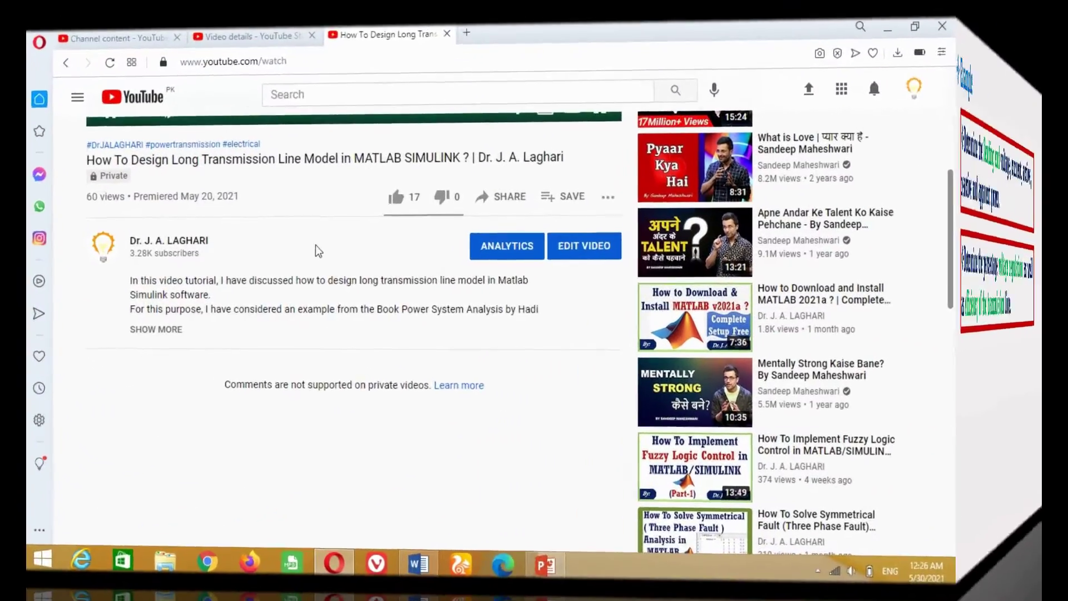
# - Open the slides link in the video's expanded description and download the Modelling of Long Transmission Line PDF
pyautogui.click(156, 328)
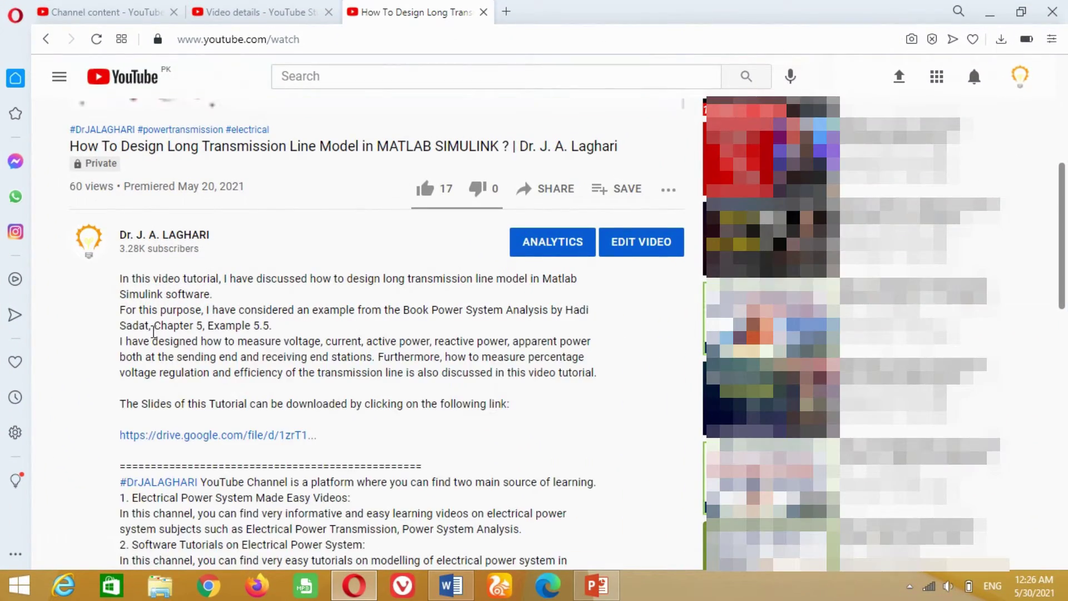
pyautogui.scroll(-4, 153, 332)
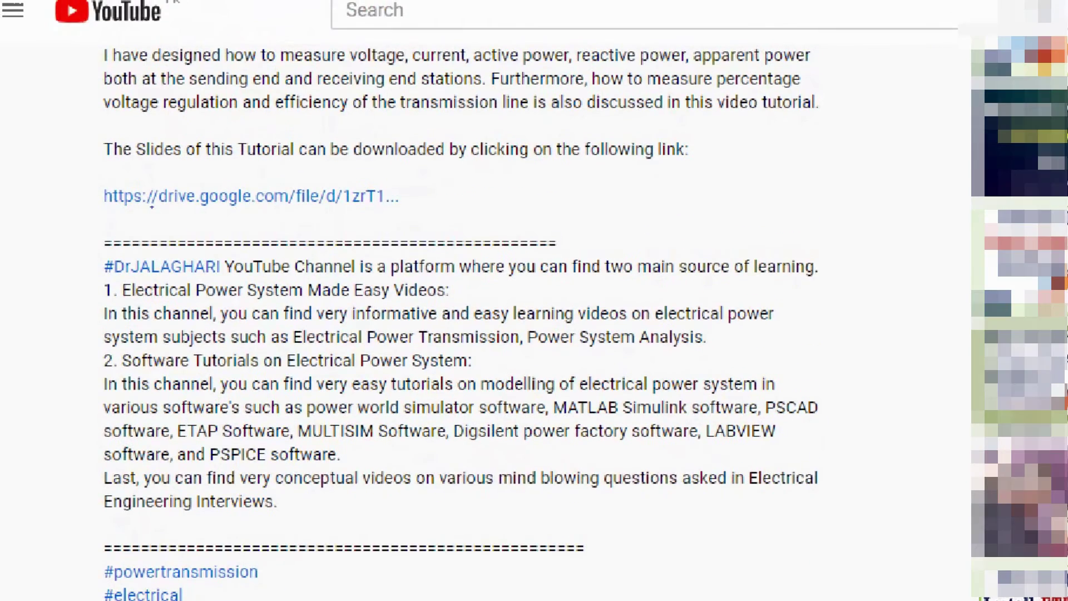
pyautogui.moveTo(87, 133)
pyautogui.mouseDown()
pyautogui.moveTo(606, 220)
pyautogui.moveTo(710, 220)
pyautogui.mouseUp()
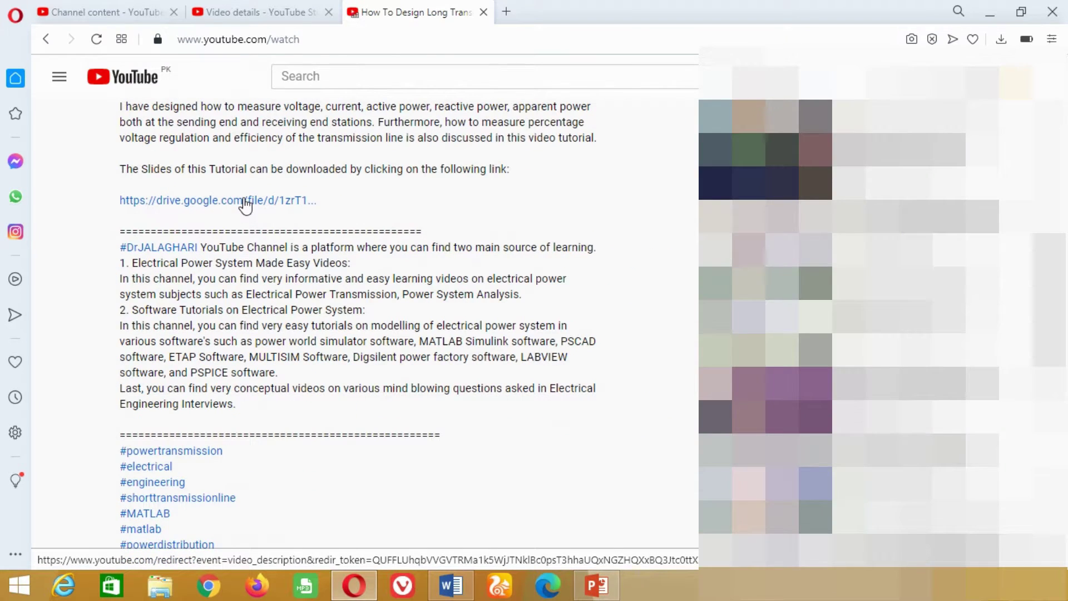
pyautogui.click(245, 201)
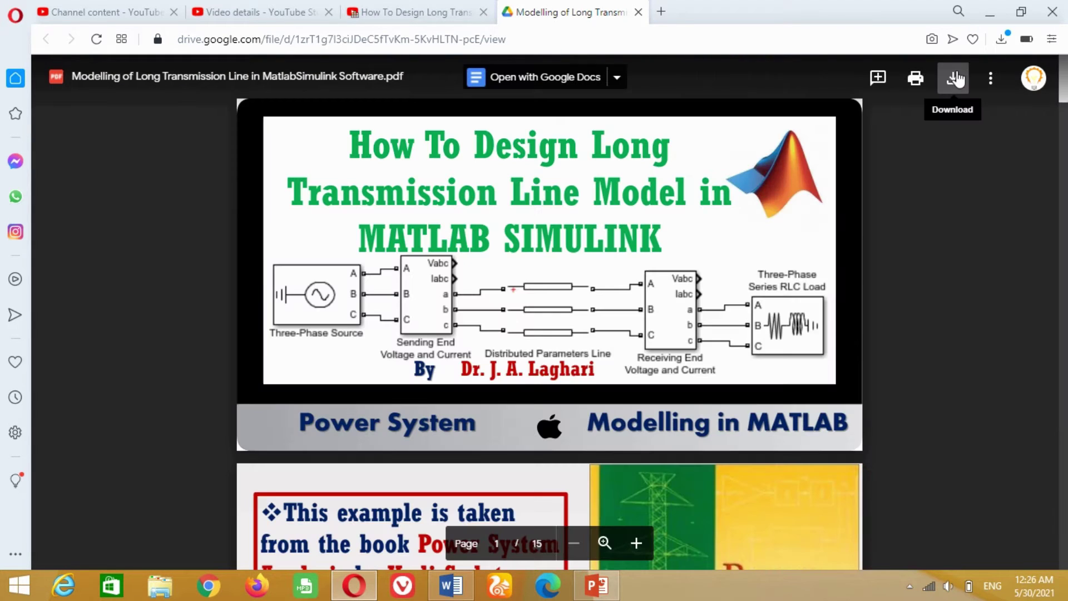
pyautogui.click(955, 78)
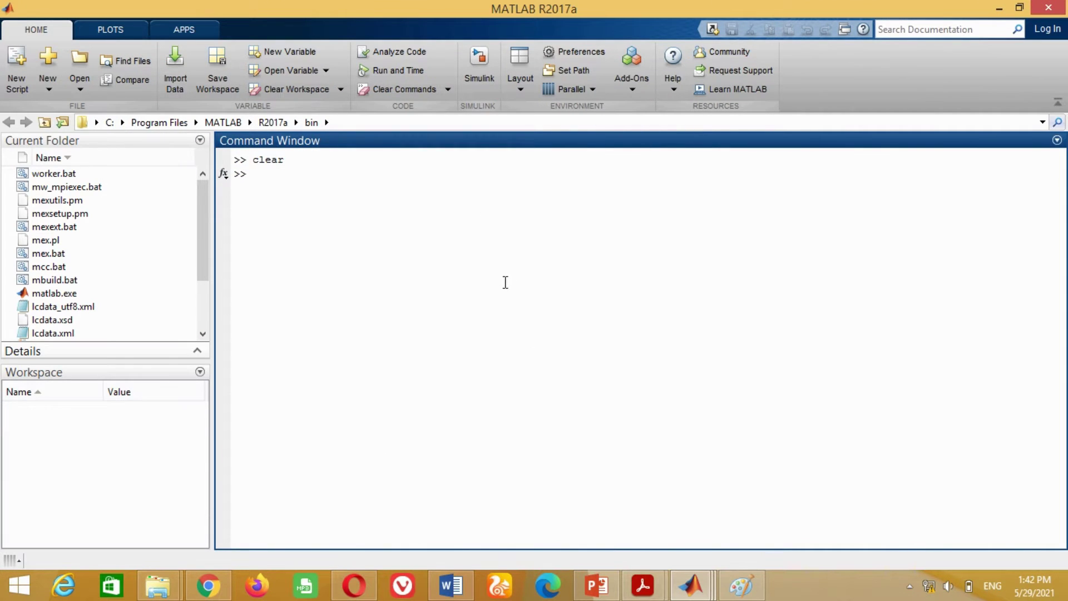
# - Switch to MATLAB and create a new blank Simulink model in a maximized window
pyautogui.click(475, 69)
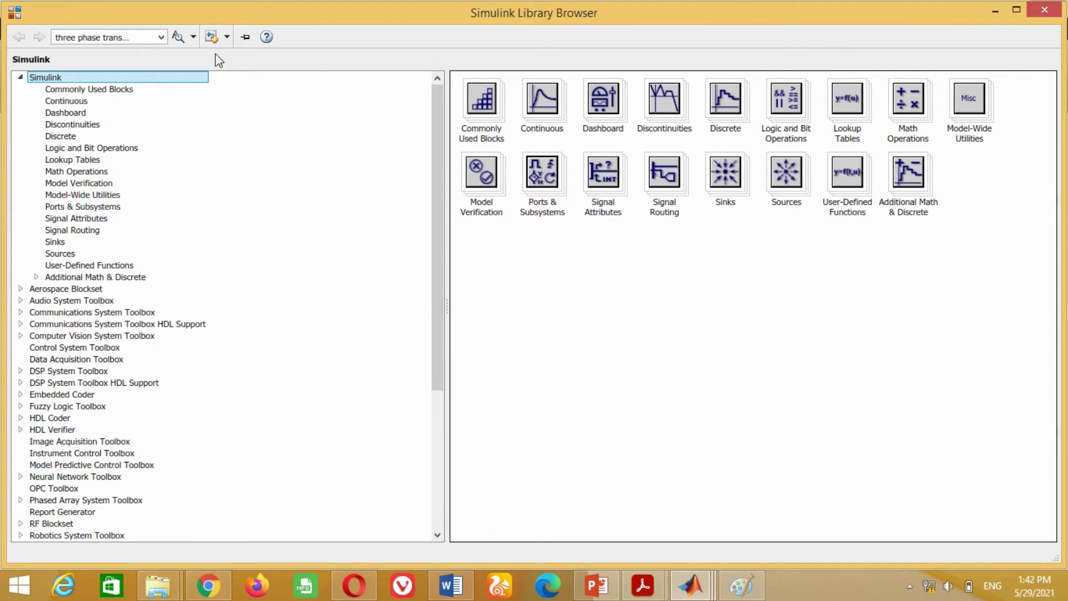
pyautogui.click(209, 40)
pyautogui.click(659, 63)
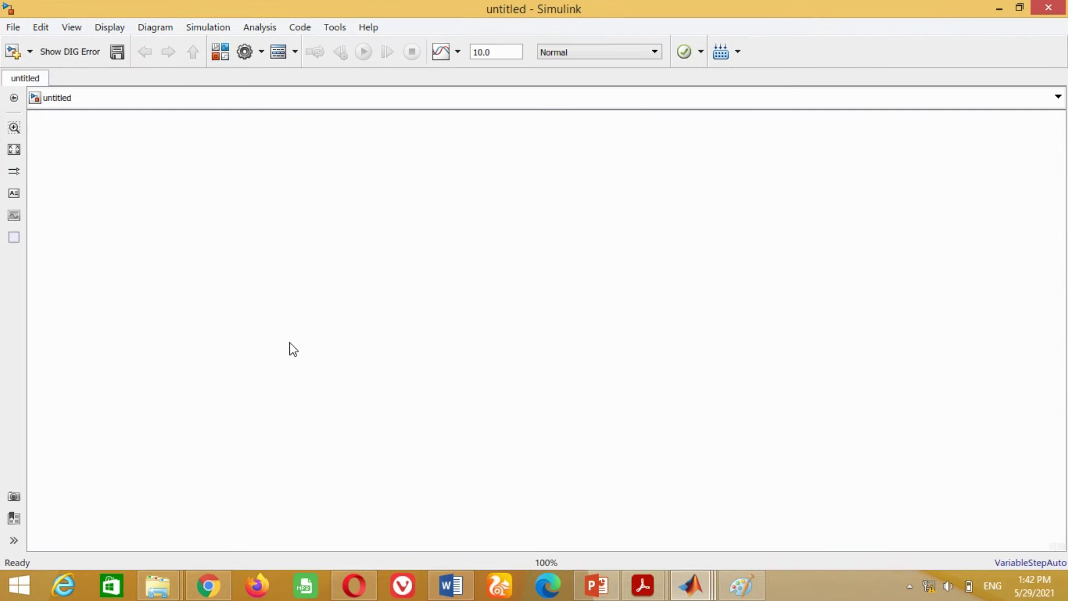
# - Save the model as ltm in the MATLAB Programs folder on the Desktop
pyautogui.hotkey('ctrl', 's')
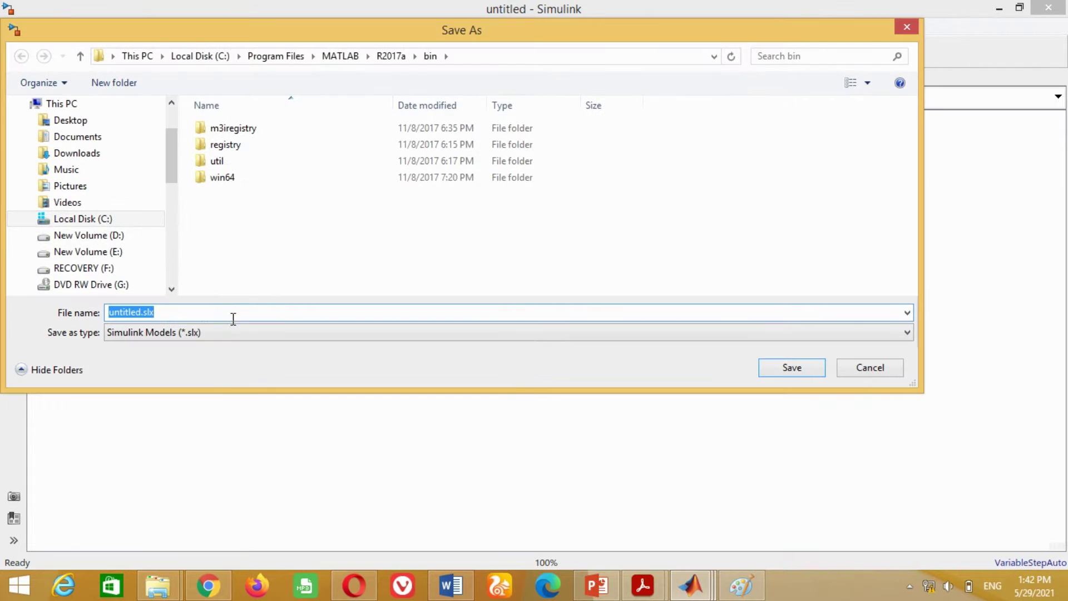
pyautogui.click(70, 120)
pyautogui.doubleClick(666, 137)
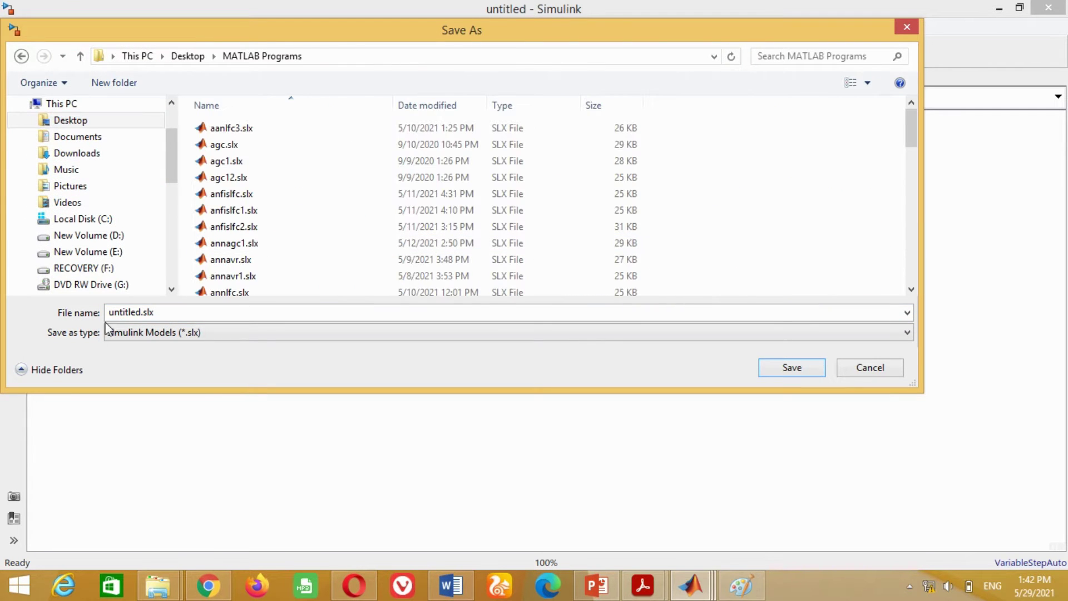
pyautogui.press('Home')
pyautogui.write('ltmd')
pyautogui.press('Delete')
pyautogui.press('Delete')
pyautogui.press('Delete')
pyautogui.press('Delete')
pyautogui.press('Delete')
pyautogui.press('Delete')
pyautogui.press('Delete')
pyautogui.press('Delete')
pyautogui.press('Delete')
pyautogui.press('Return')
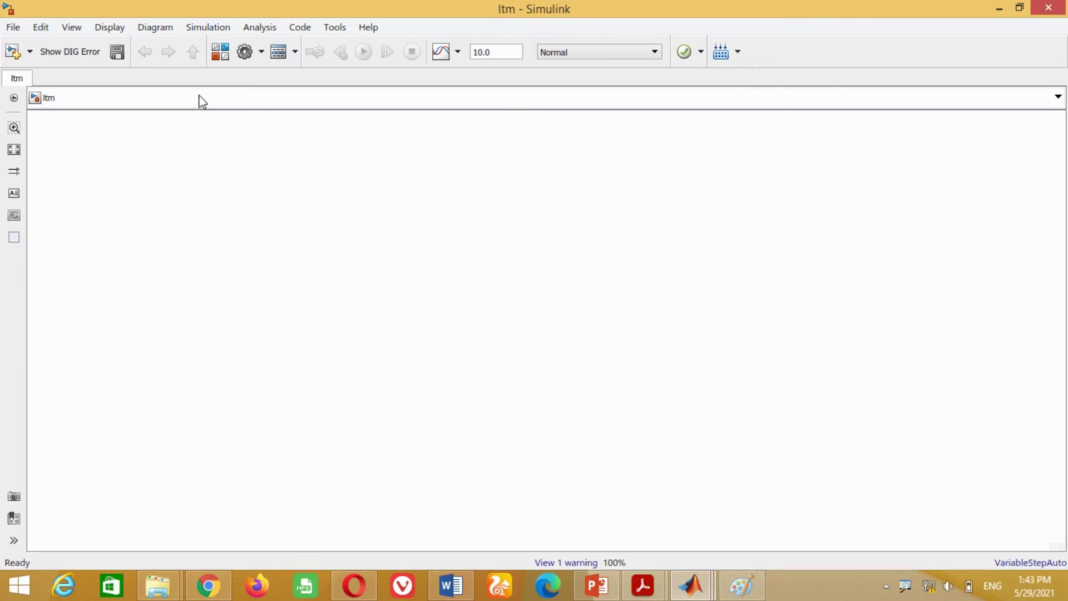
# - Open the Electrical Sources library under Simscape, Power Systems, Specialized Technology, Fundamental Blocks
pyautogui.click(220, 53)
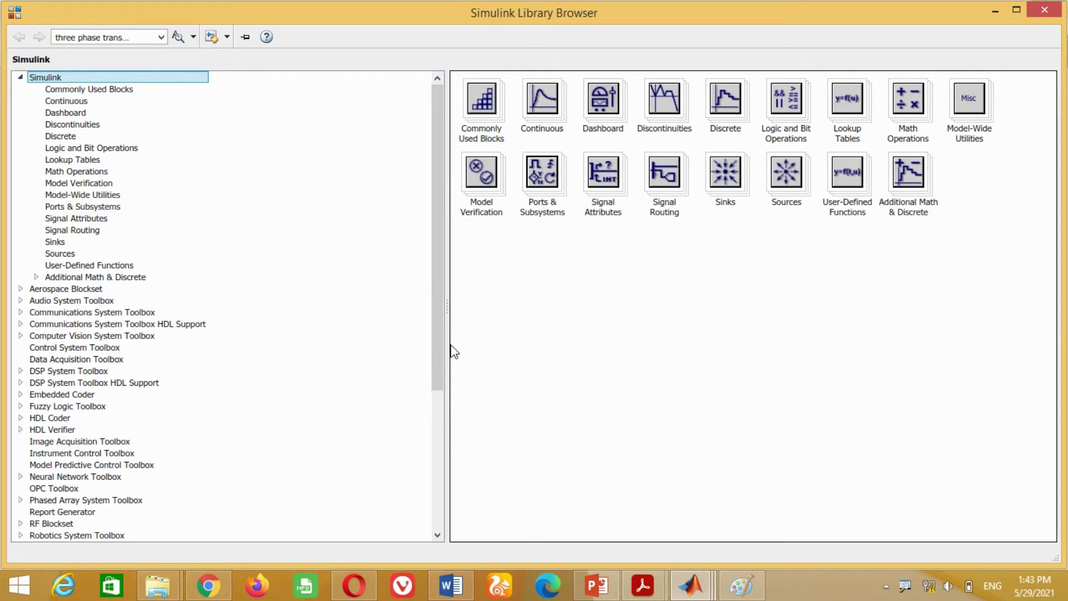
pyautogui.scroll(-7, 439, 318)
pyautogui.doubleClick(47, 335)
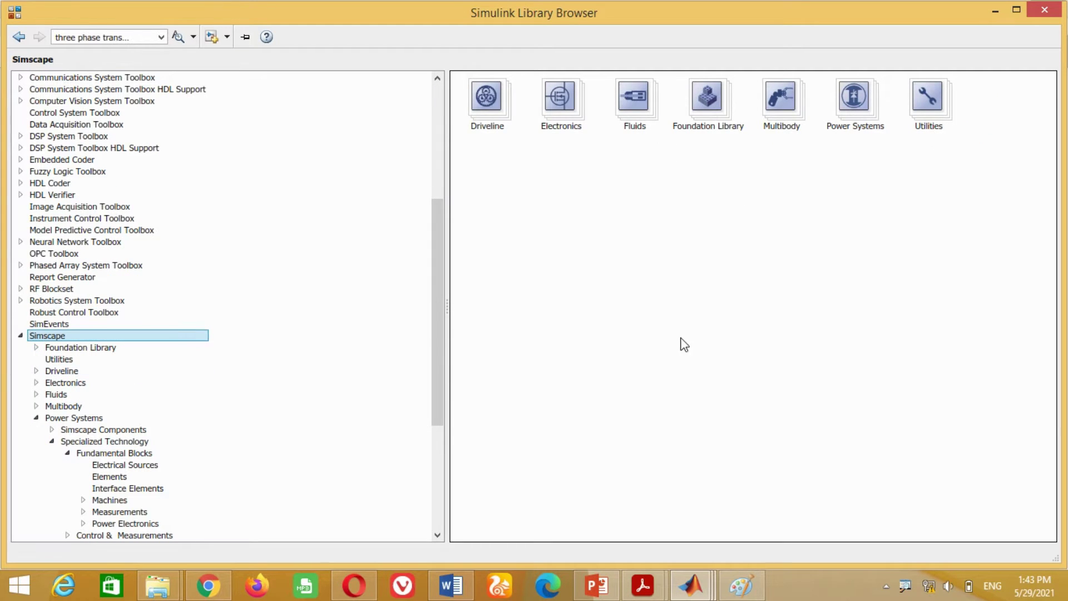
pyautogui.doubleClick(860, 103)
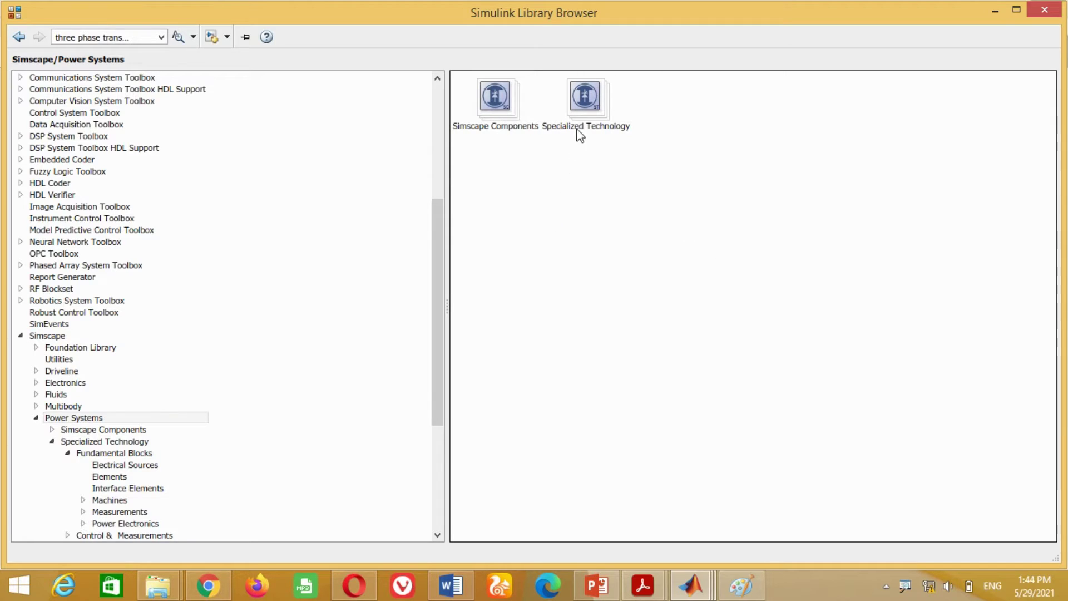
pyautogui.doubleClick(593, 110)
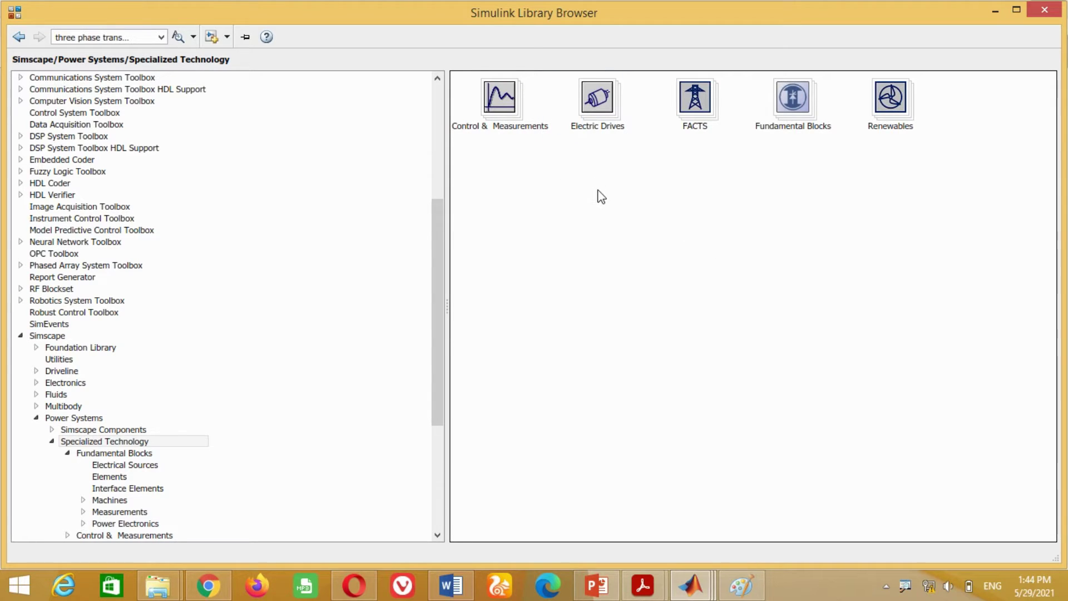
pyautogui.doubleClick(797, 103)
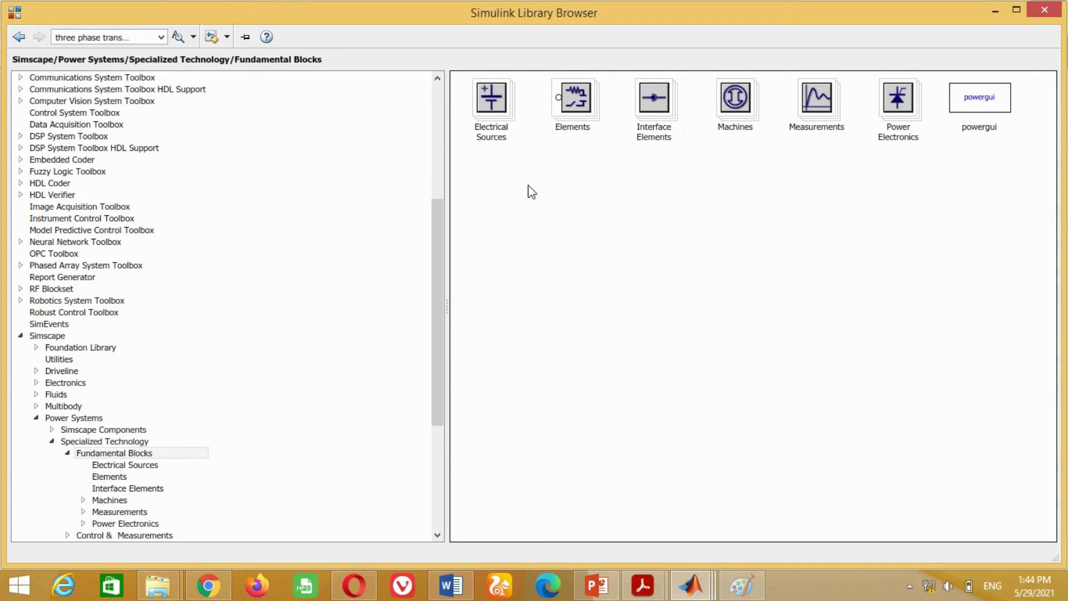
pyautogui.doubleClick(491, 104)
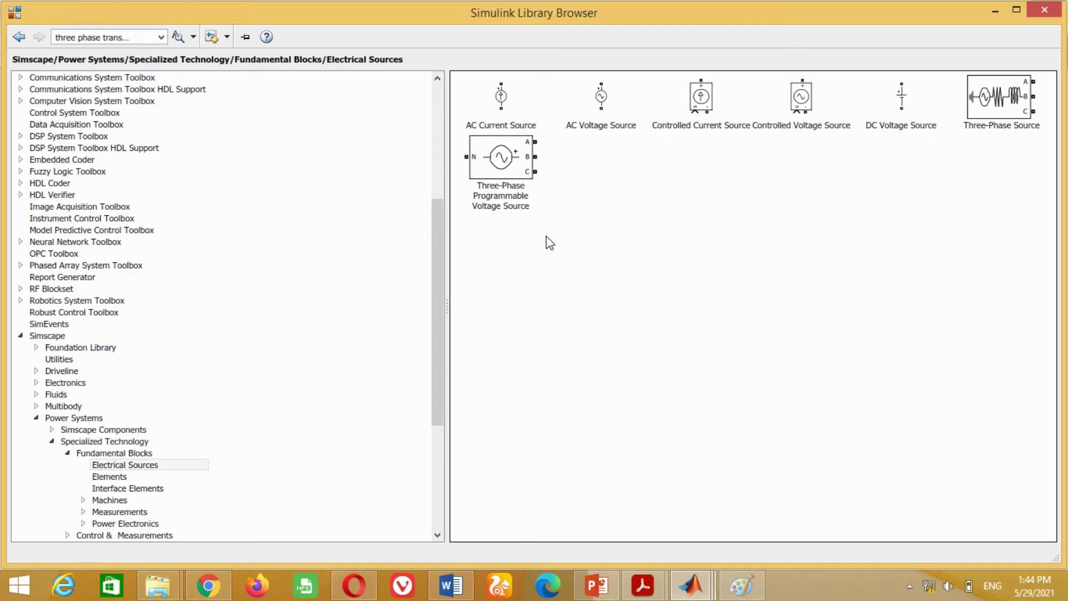
# - Add a Three-Phase Source block to the ltm model and place it near the canvas's left edge
pyautogui.click(980, 114)
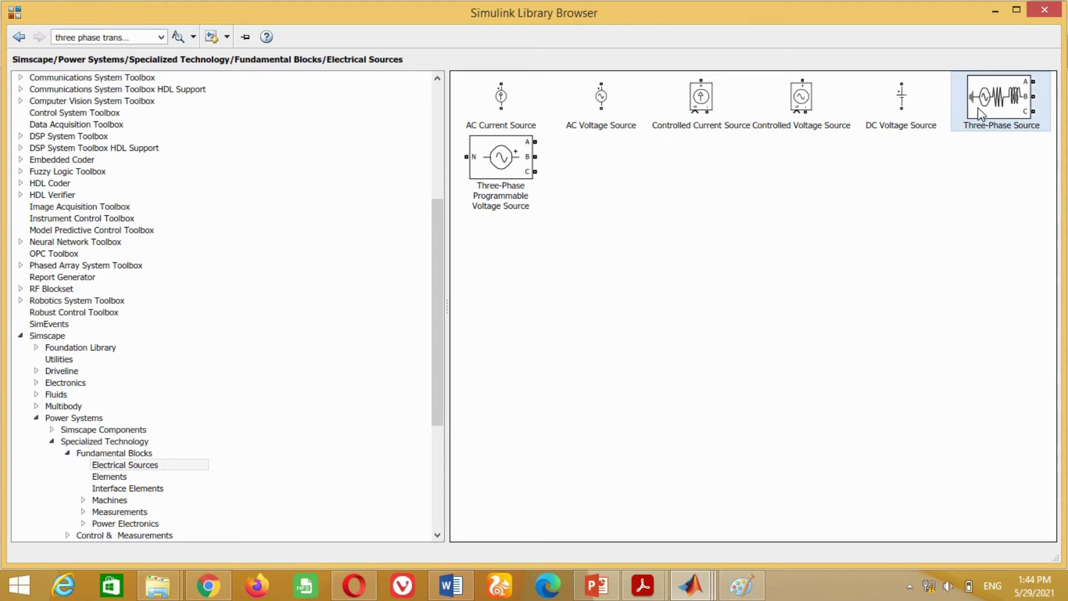
pyautogui.rightClick(980, 115)
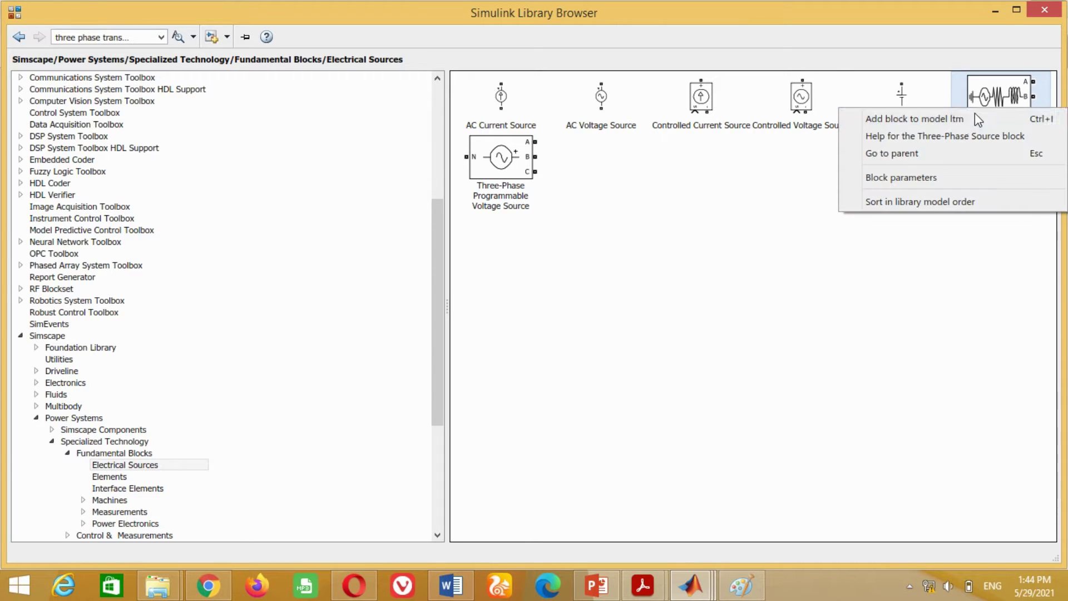
pyautogui.click(934, 118)
pyautogui.click(695, 587)
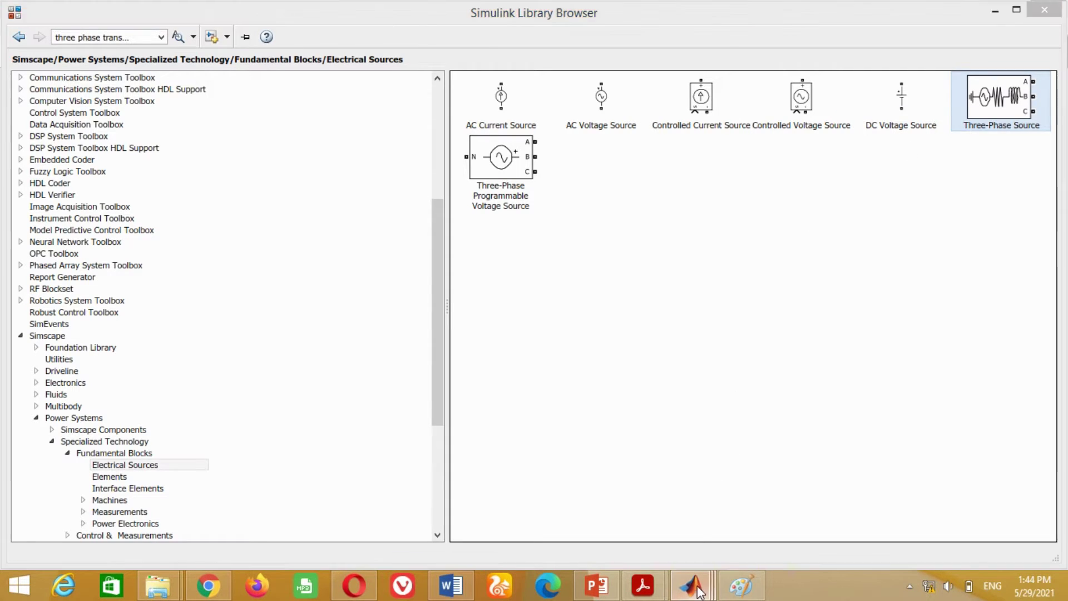
pyautogui.moveTo(539, 337); pyautogui.dragTo(125, 325)
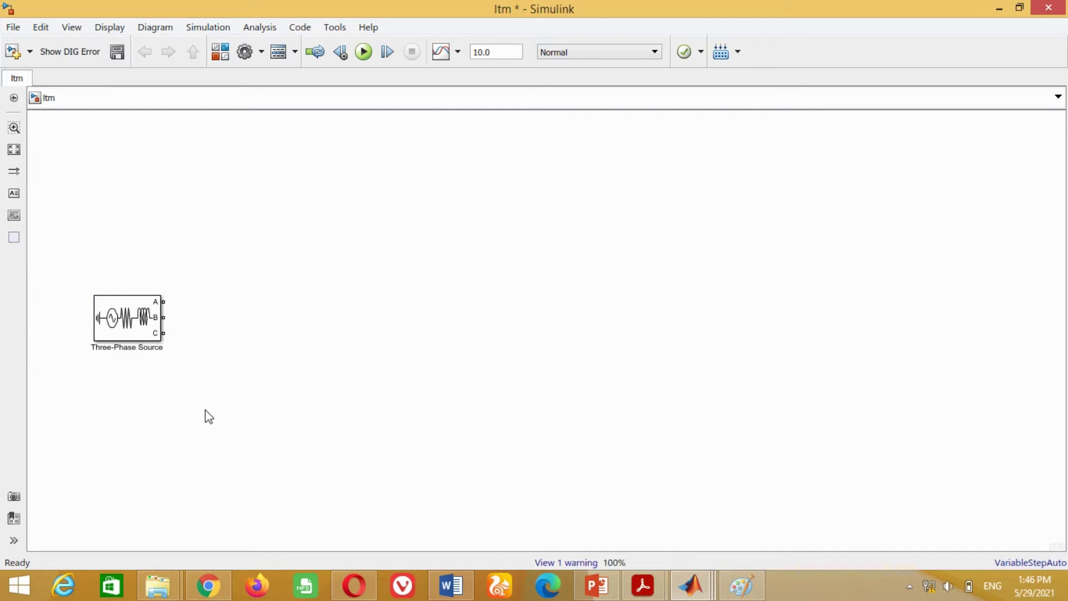
# - Set the Three-Phase Source's phase-to-phase voltage to 617.53e3 and its phase A angle to 16.1 degrees
pyautogui.doubleClick(130, 320)
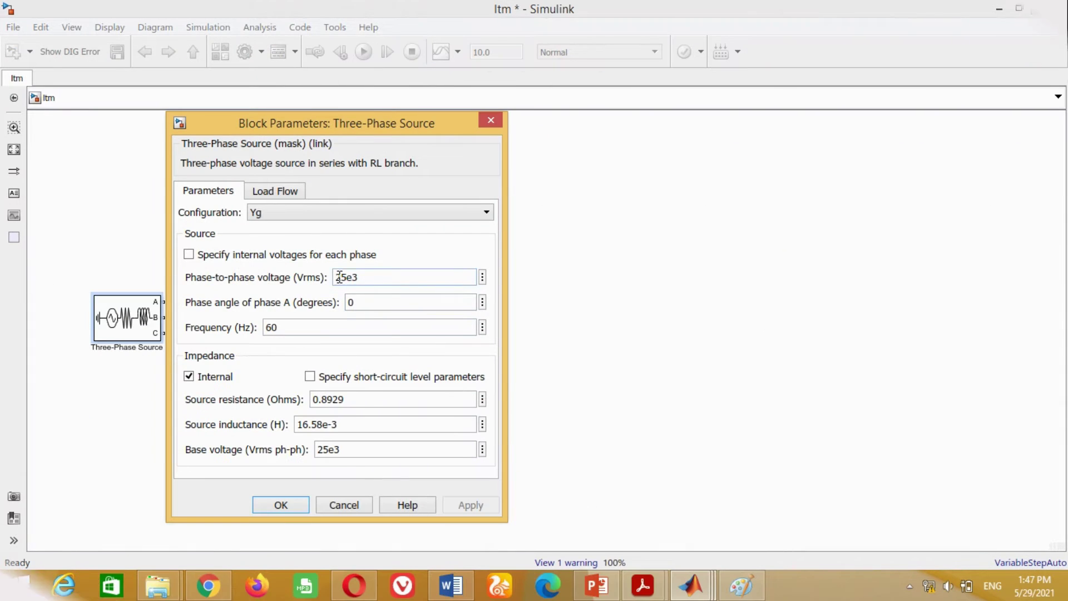
pyautogui.press('Home')
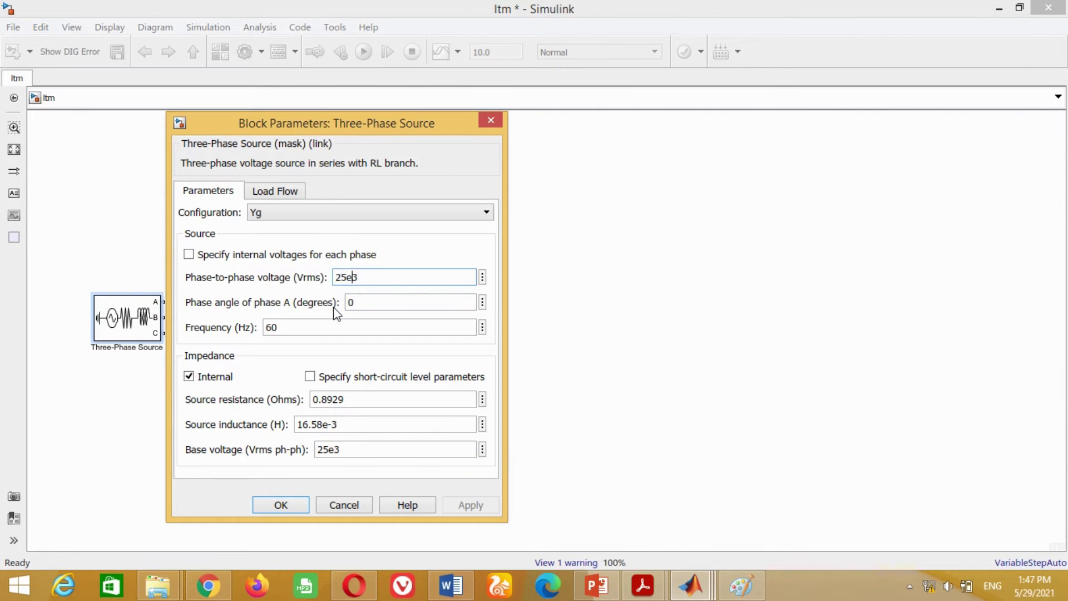
pyautogui.write('617.53')
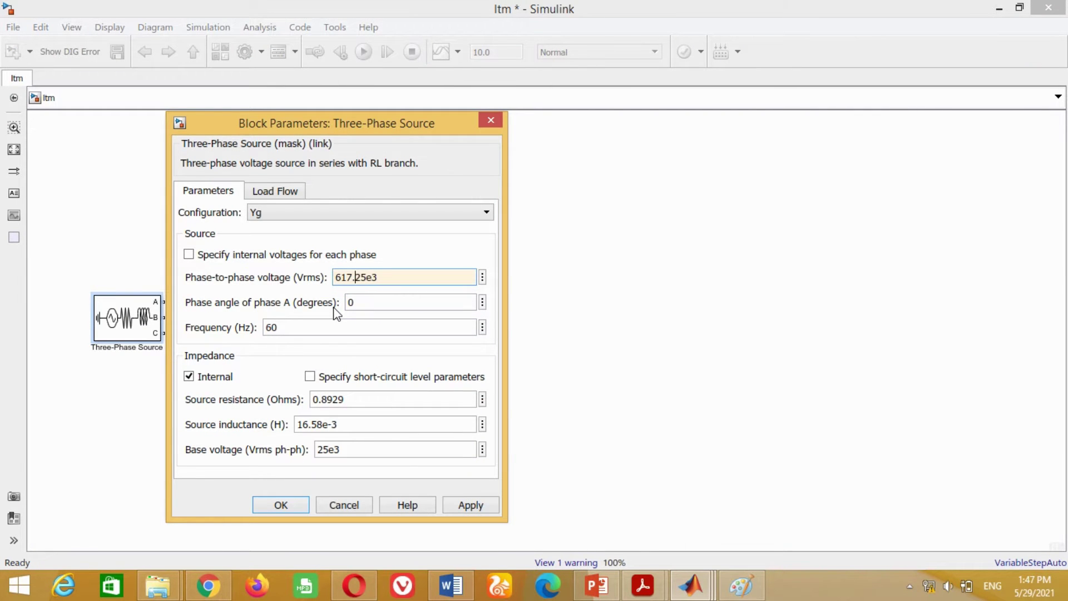
pyautogui.press('Delete')
pyautogui.press('Delete')
pyautogui.doubleClick(365, 303)
pyautogui.write('16.1')
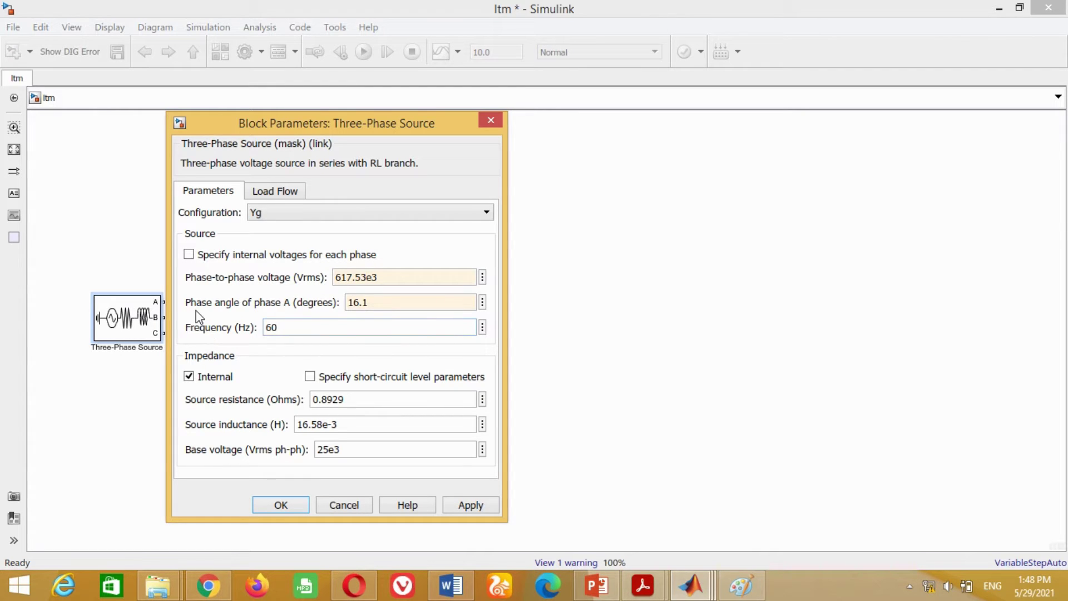
# - Disable the Three-Phase Source's internal impedance, keep the swing generator type, and apply the parameters
pyautogui.click(189, 377)
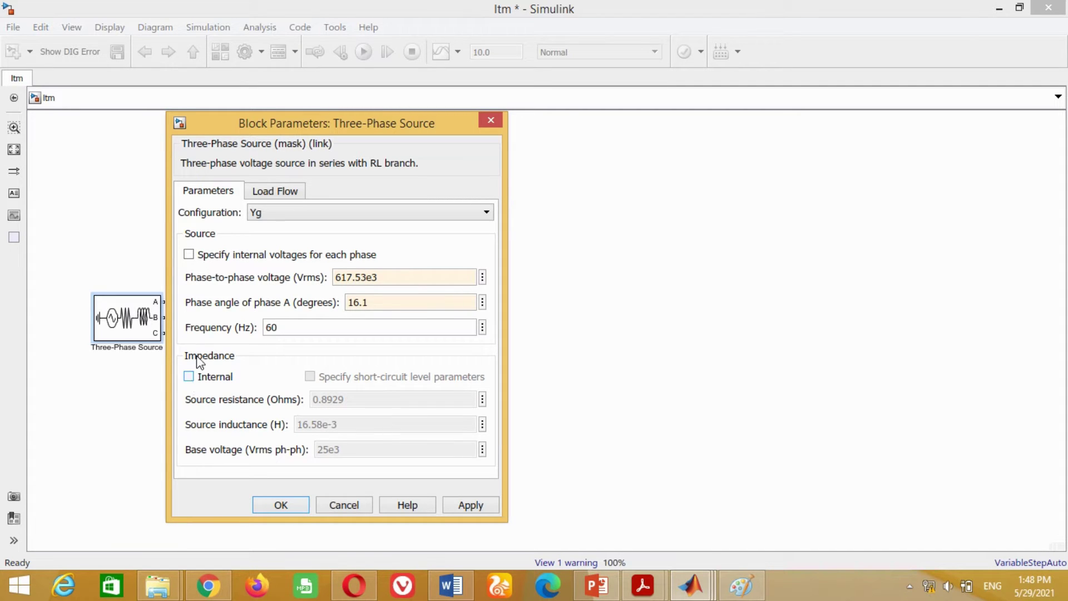
pyautogui.click(279, 193)
pyautogui.click(352, 230)
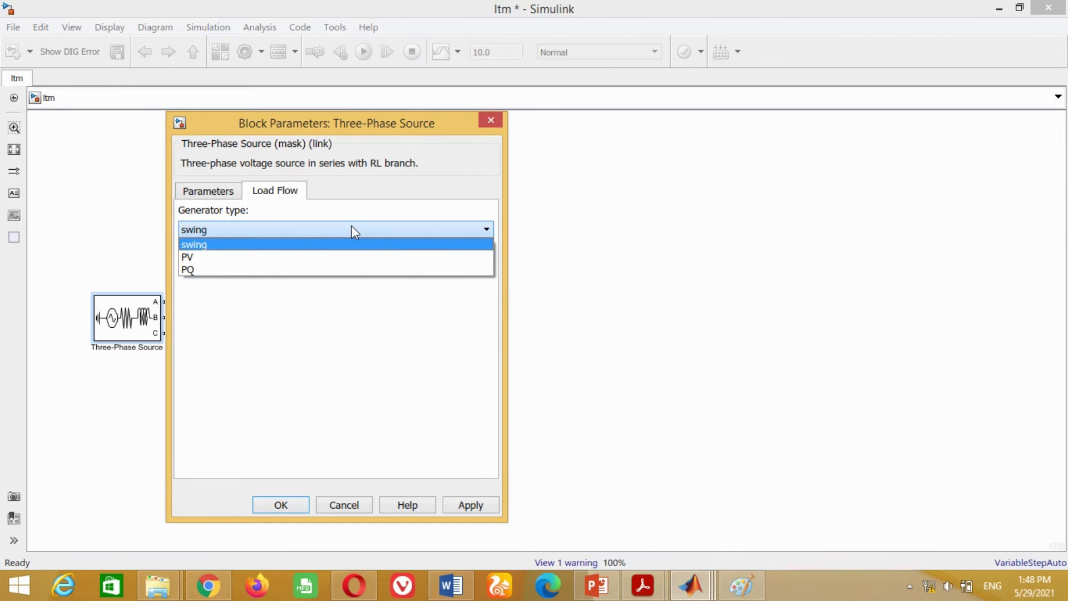
pyautogui.click(352, 227)
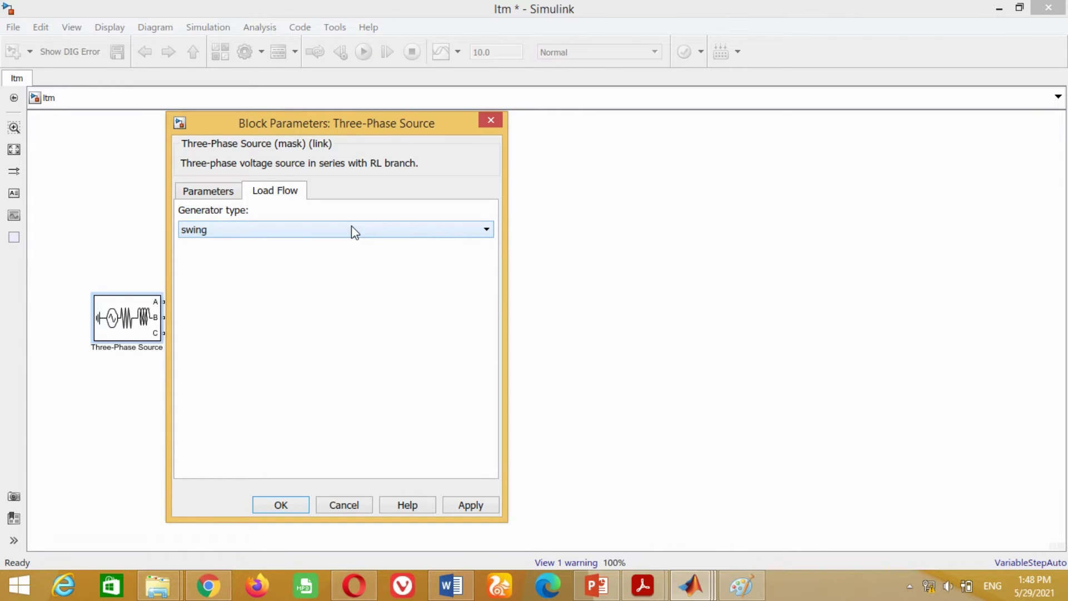
pyautogui.click(208, 191)
pyautogui.click(471, 505)
pyautogui.click(281, 505)
pyautogui.click(263, 379)
# - Add a Three-Phase V-I Measurement block from the Fundamental Blocks measurements library and place it just right of the source
pyautogui.hotkey('ctrl', 'shift', 'l')
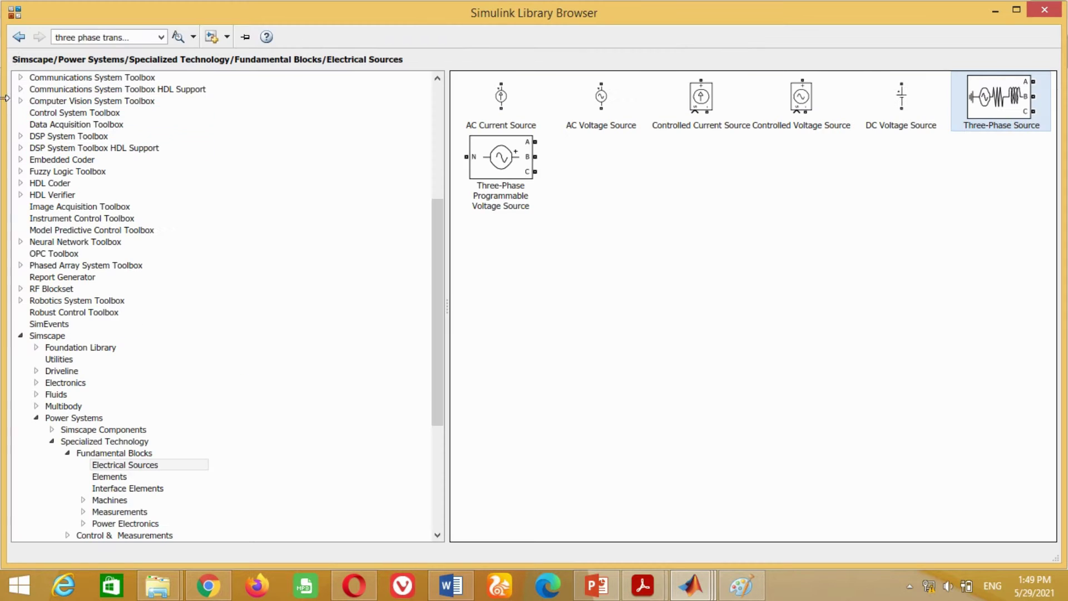
pyautogui.click(19, 37)
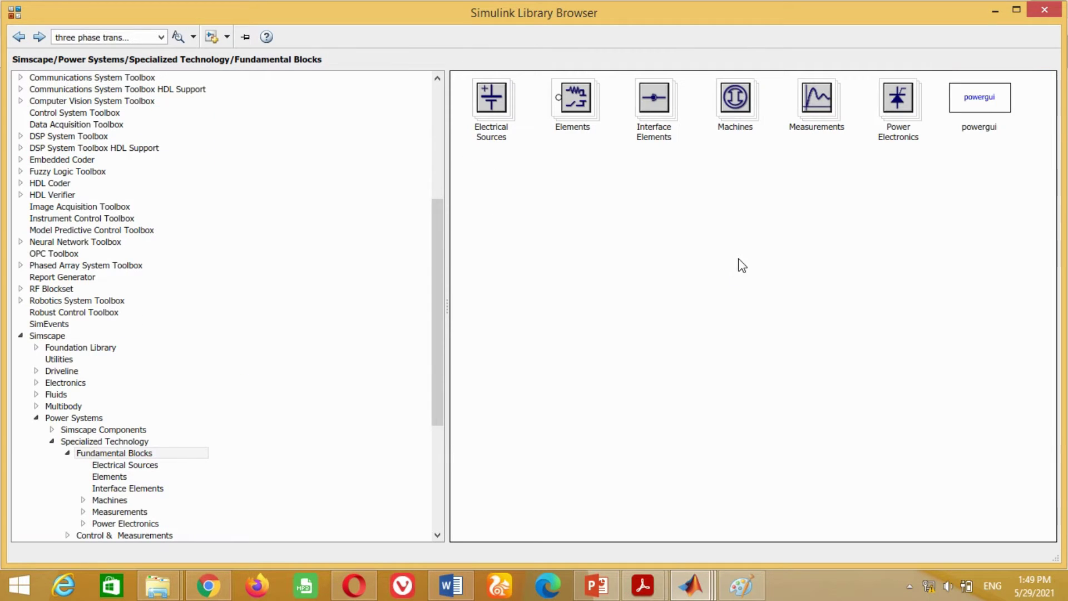
pyautogui.click(817, 106)
pyautogui.doubleClick(816, 106)
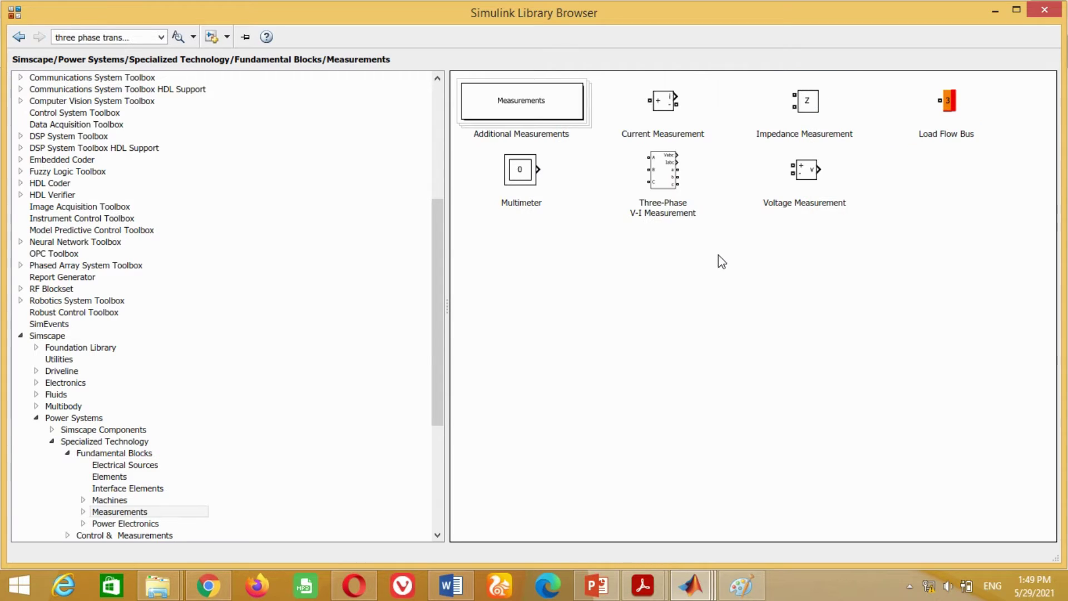
pyautogui.click(664, 175)
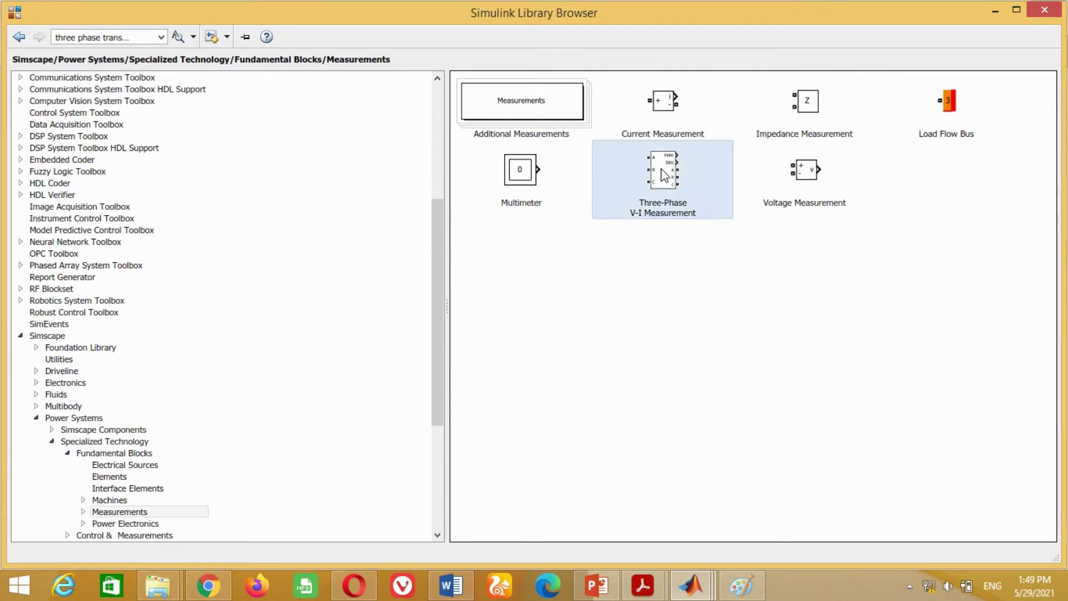
pyautogui.rightClick(661, 169)
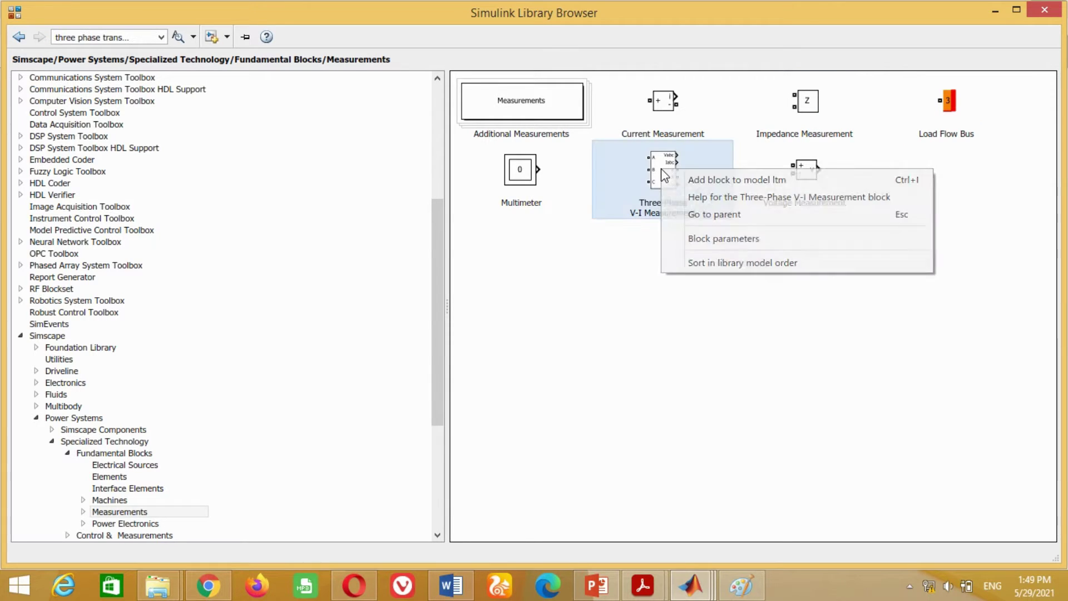
pyautogui.click(705, 181)
pyautogui.moveTo(543, 333)
pyautogui.mouseDown()
pyautogui.moveTo(223, 321)
pyautogui.moveTo(199, 299)
pyautogui.mouseUp()
# - Wire the source's phases to the measurement block's inputs and rename that block Sending End Voltage and Current
pyautogui.moveTo(164, 332); pyautogui.dragTo(199, 336)
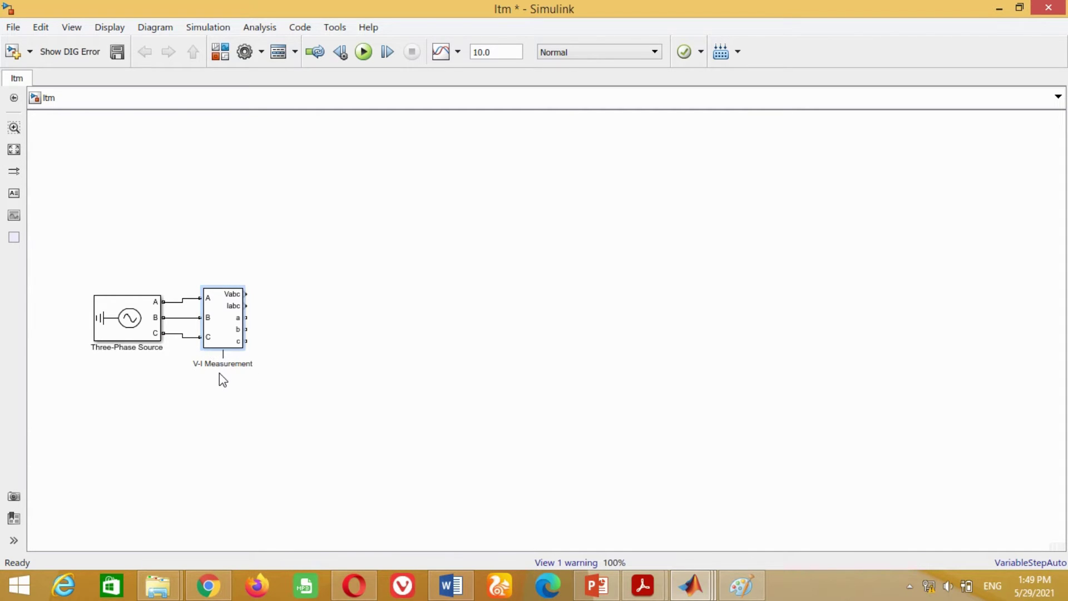
pyautogui.write('Sending ENd Voltage and Current')
pyautogui.click(106, 456)
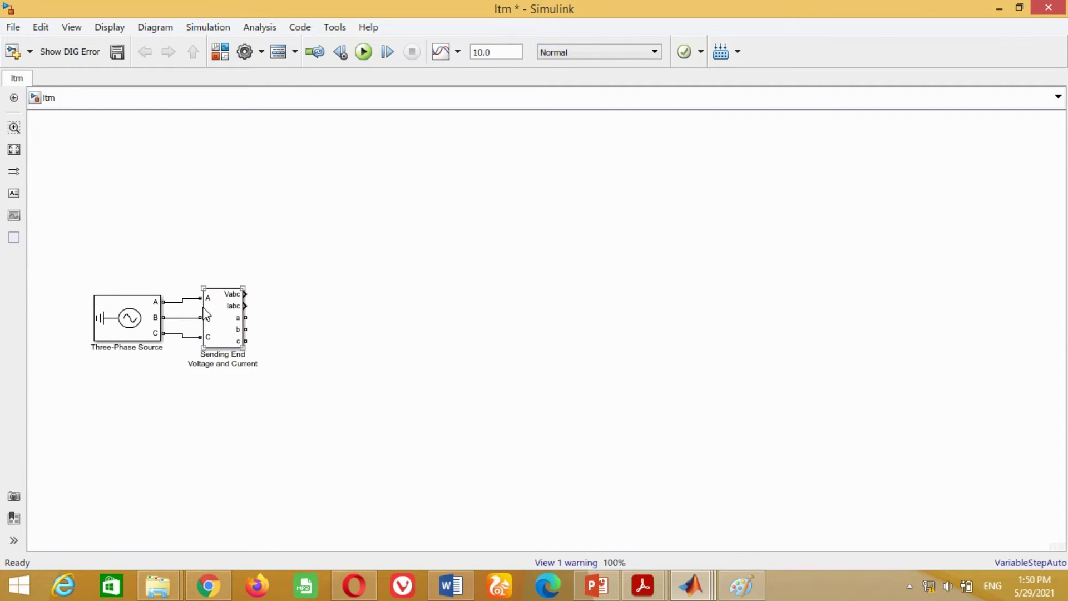
# - Check the voltage and current measurement options of the Sending End Voltage and Current block, keeping phase-to-ground and yes
pyautogui.doubleClick(219, 313)
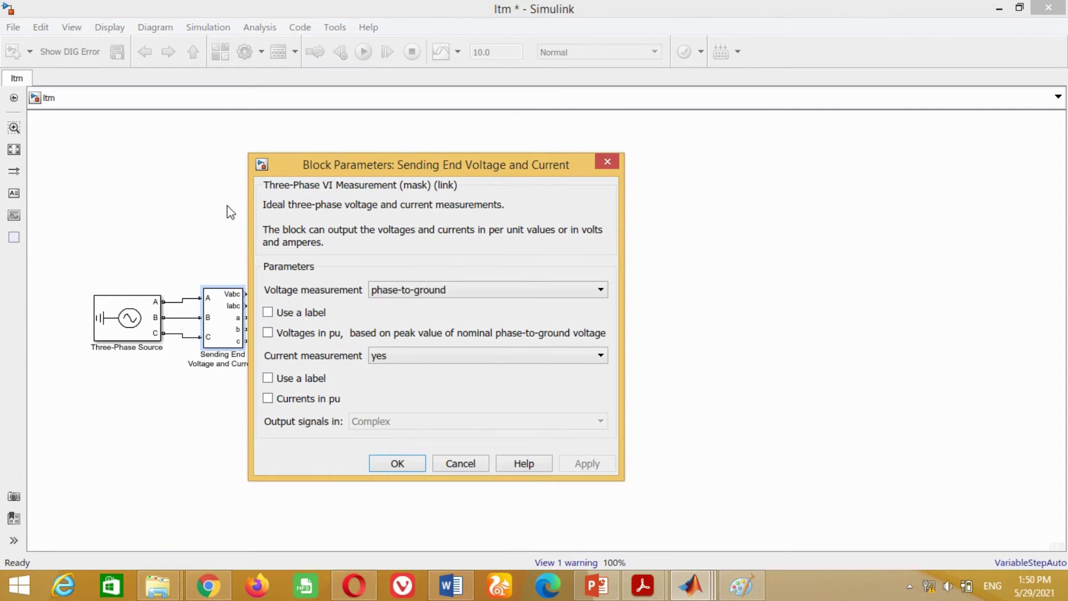
pyautogui.moveTo(288, 164); pyautogui.dragTo(314, 164)
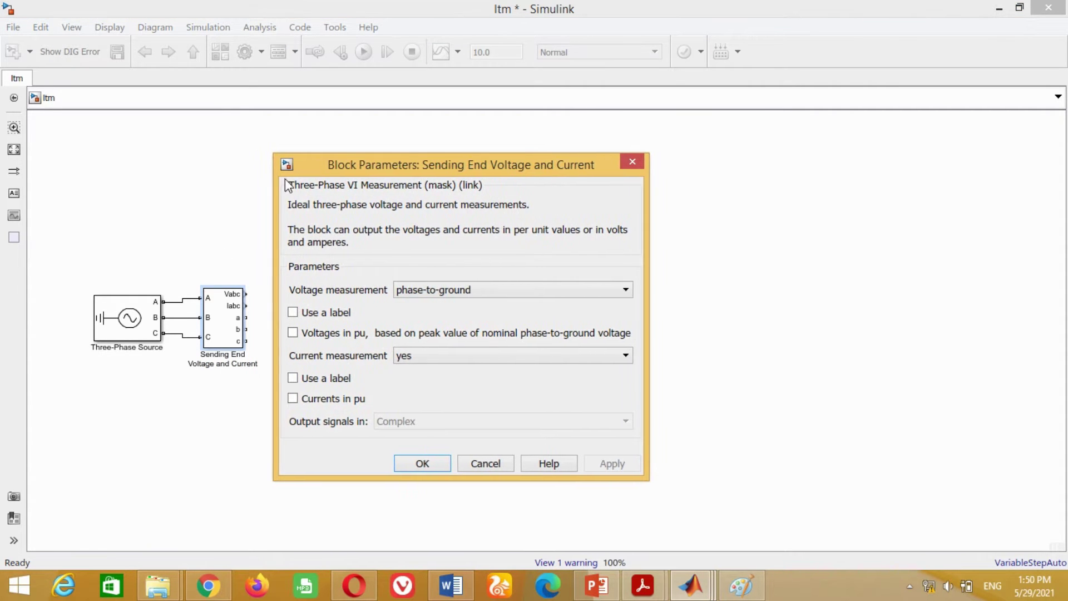
pyautogui.click(570, 294)
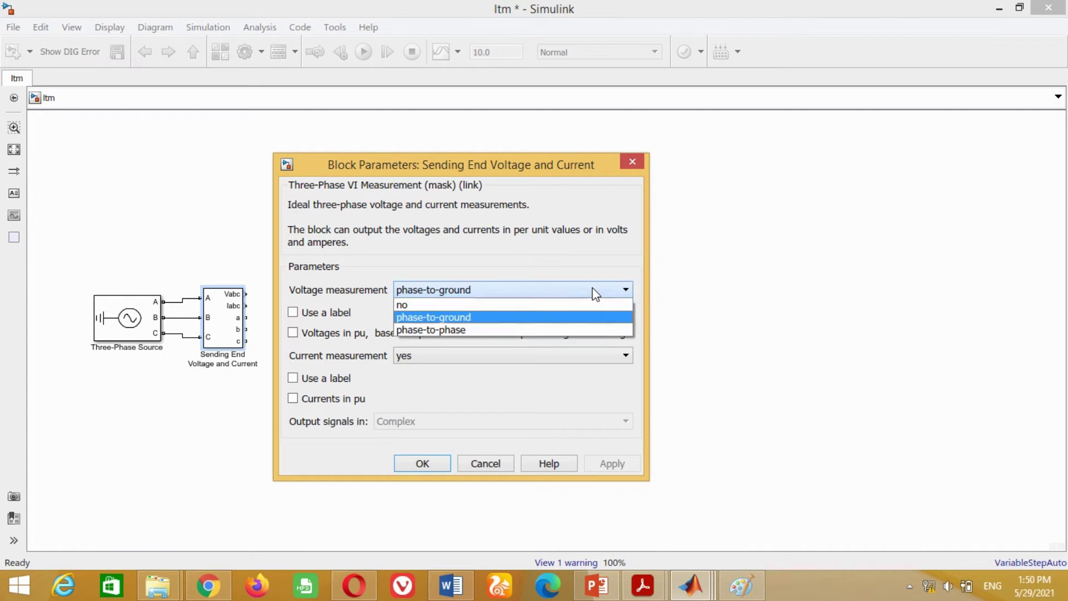
pyautogui.click(593, 292)
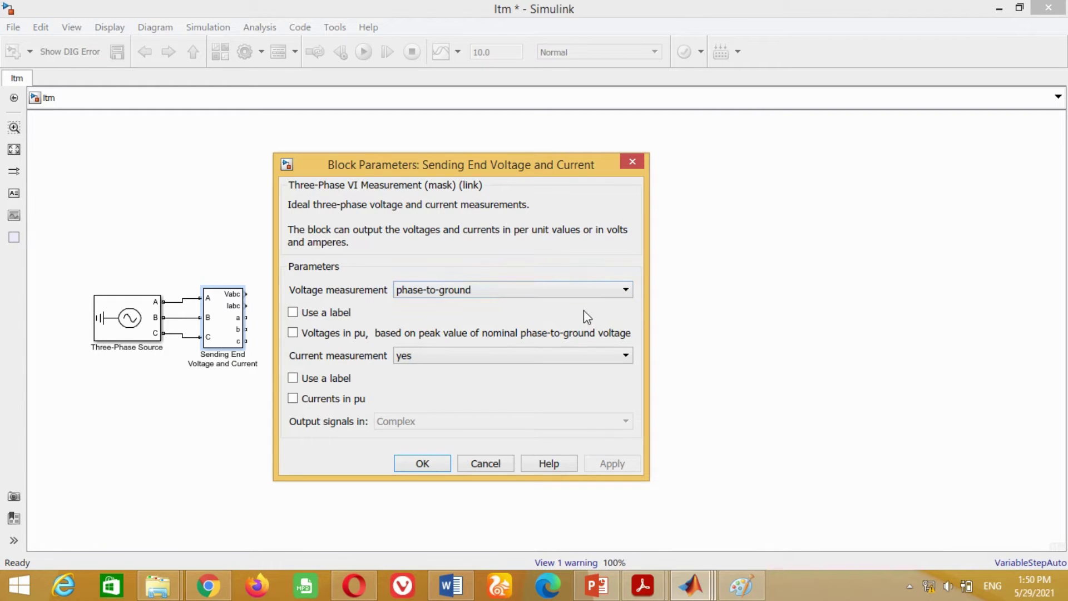
pyautogui.click(560, 360)
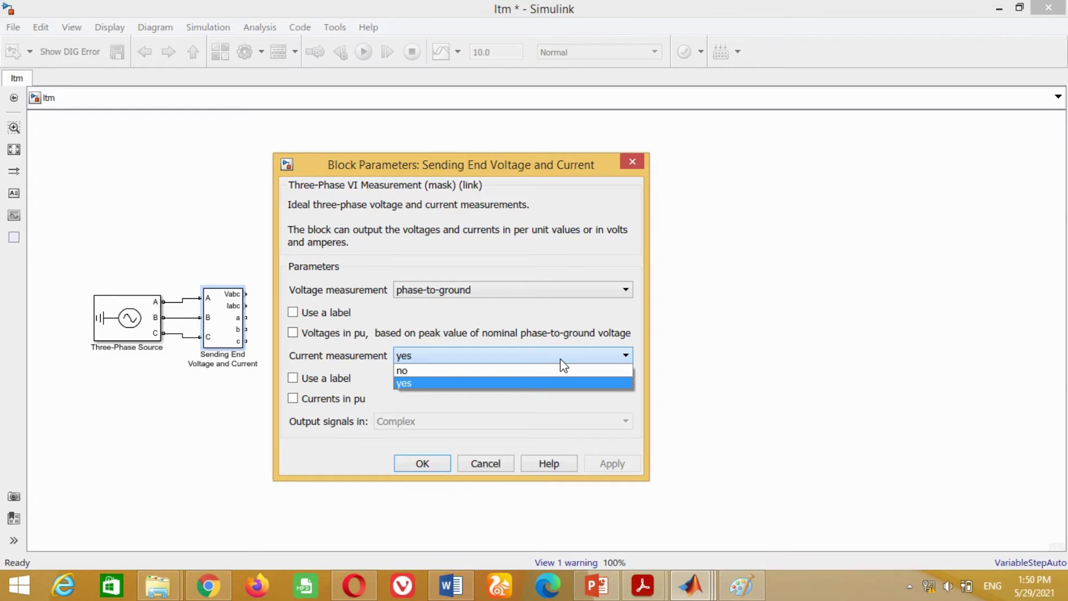
pyautogui.click(560, 359)
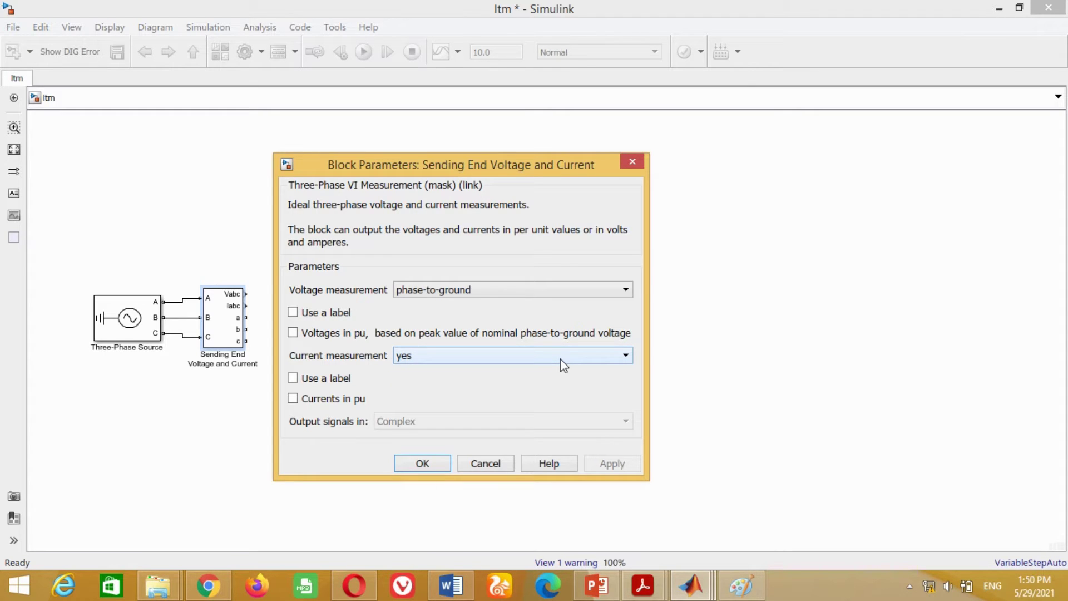
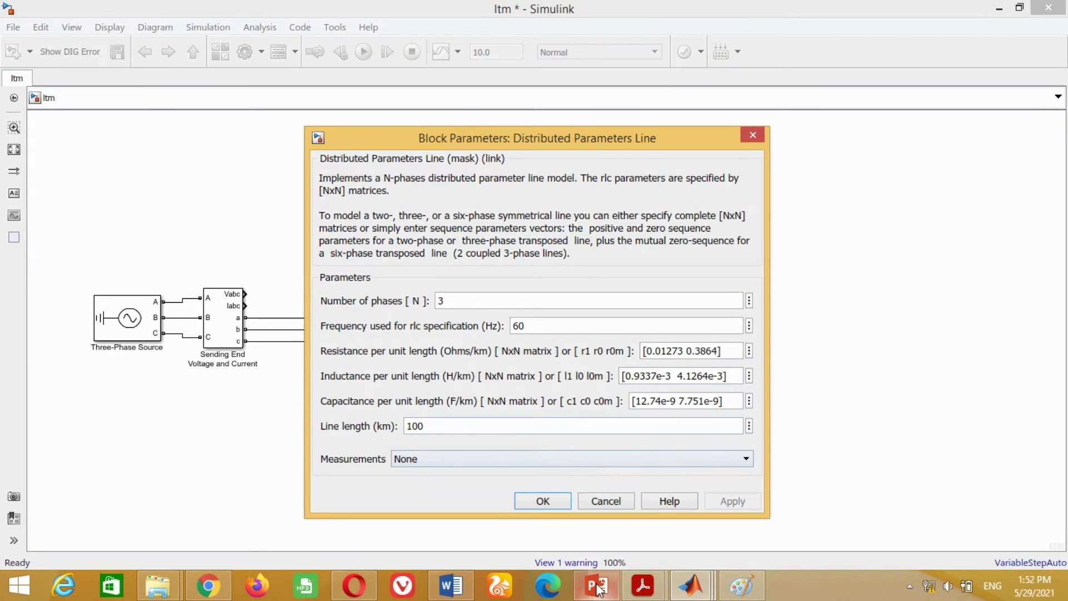
# - Set the Distributed Parameters Line's resistance per unit length to [0 0]
pyautogui.click(688, 591)
pyautogui.click(662, 350)
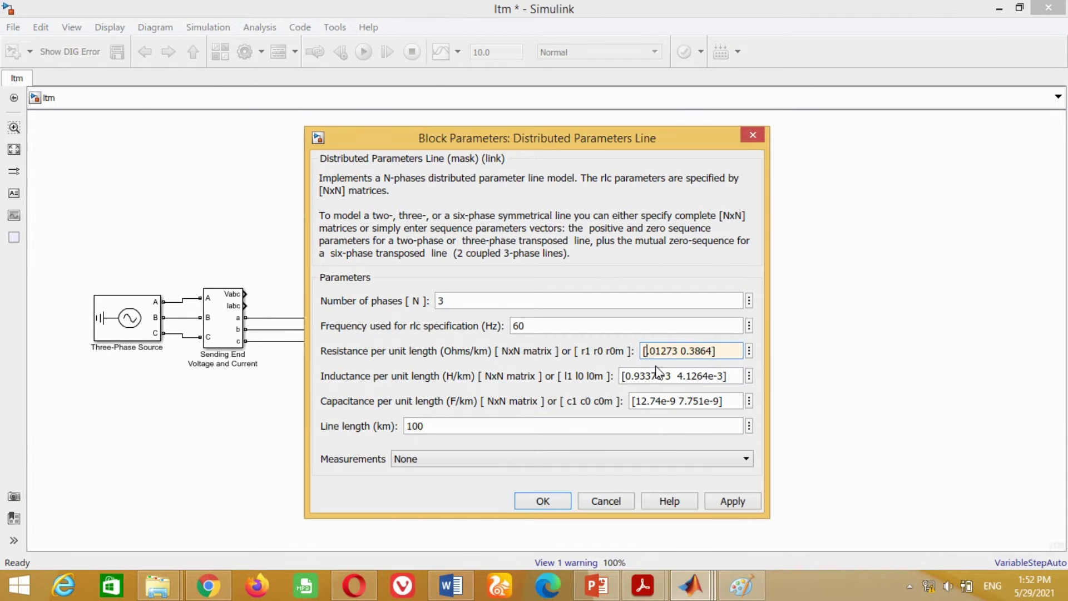
pyautogui.press('BackSpace')
pyautogui.press('BackSpace')
pyautogui.press('BackSpace')
pyautogui.press('Delete')
pyautogui.press('Delete')
pyautogui.press('Delete')
pyautogui.press('Delete')
pyautogui.press('Right')
pyautogui.press('Delete')
pyautogui.press('Delete')
pyautogui.press('Delete')
pyautogui.press('Delete')
pyautogui.press('Delete')
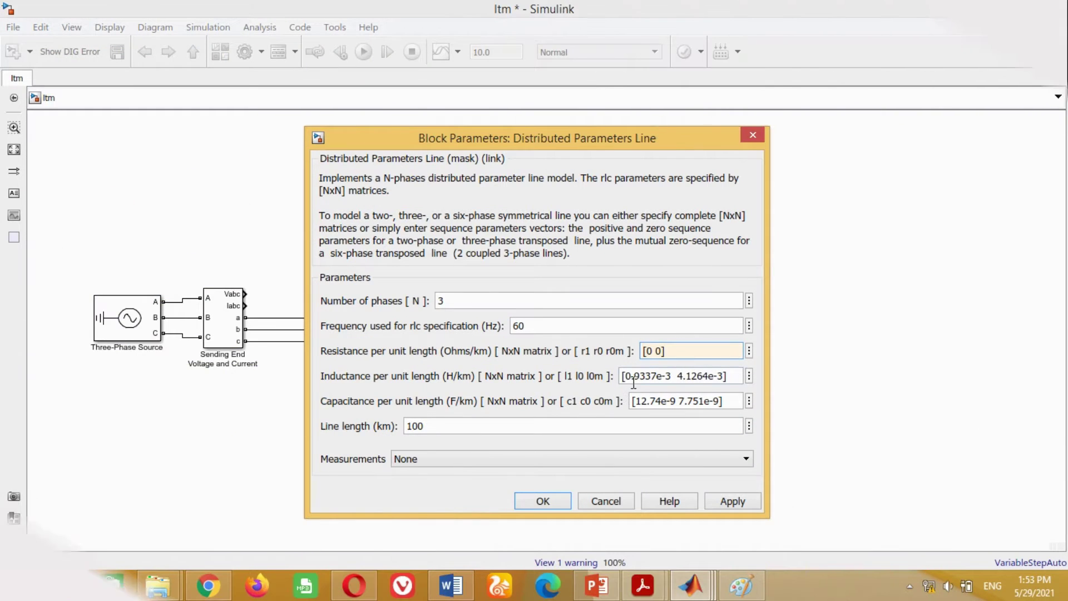
# - Set the Distributed Parameters Line's inductance per unit length to [0.97e-3 0.99e-3]
pyautogui.tripleClick(648, 376)
pyautogui.click(640, 376)
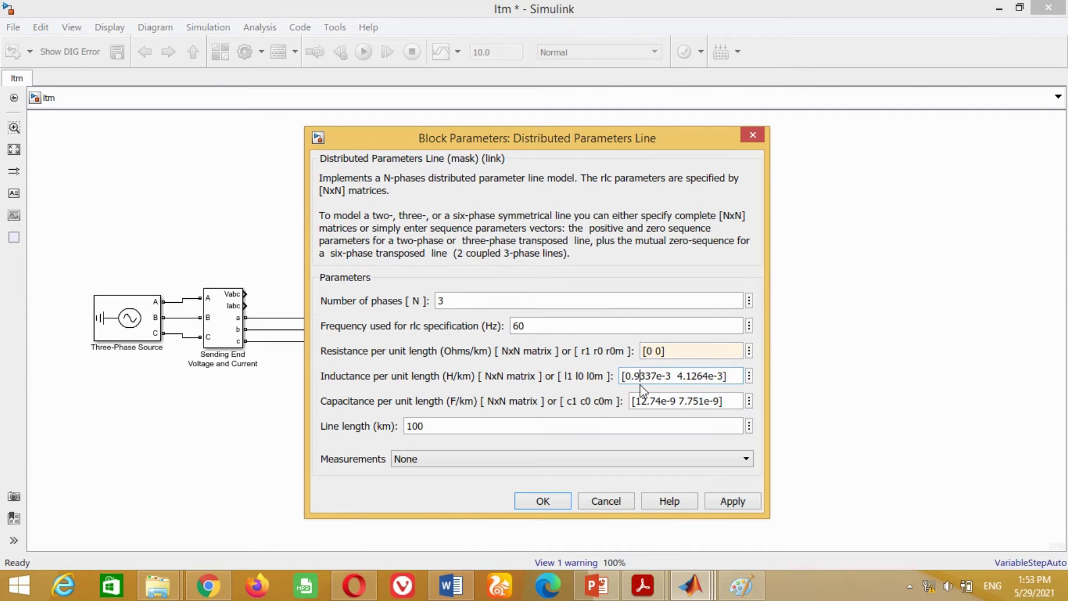
pyautogui.press('Delete')
pyautogui.press('Delete')
pyautogui.press('Delete')
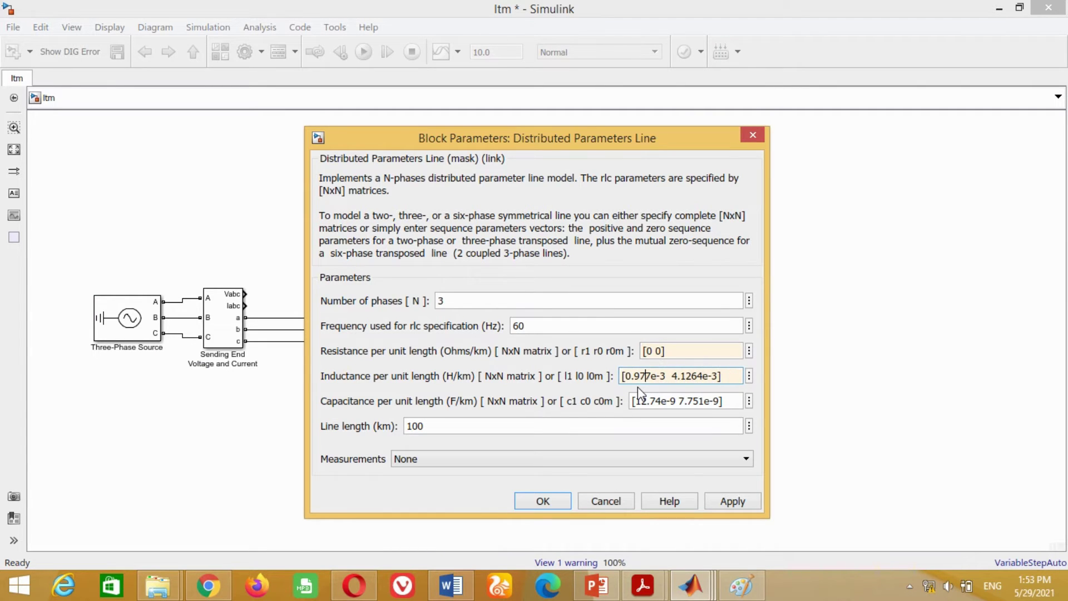
pyautogui.write('7')
pyautogui.press('Delete')
pyautogui.press('Delete')
pyautogui.press('Delete')
pyautogui.write('0.99')
pyautogui.press('Delete')
pyautogui.press('Delete')
pyautogui.press('Delete')
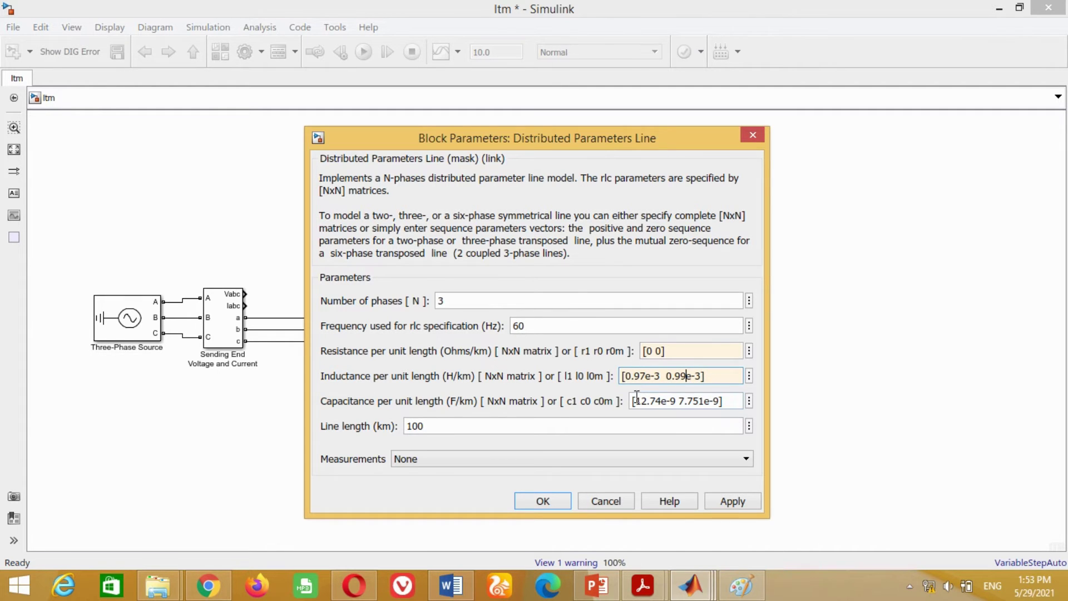
# - Set the Distributed Parameters Line's capacitance per unit length to [11.5e-9 11.5e-9]
pyautogui.click(623, 394)
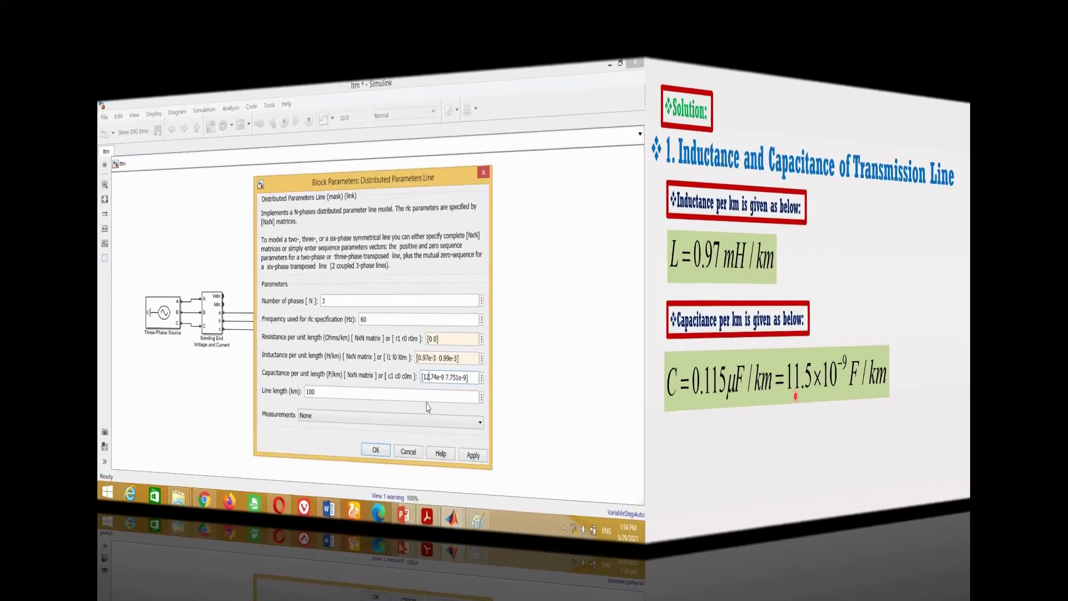
pyautogui.press('Delete')
pyautogui.write('1')
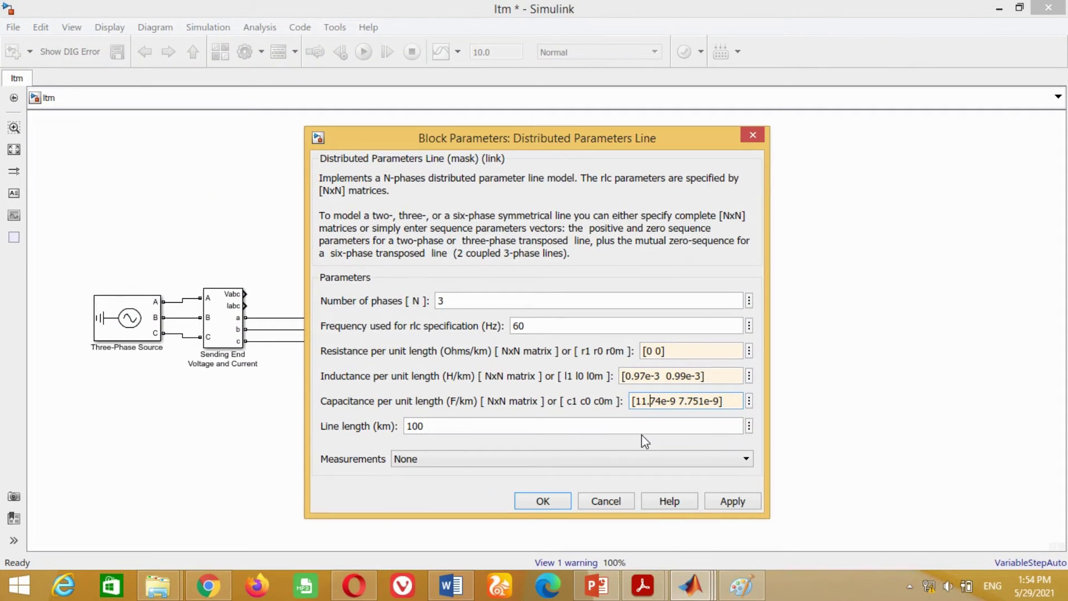
pyautogui.press('Delete')
pyautogui.press('Delete')
pyautogui.write('5e-9 11.5')
pyautogui.press('Delete')
pyautogui.press('Delete')
pyautogui.press('Delete')
pyautogui.press('Delete')
pyautogui.press('Delete')
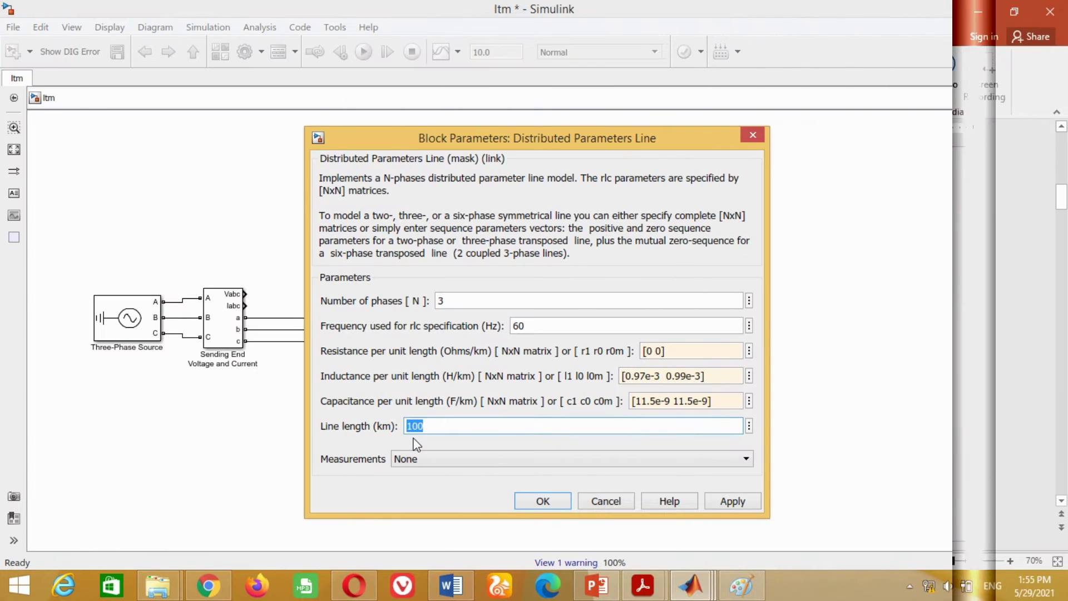
# - Set the line length to 300 km and accept the Distributed Parameters Line's parameters
pyautogui.click(415, 429)
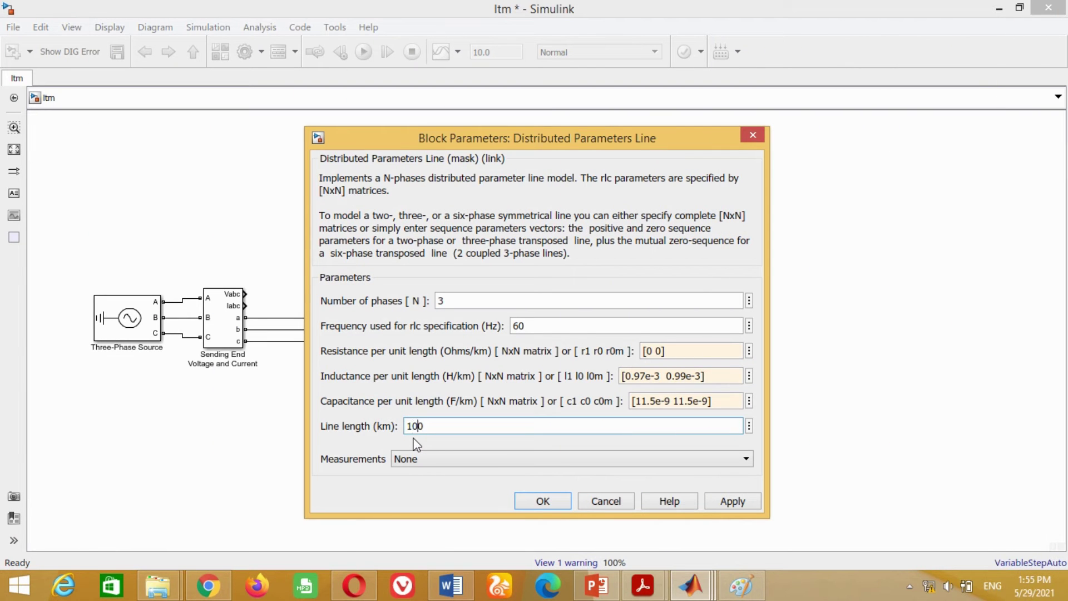
pyautogui.press('Delete')
pyautogui.write('3')
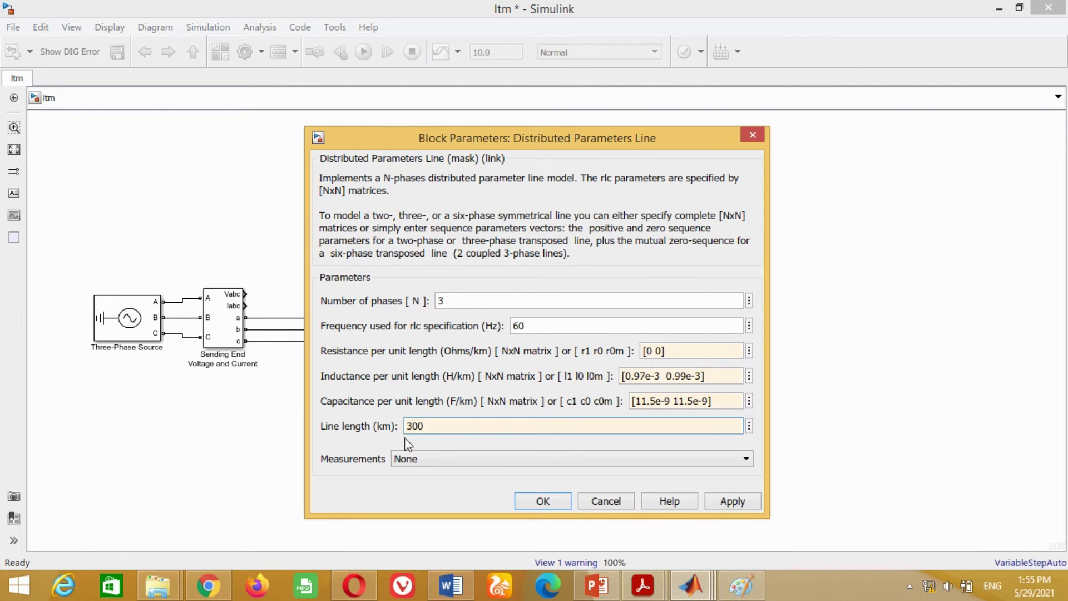
pyautogui.click(539, 501)
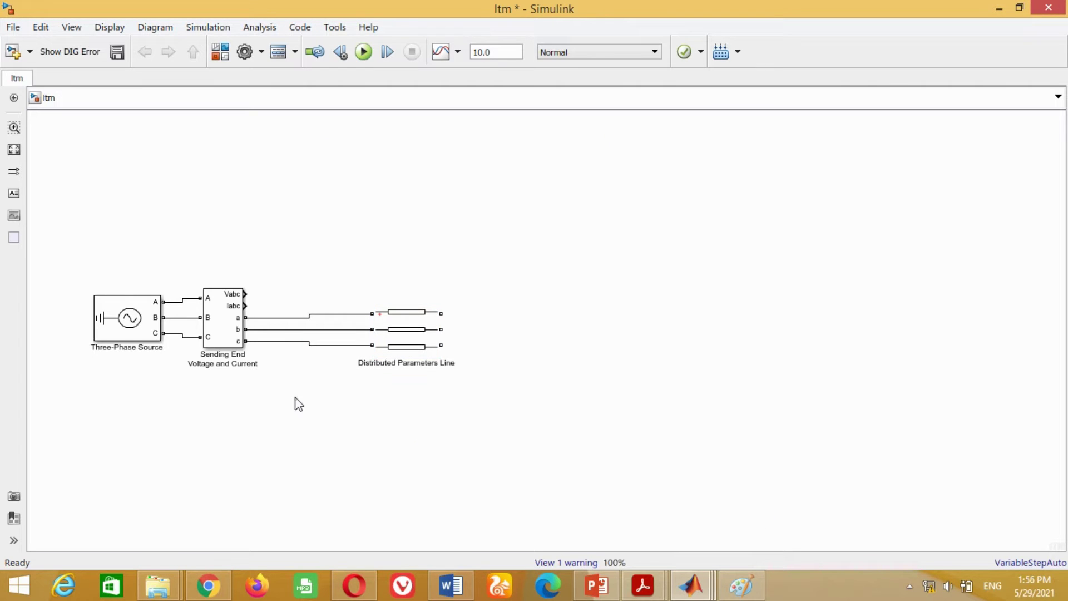
# - Copy the sending-end measurement block to the far end of the Distributed Parameters Line and wire the line's three outputs to its inputs
pyautogui.click(227, 319)
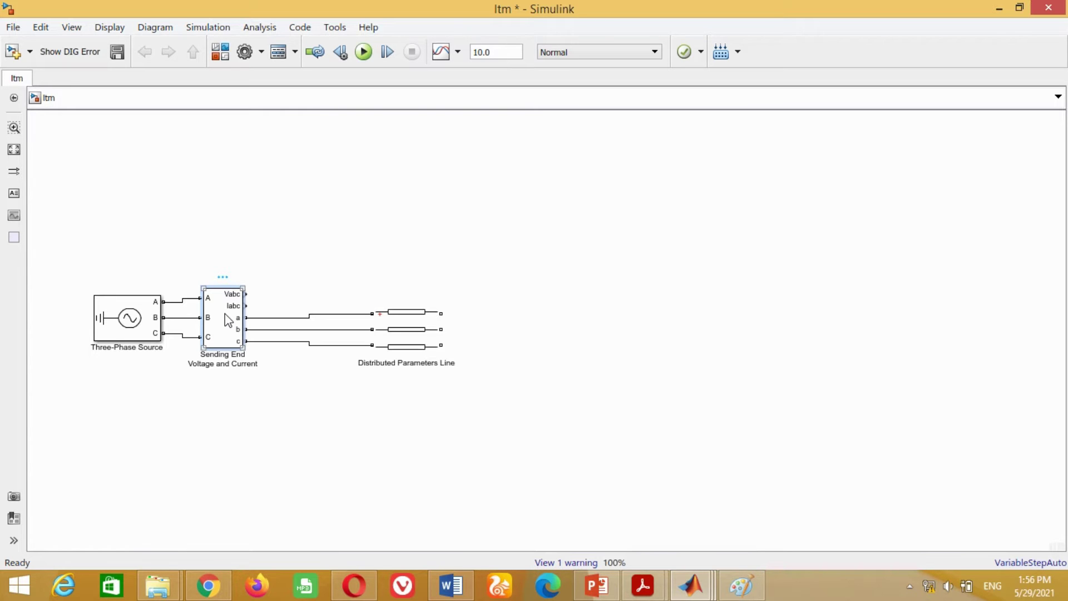
pyautogui.rightClick(227, 321)
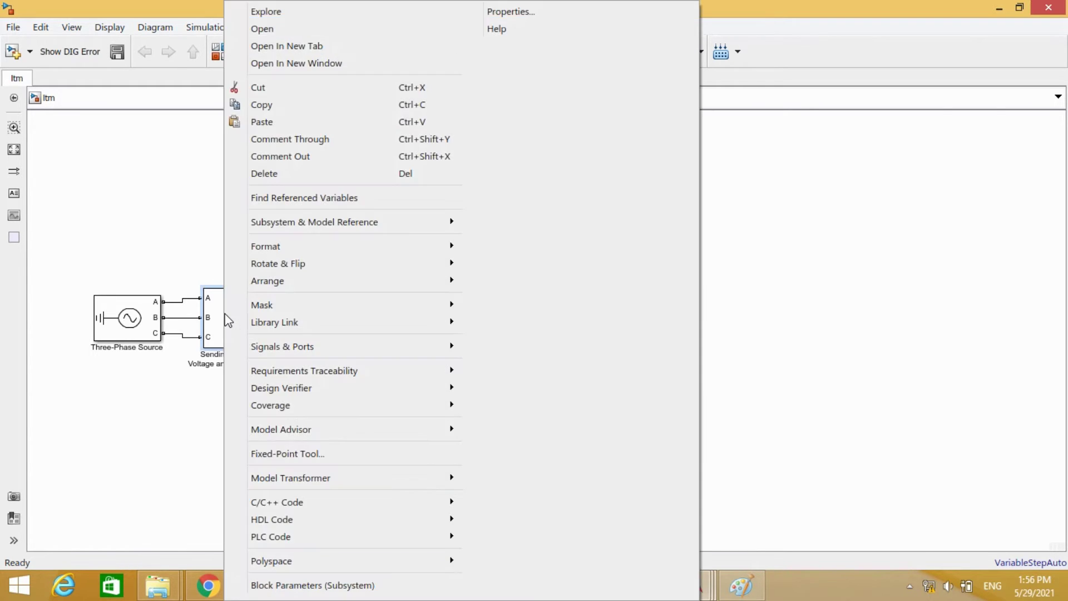
pyautogui.click(262, 106)
pyautogui.click(546, 324)
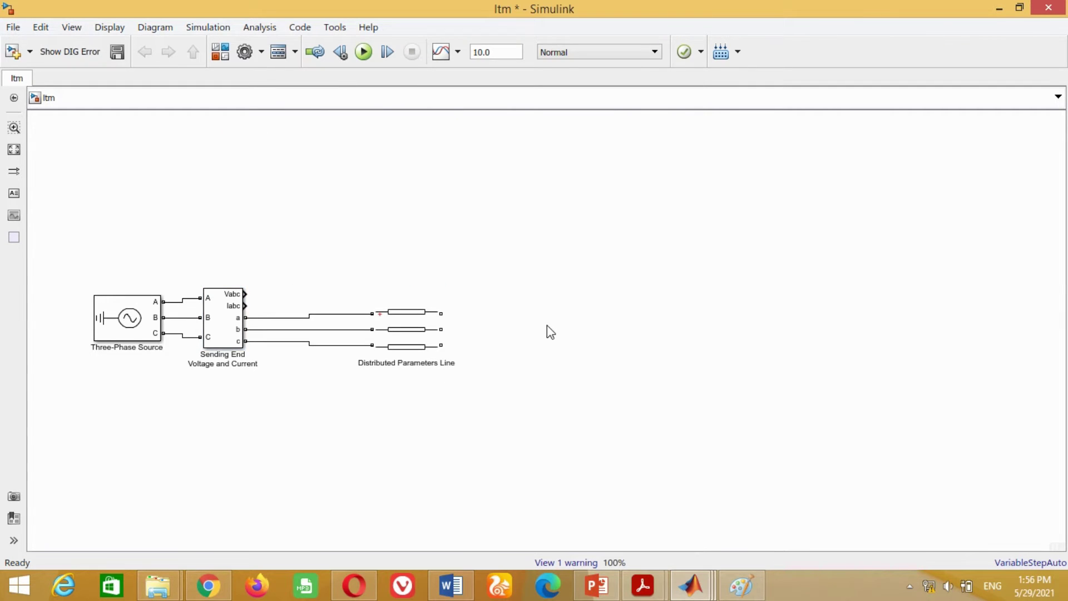
pyautogui.rightClick(551, 332)
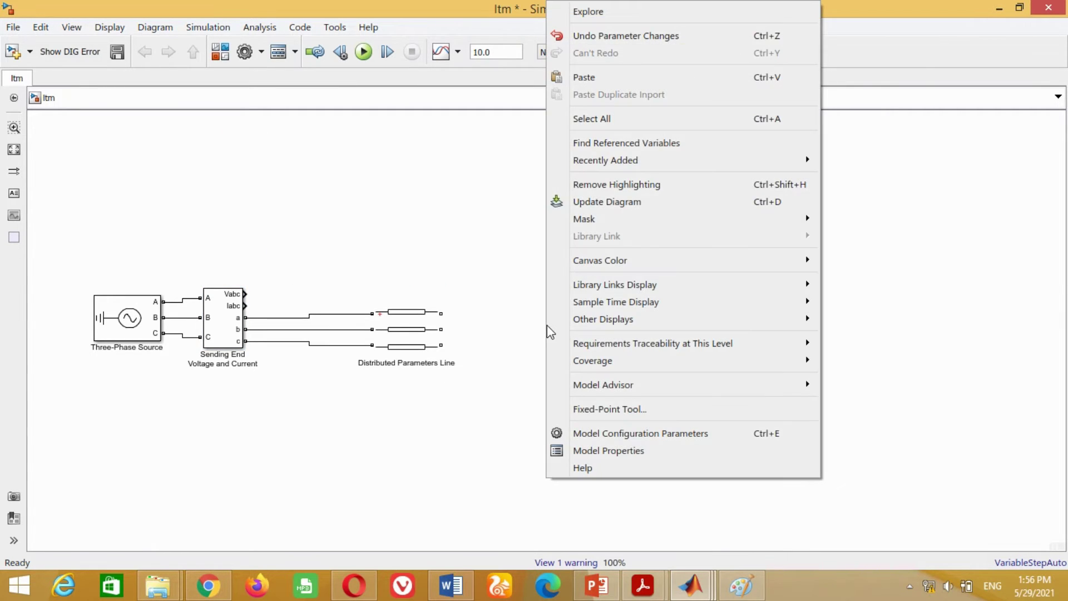
pyautogui.click(584, 78)
pyautogui.moveTo(562, 355); pyautogui.dragTo(508, 325)
pyautogui.click(467, 345)
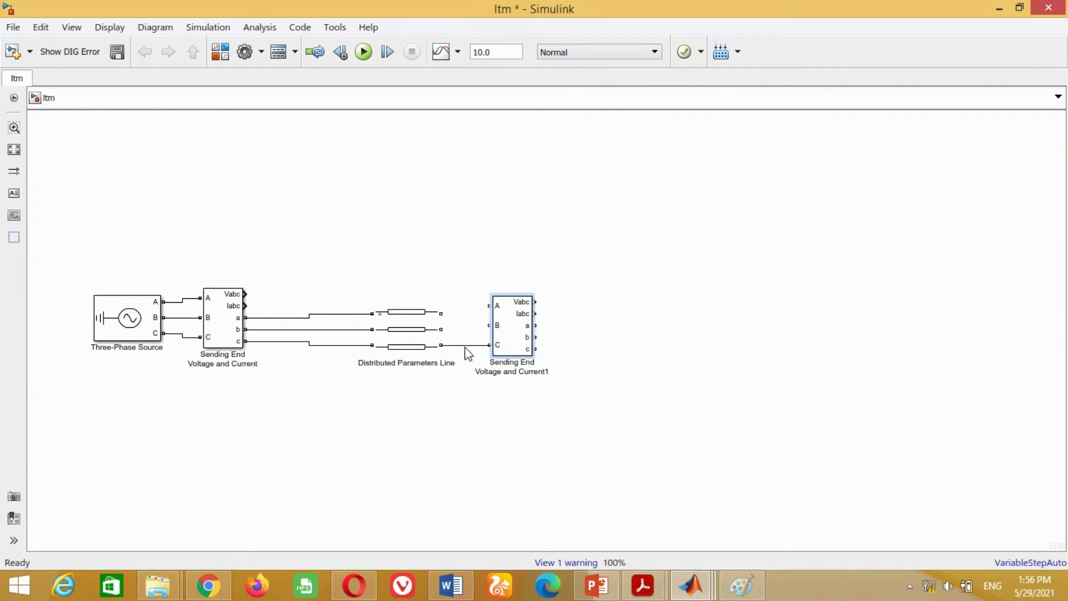
pyautogui.moveTo(441, 329)
pyautogui.mouseDown()
pyautogui.moveTo(489, 325)
pyautogui.moveTo(475, 308)
pyautogui.moveTo(489, 306)
pyautogui.mouseUp()
# - Rename the copied measurement block Receiving End Voltage and Current
pyautogui.click(491, 362)
pyautogui.write('Receiving')
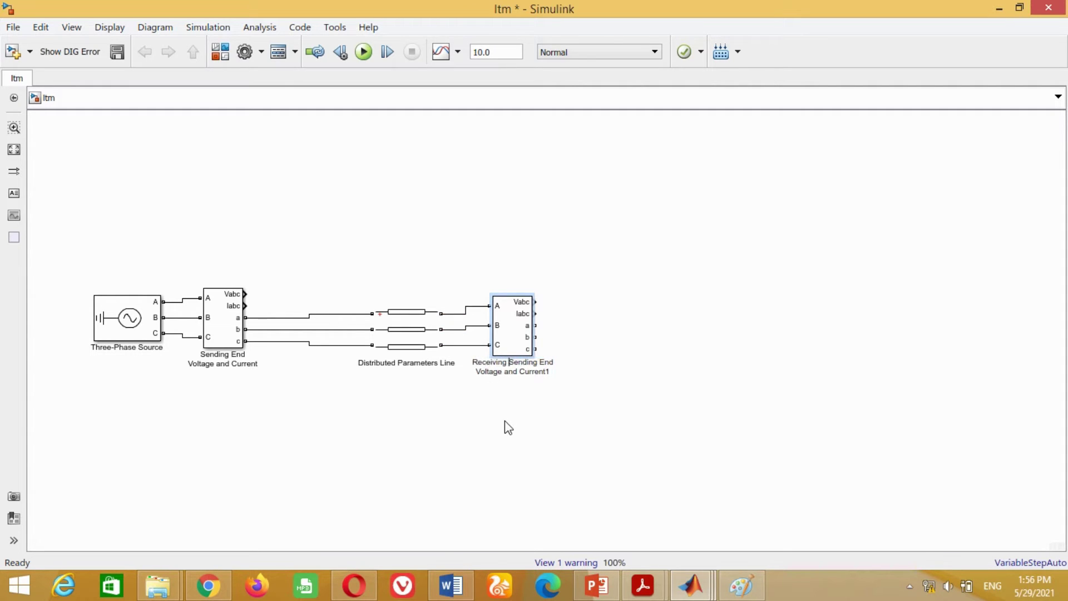
pyautogui.press('Delete')
pyautogui.press('Delete')
pyautogui.press('Delete')
pyautogui.press('Delete')
pyautogui.press('Delete')
pyautogui.press('Delete')
pyautogui.press('Delete')
pyautogui.press('Delete')
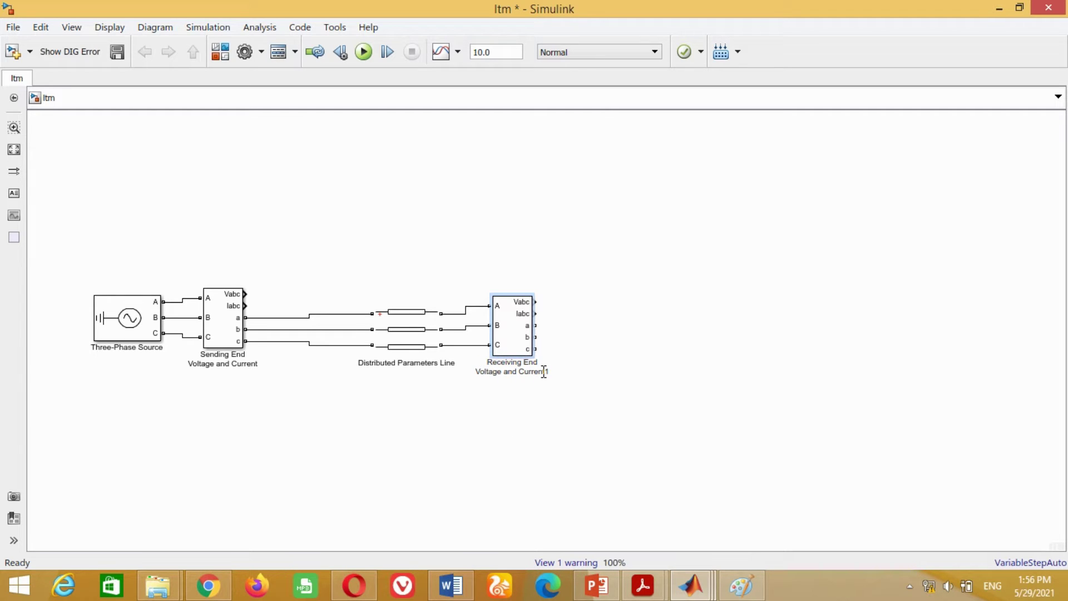
pyautogui.hotkey('ctrl', 'End')
pyautogui.press('BackSpace')
pyautogui.click(504, 408)
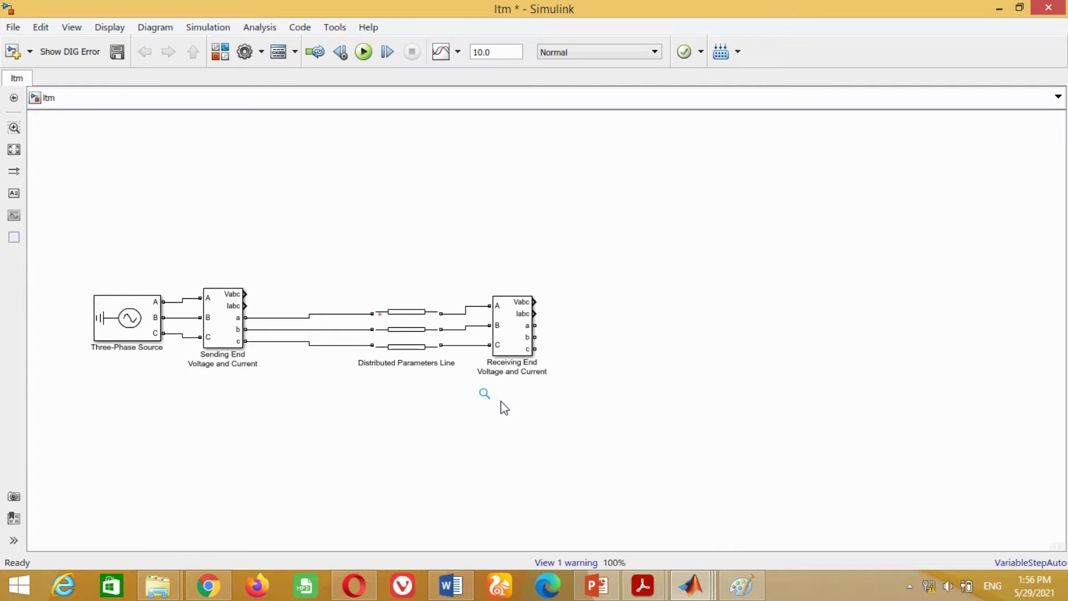
# - Add a Three-Phase Series RLC Load from the Fundamental Blocks elements library and place it beyond the receiving-end measurement block
pyautogui.hotkey('ctrl', 'shift', 'l')
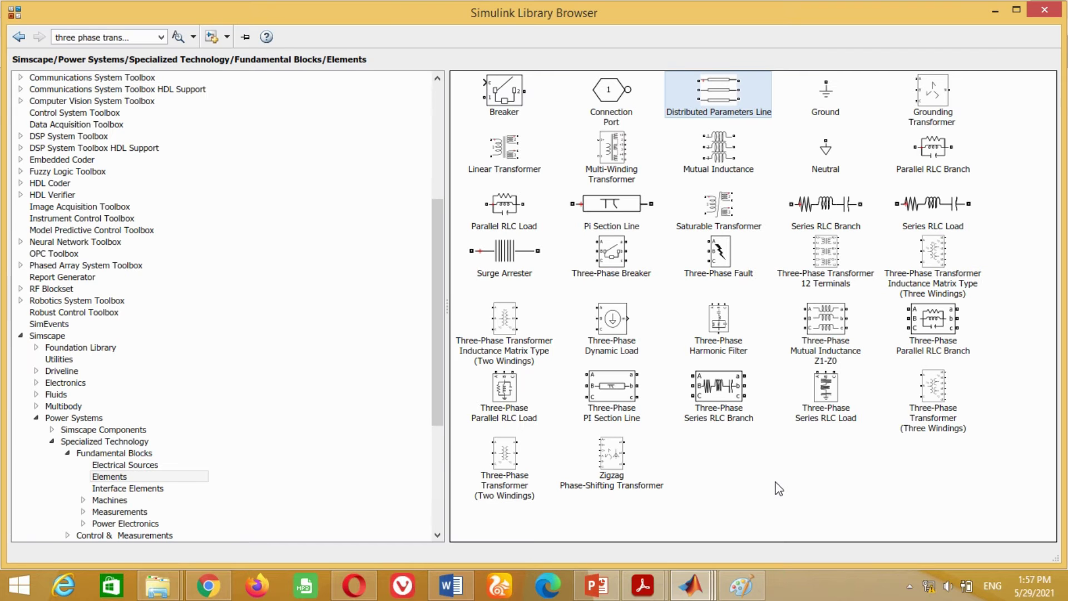
pyautogui.click(829, 382)
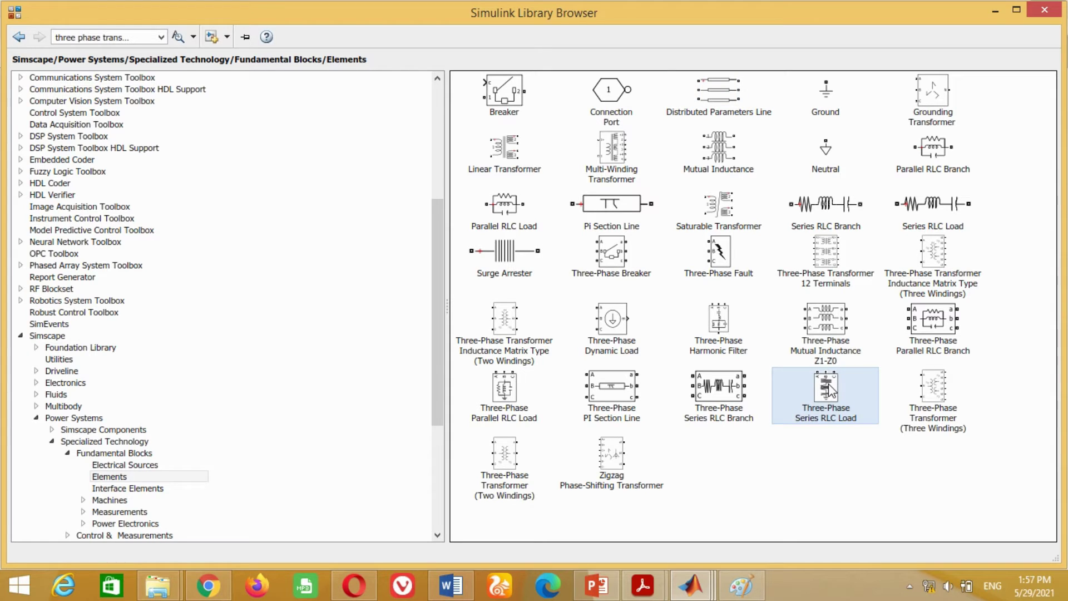
pyautogui.rightClick(829, 384)
pyautogui.click(834, 393)
pyautogui.moveTo(559, 347); pyautogui.dragTo(692, 370)
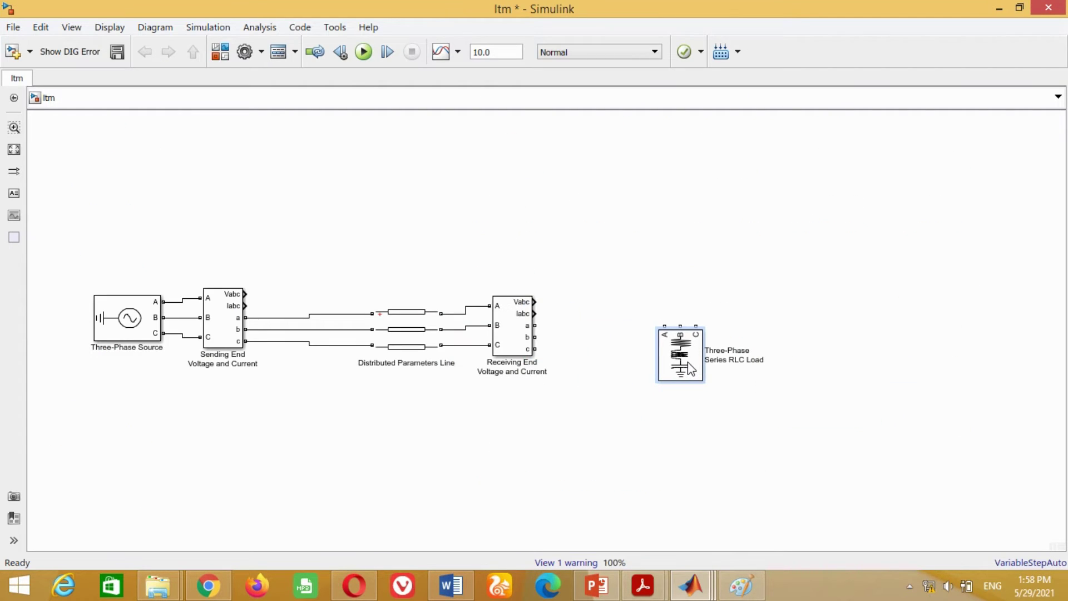
# - Rotate the load so its terminals face the receiving-end measurement block and wire all three phases between them
pyautogui.hotkey('ctrl', 'r')
pyautogui.hotkey('ctrl', 'r')
pyautogui.hotkey('ctrl', 'r')
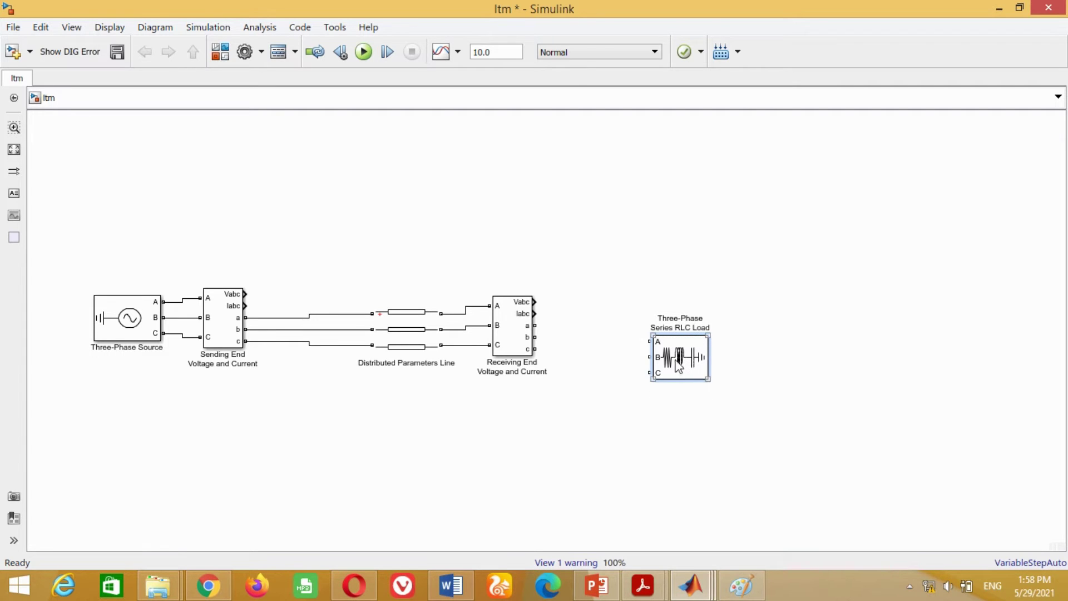
pyautogui.moveTo(680, 363)
pyautogui.mouseDown()
pyautogui.moveTo(678, 349)
pyautogui.moveTo(535, 325)
pyautogui.moveTo(650, 341)
pyautogui.mouseUp()
pyautogui.moveTo(534, 348)
pyautogui.mouseDown()
pyautogui.moveTo(627, 360)
pyautogui.moveTo(674, 348)
pyautogui.mouseUp()
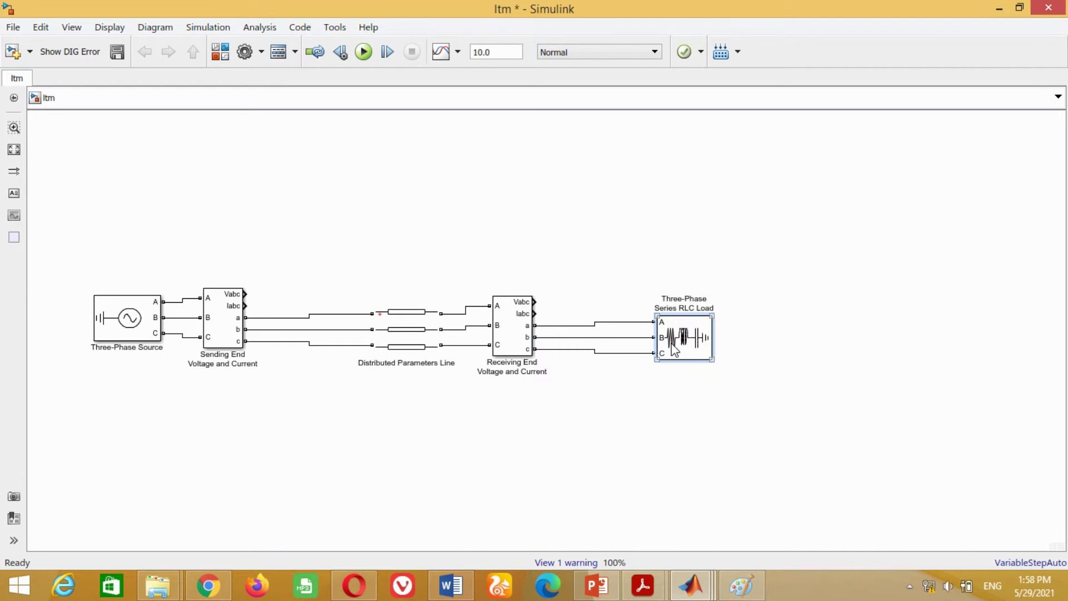
# - Set the Three-Phase Series RLC Load's nominal phase-to-phase voltage to 500e3 Vrms
pyautogui.doubleClick(676, 340)
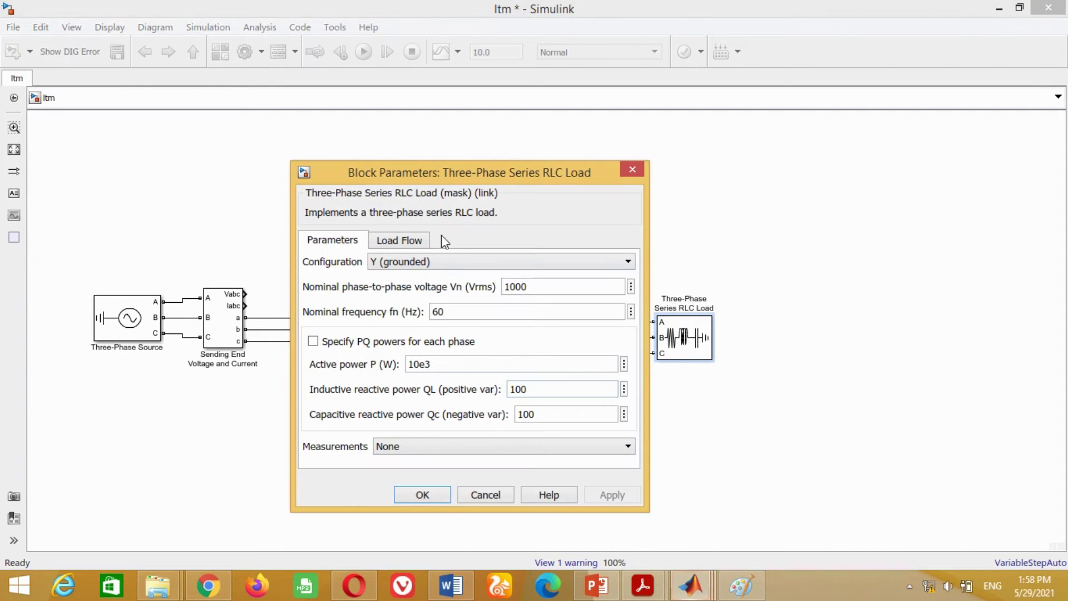
pyautogui.moveTo(345, 169); pyautogui.dragTo(459, 168)
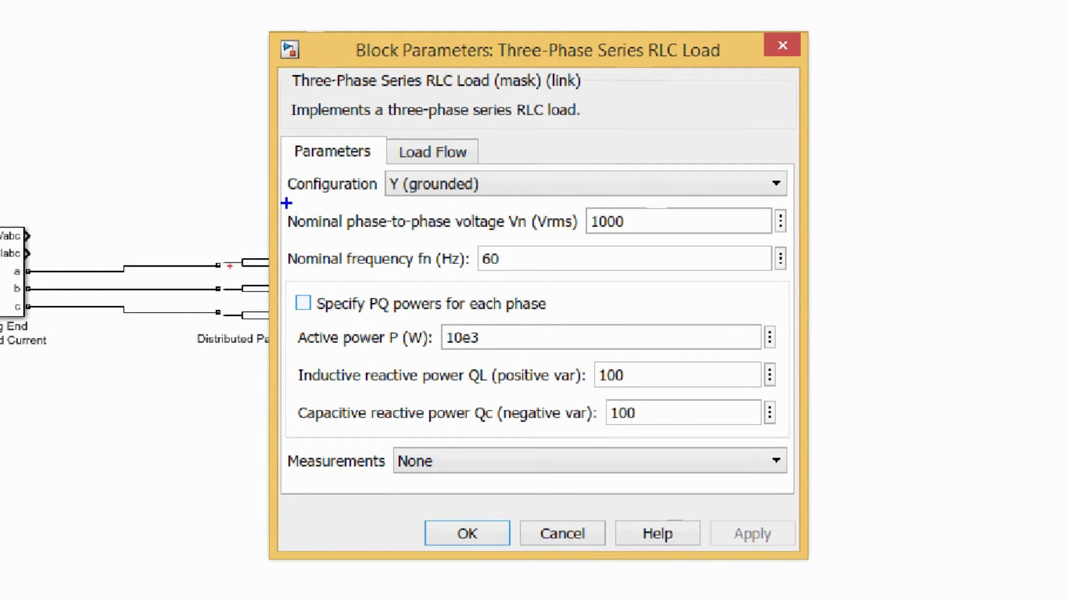
pyautogui.moveTo(287, 203)
pyautogui.mouseDown()
pyautogui.moveTo(538, 232)
pyautogui.moveTo(798, 243)
pyautogui.mouseUp()
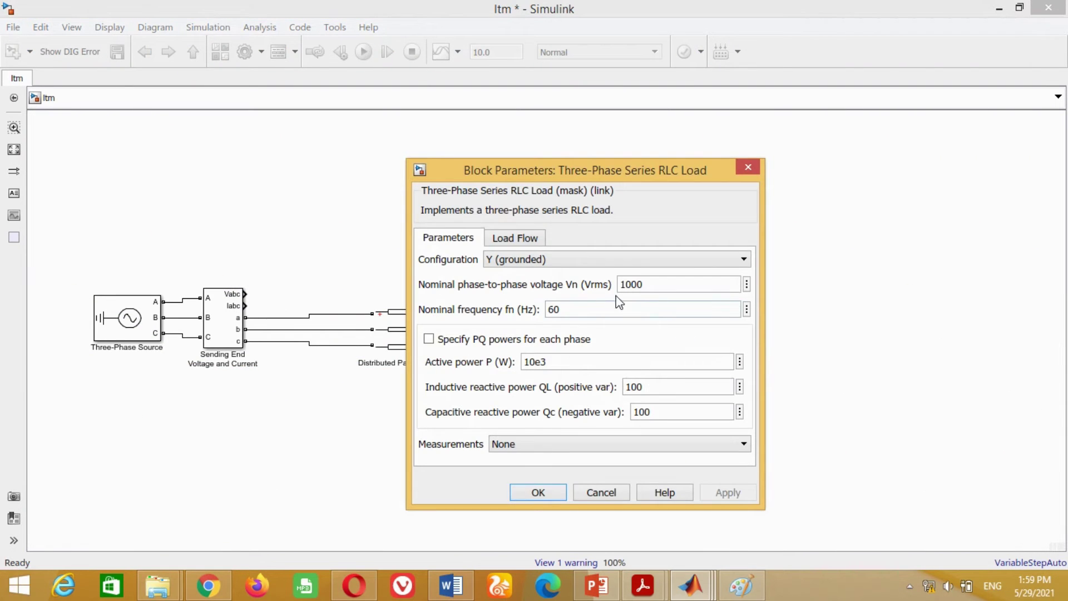
pyautogui.doubleClick(624, 284)
pyautogui.write('5')
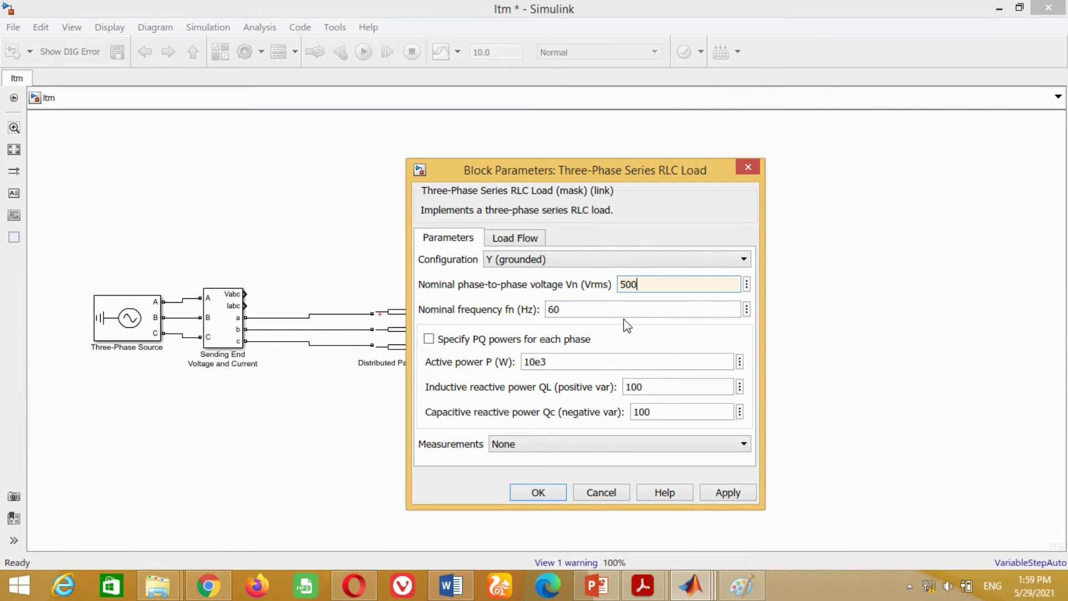
pyautogui.write('00e3')
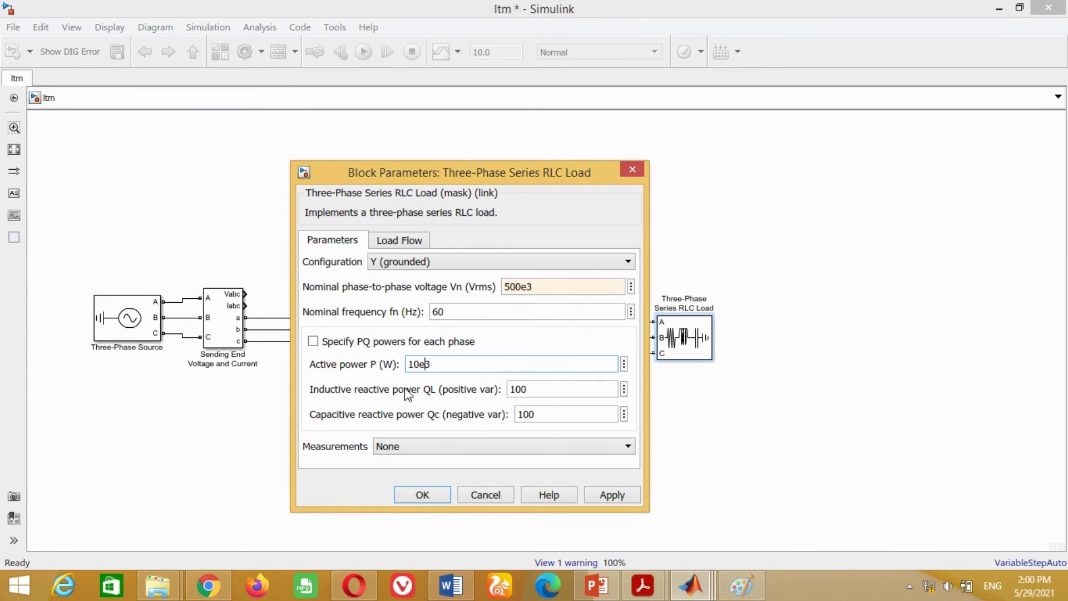
# - Set the RLC load's active power to 800e6 W
pyautogui.press('Delete')
pyautogui.write('80')
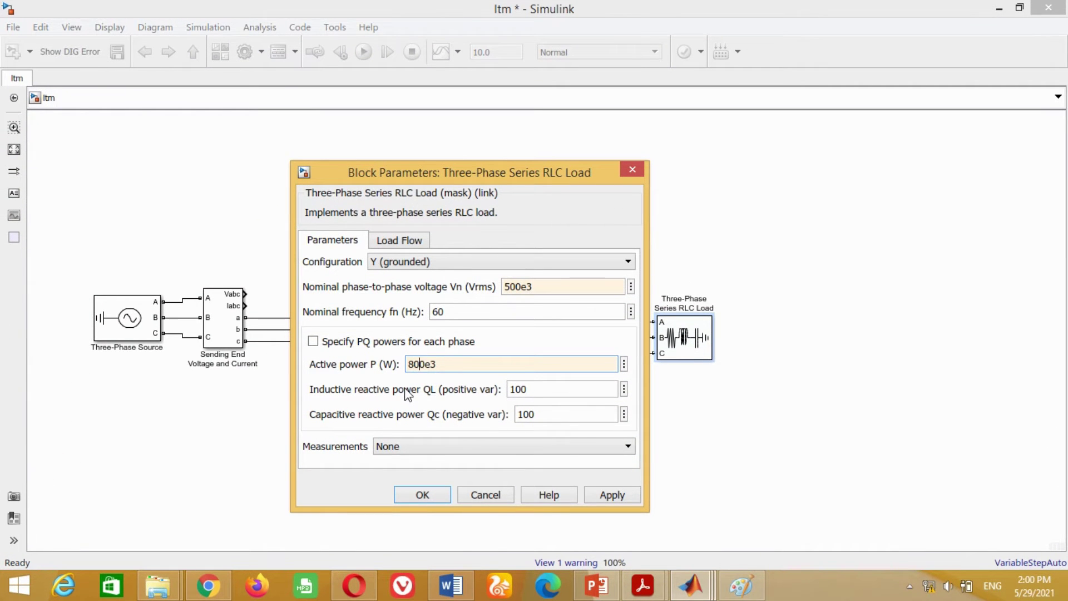
pyautogui.press('Delete')
pyautogui.write('6')
# - Set the load's inductive reactive power to 600e6 var and its capacitive reactive power to 0, and accept the parameters
pyautogui.doubleClick(515, 389)
pyautogui.click(514, 389)
pyautogui.press('BackSpace')
pyautogui.write('6')
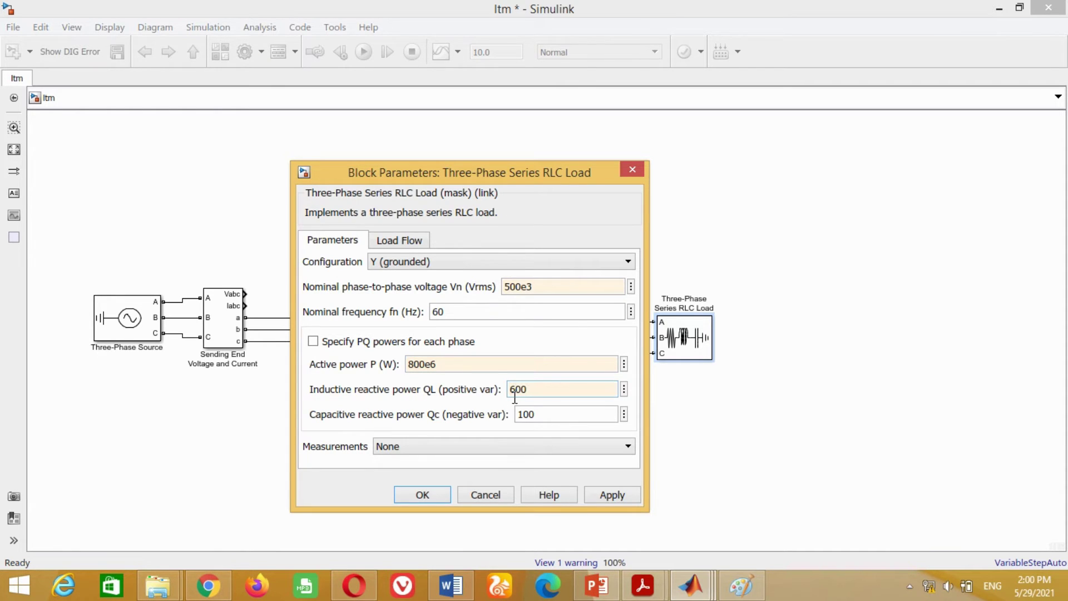
pyautogui.press('End')
pyautogui.write('e6')
pyautogui.doubleClick(527, 414)
pyautogui.write('0')
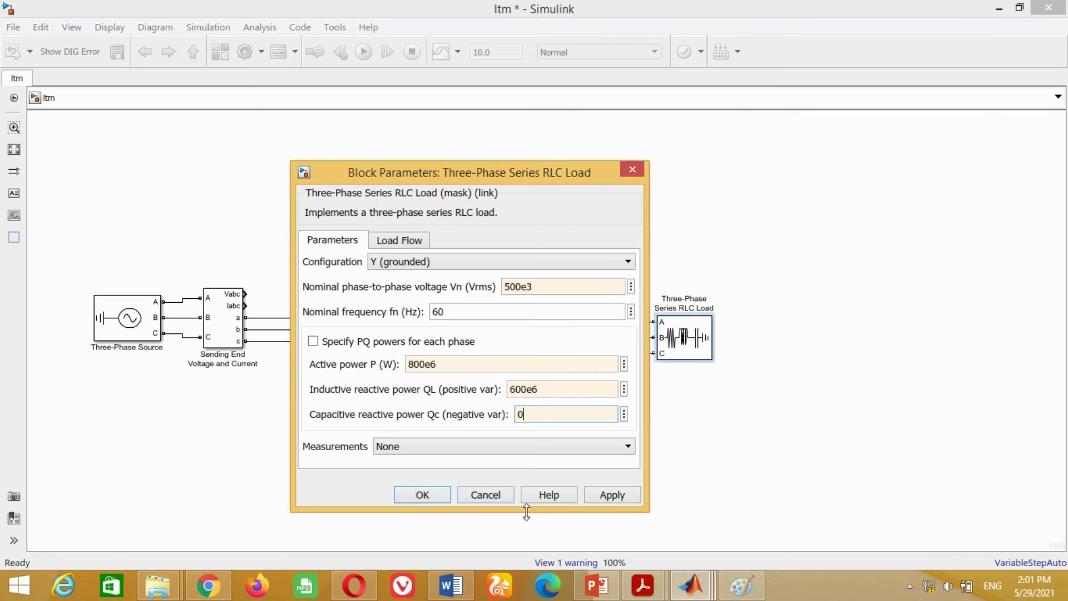
pyautogui.click(421, 536)
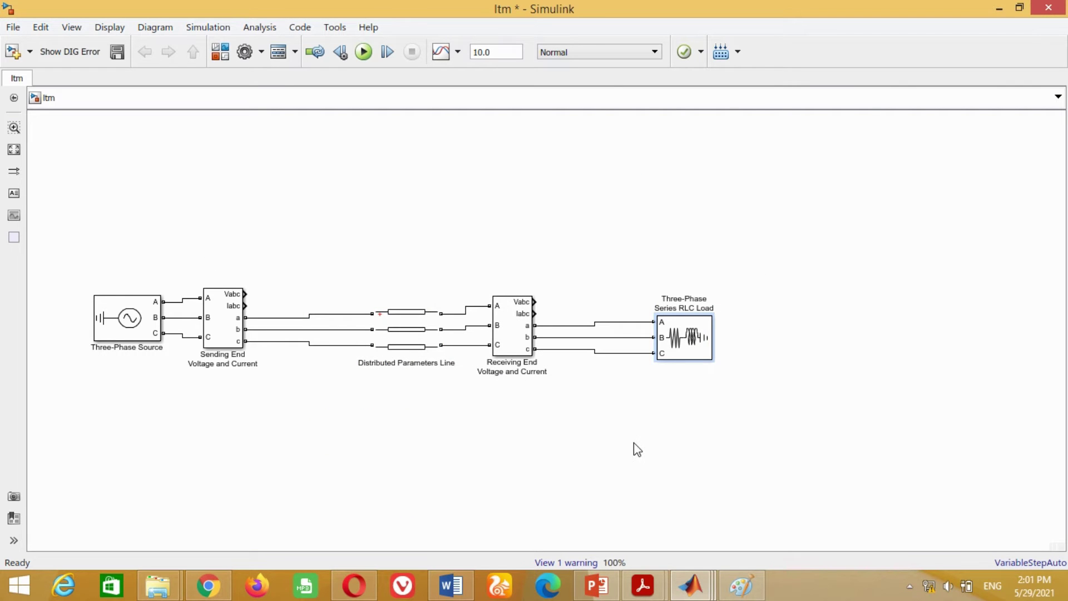
# - Add an RMS block from the Additional Measurements library and place it above the three-phase source and sending-end measurement block
pyautogui.click(637, 449)
pyautogui.hotkey('ctrl', 'shift', 'l')
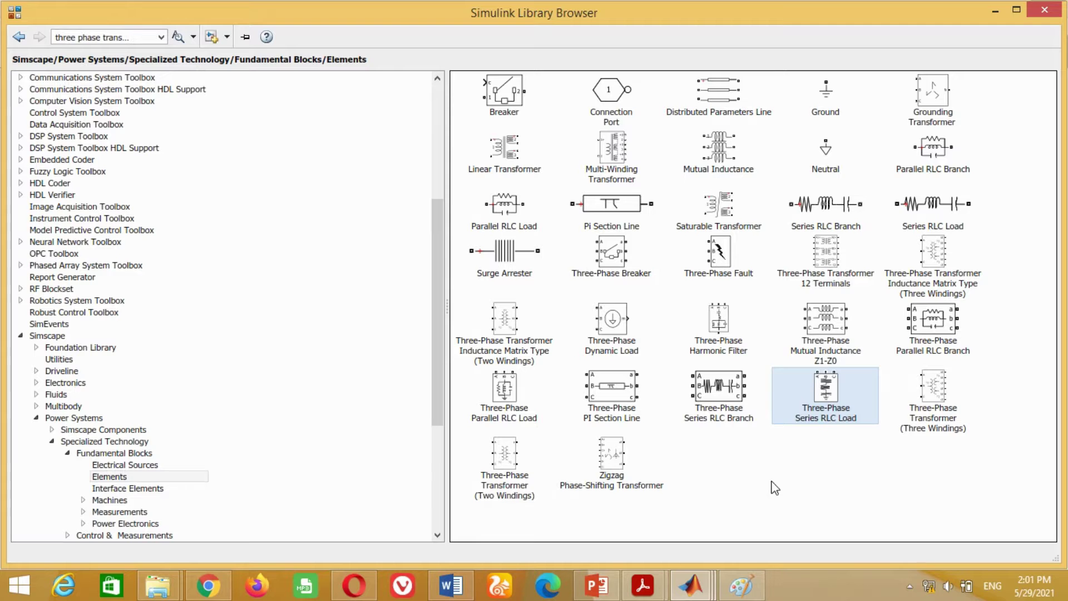
pyautogui.click(18, 37)
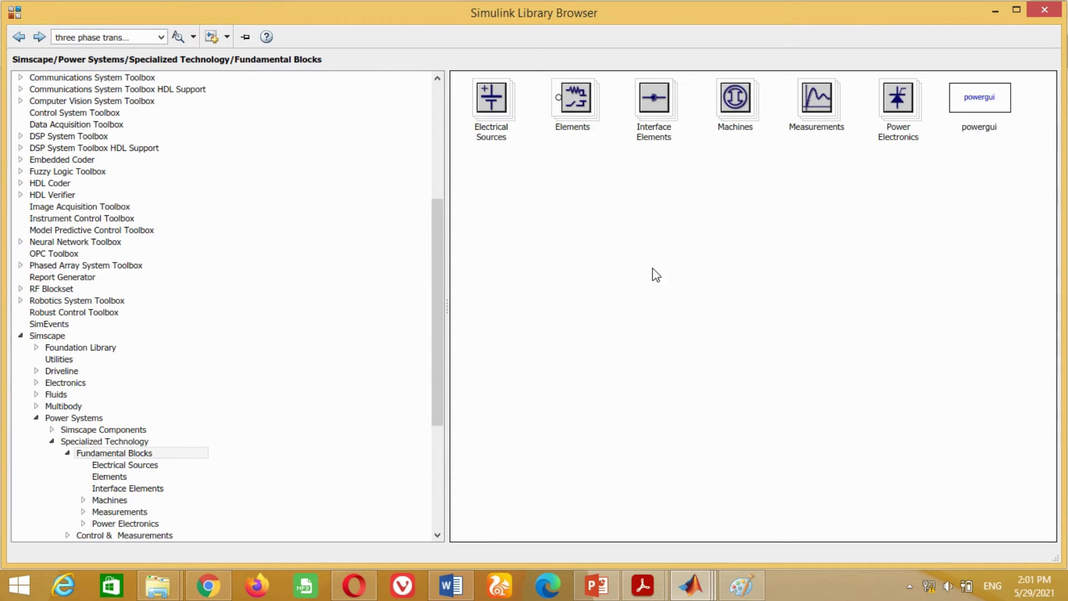
pyautogui.doubleClick(817, 100)
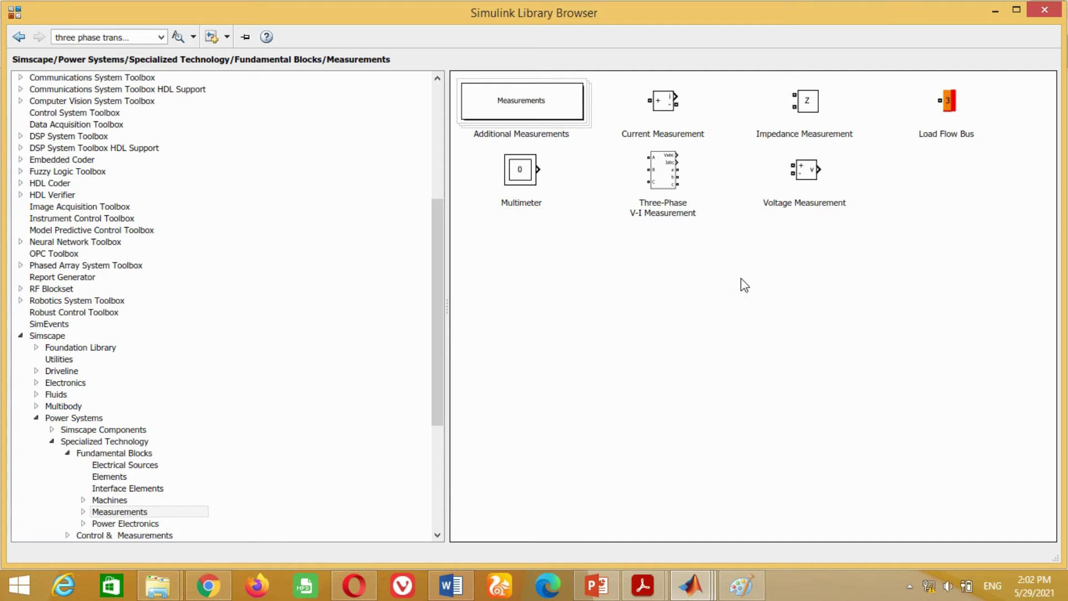
pyautogui.doubleClick(539, 105)
pyautogui.rightClick(493, 270)
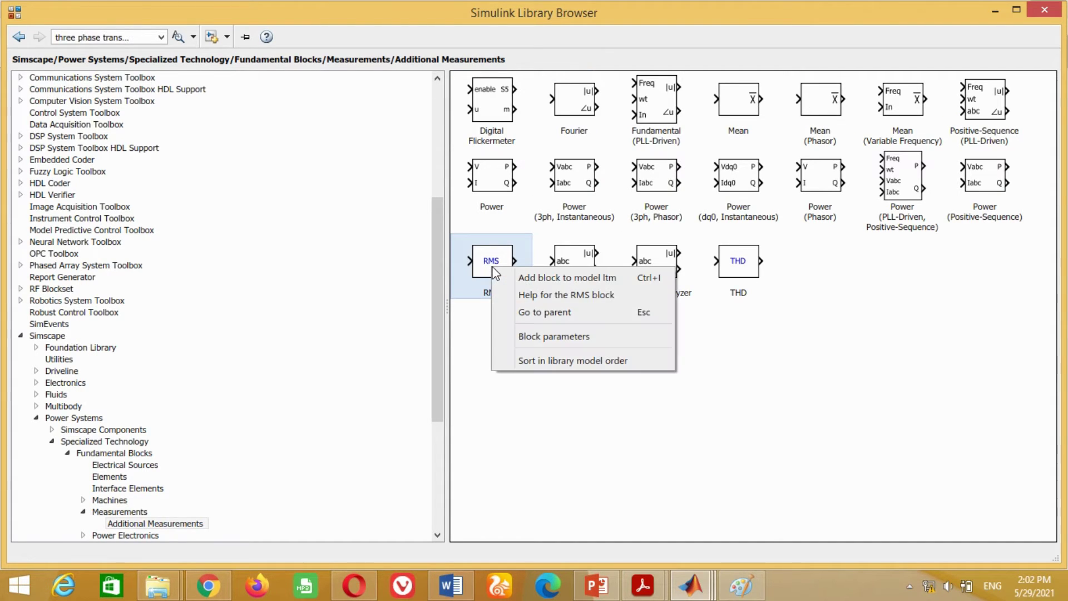
pyautogui.click(536, 278)
pyautogui.moveTo(542, 329); pyautogui.dragTo(187, 189)
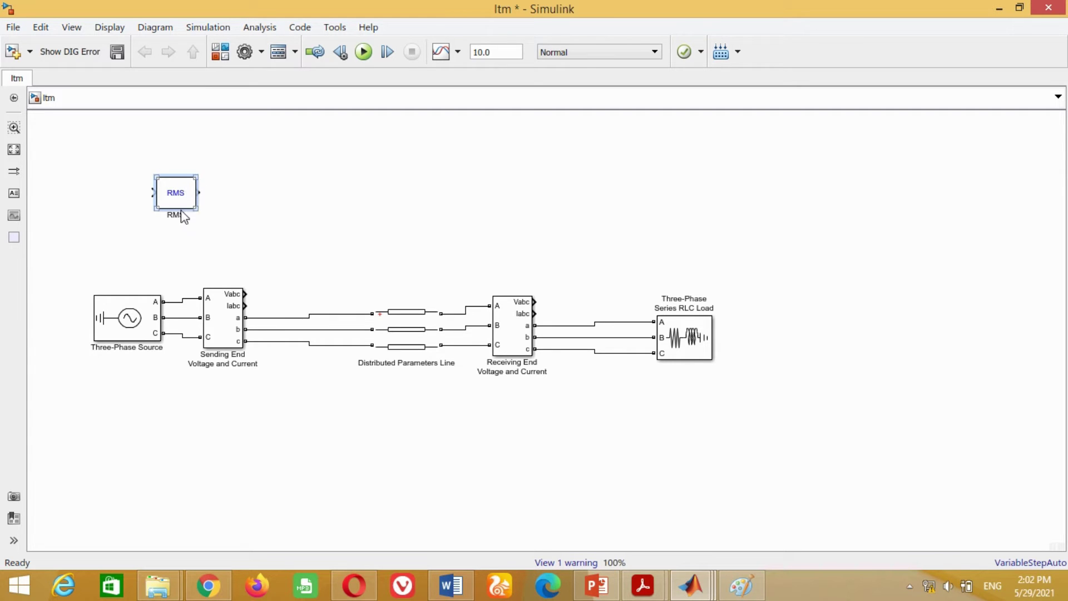
# - Wire the sending-end Vabc output to the RMS block's input and set the block's initial RMS value to 0
pyautogui.moveTo(247, 293); pyautogui.dragTo(153, 193)
pyautogui.moveTo(139, 386); pyautogui.dragTo(146, 279)
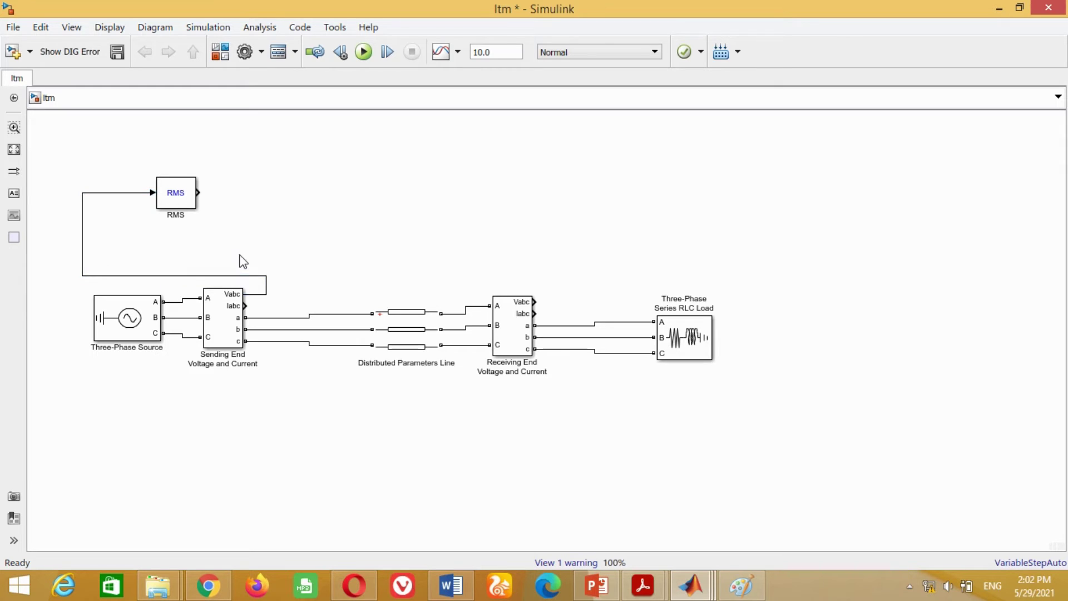
pyautogui.doubleClick(183, 200)
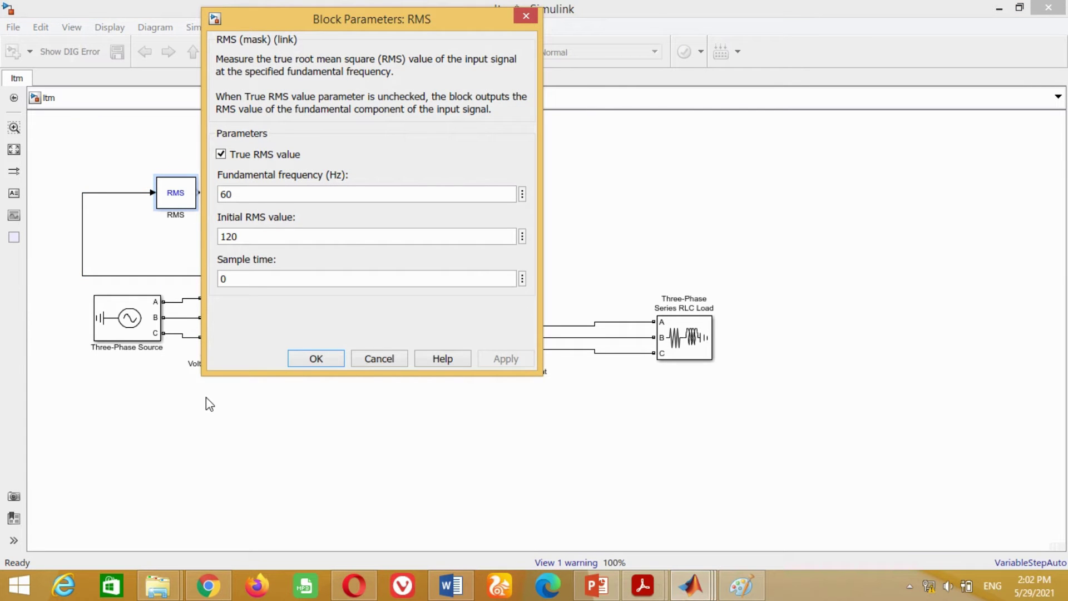
pyautogui.doubleClick(261, 239)
pyautogui.write('0')
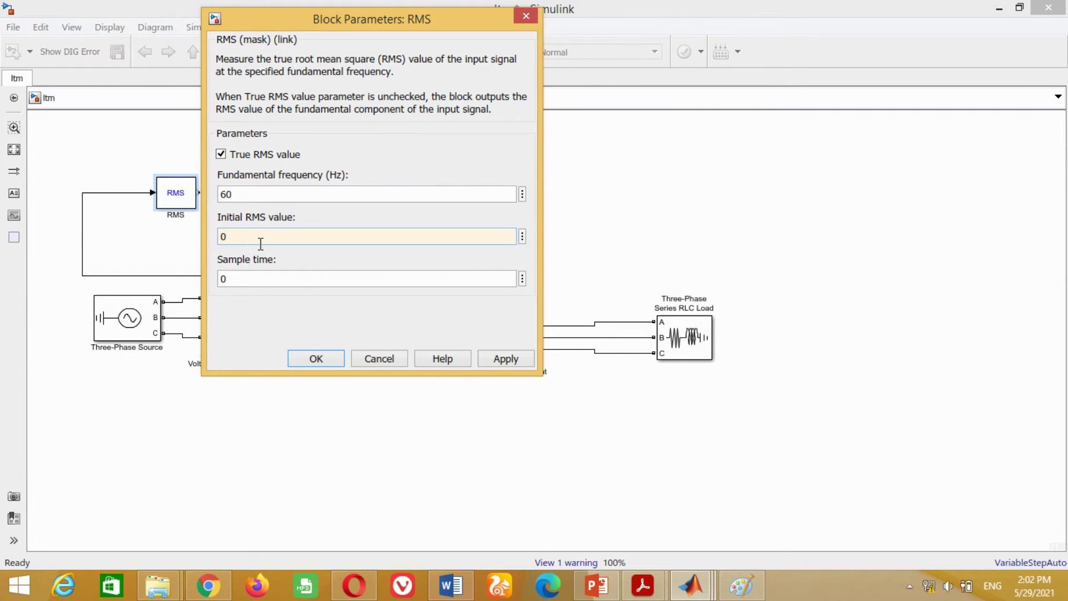
pyautogui.click(503, 361)
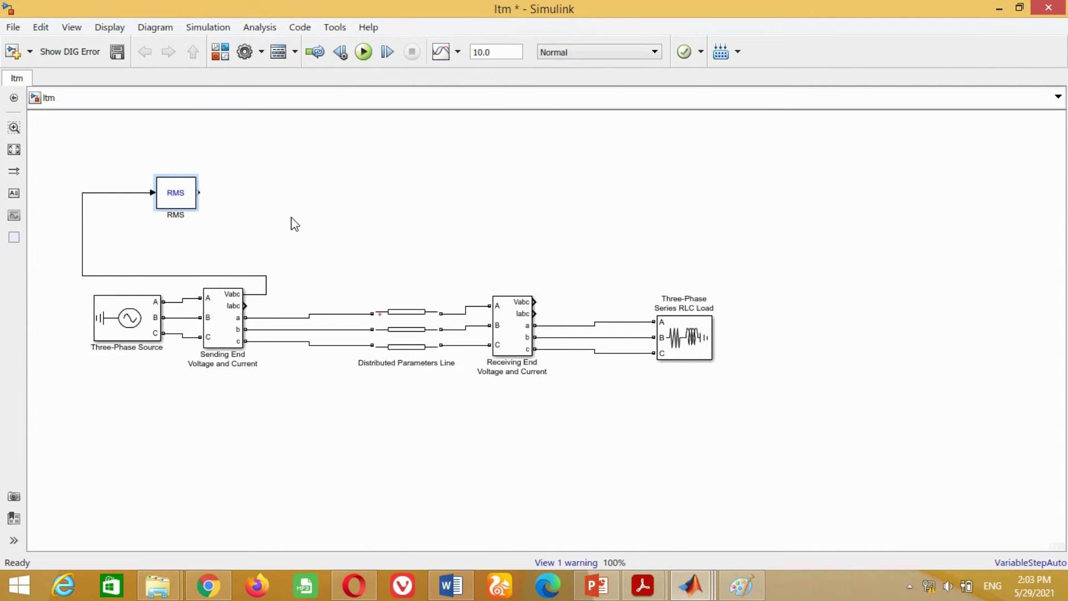
# - Add a Display block from the Simulink Sinks library beside the RMS block and connect it to the RMS output
pyautogui.hotkey('ctrl', 'shift', 'l')
pyautogui.click(55, 242)
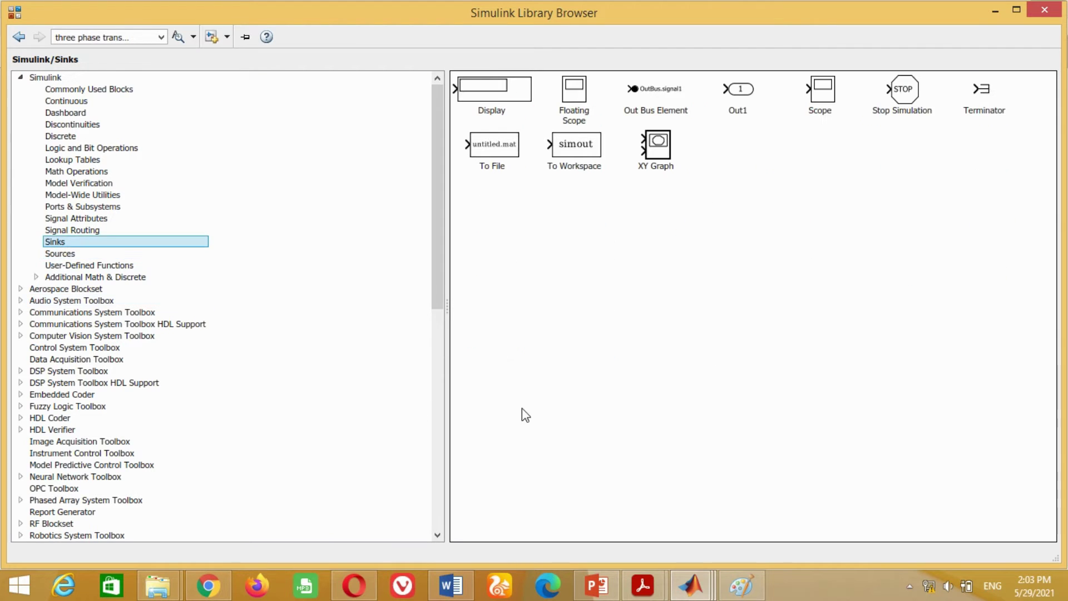
pyautogui.click(510, 93)
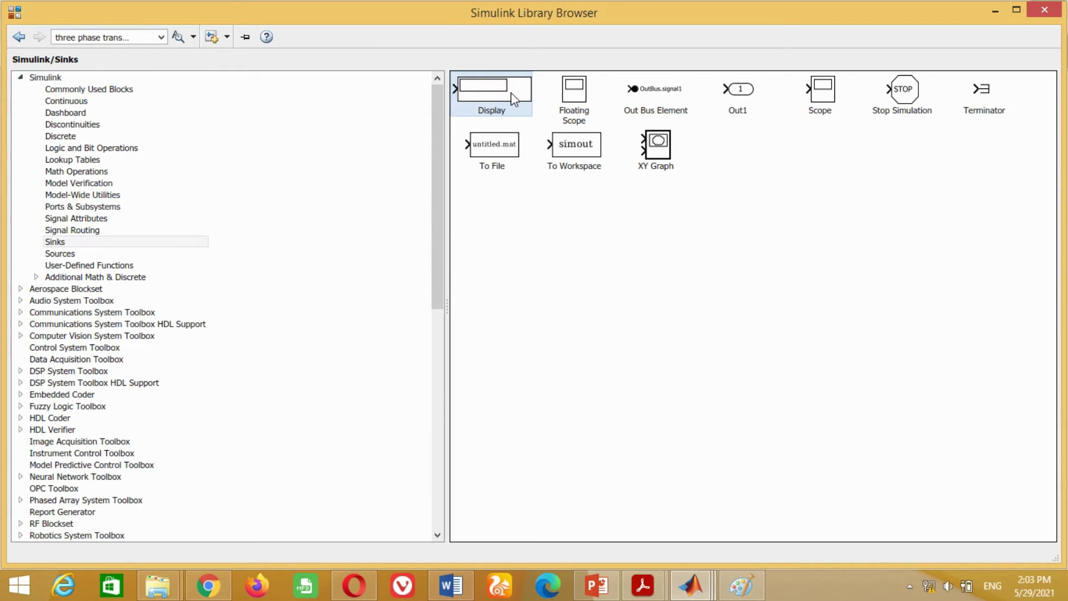
pyautogui.rightClick(510, 92)
pyautogui.click(603, 105)
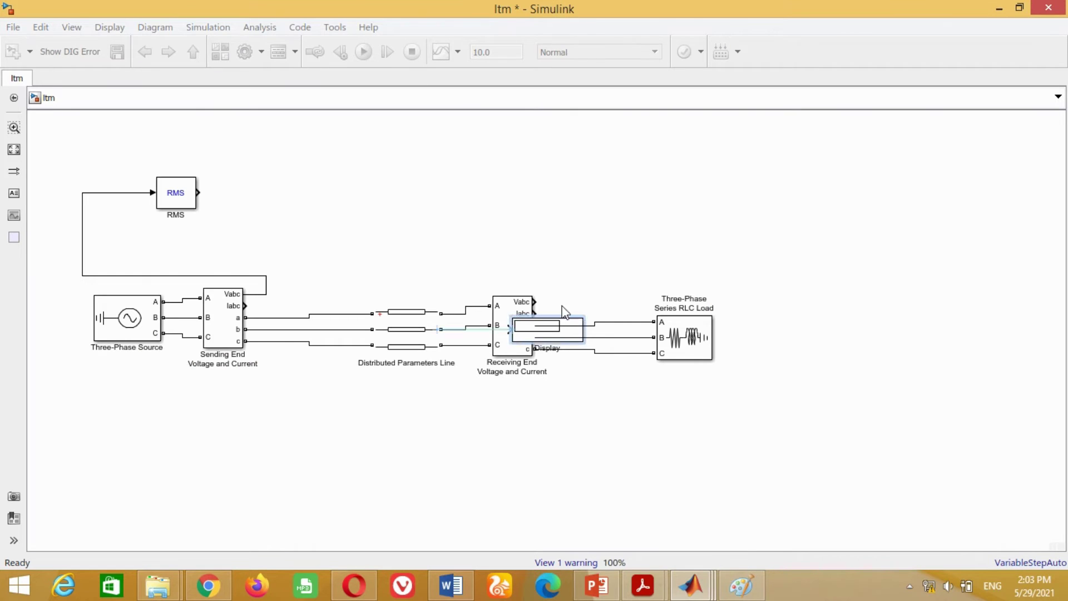
pyautogui.moveTo(571, 326); pyautogui.dragTo(285, 200)
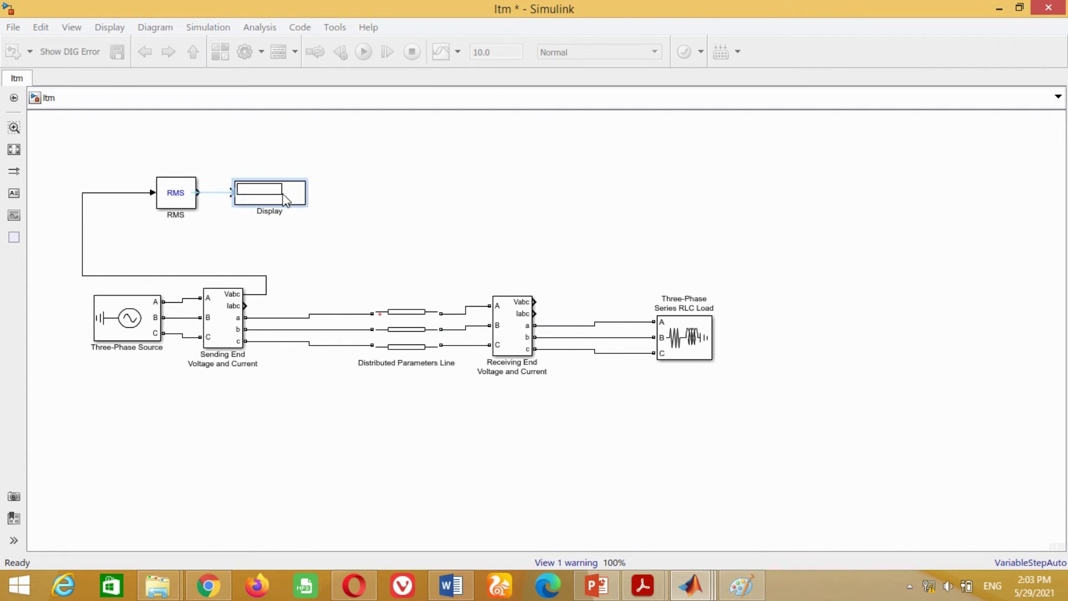
pyautogui.click(219, 194)
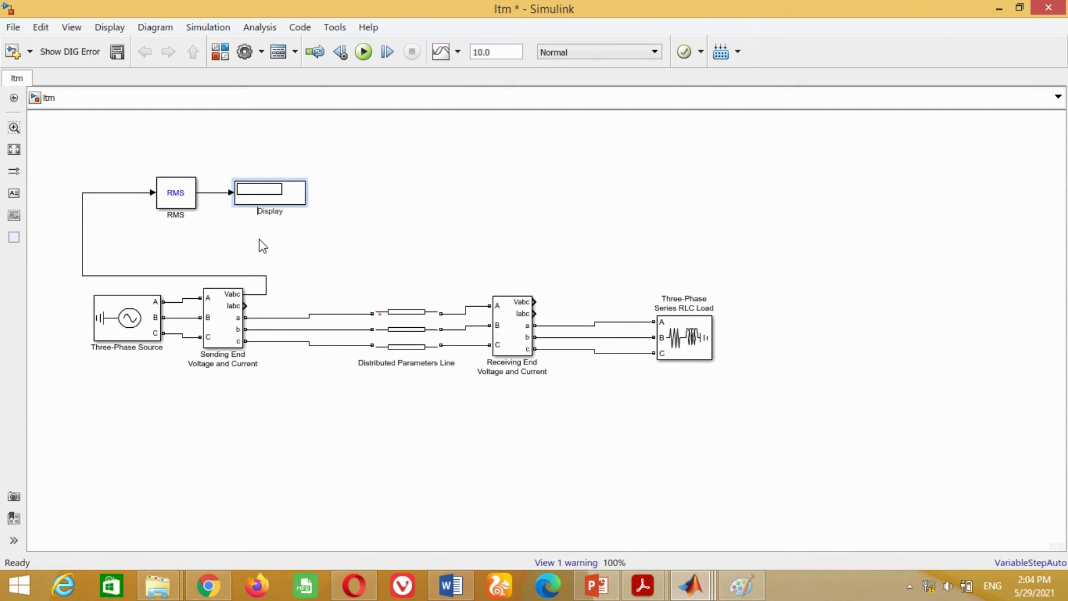
# - Rename the display block Sending End Voltage
pyautogui.write('nding End Voltage')
pyautogui.press('Delete')
pyautogui.press('Delete')
pyautogui.press('Delete')
pyautogui.press('Delete')
pyautogui.press('Delete')
pyautogui.press('Delete')
pyautogui.press('Delete')
pyautogui.click(275, 235)
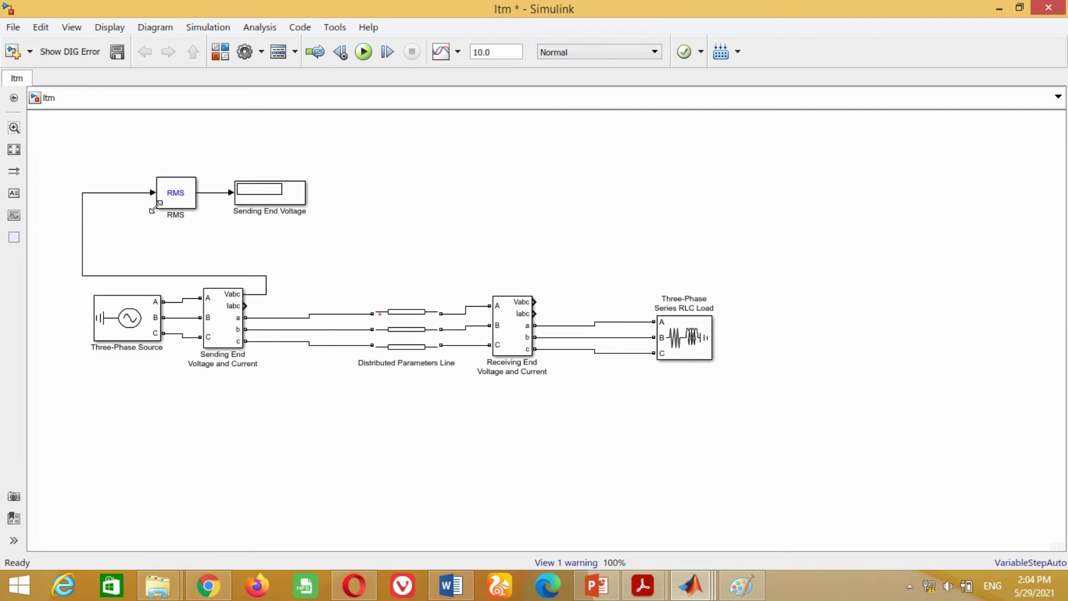
# - Duplicate the RMS block with its display and input wire, and connect the copy to the sending-end Iabc output
pyautogui.moveTo(132, 155); pyautogui.dragTo(320, 226)
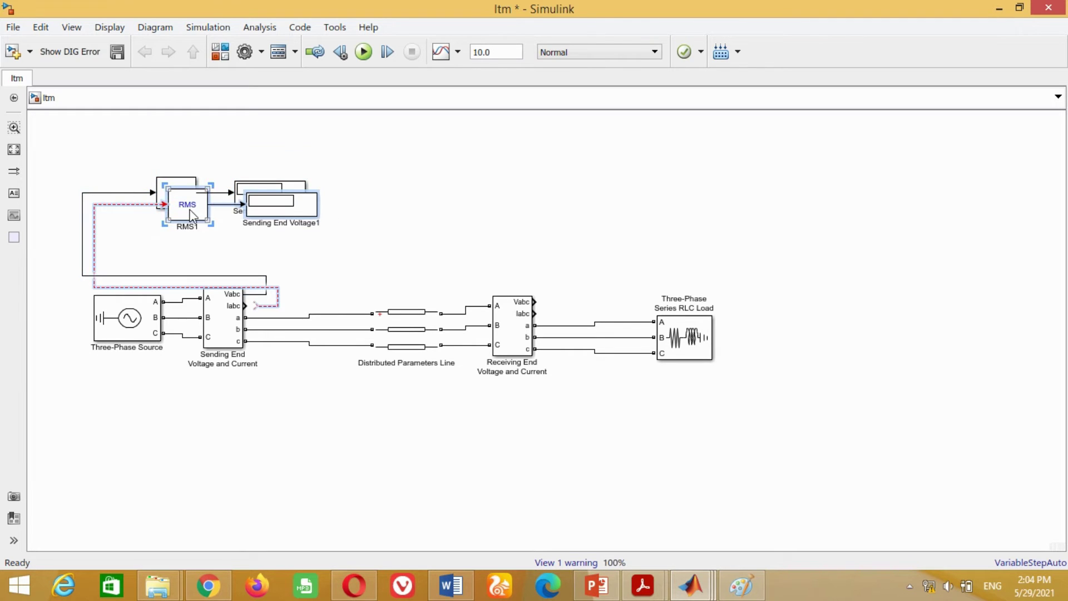
pyautogui.moveTo(185, 203); pyautogui.dragTo(440, 165)
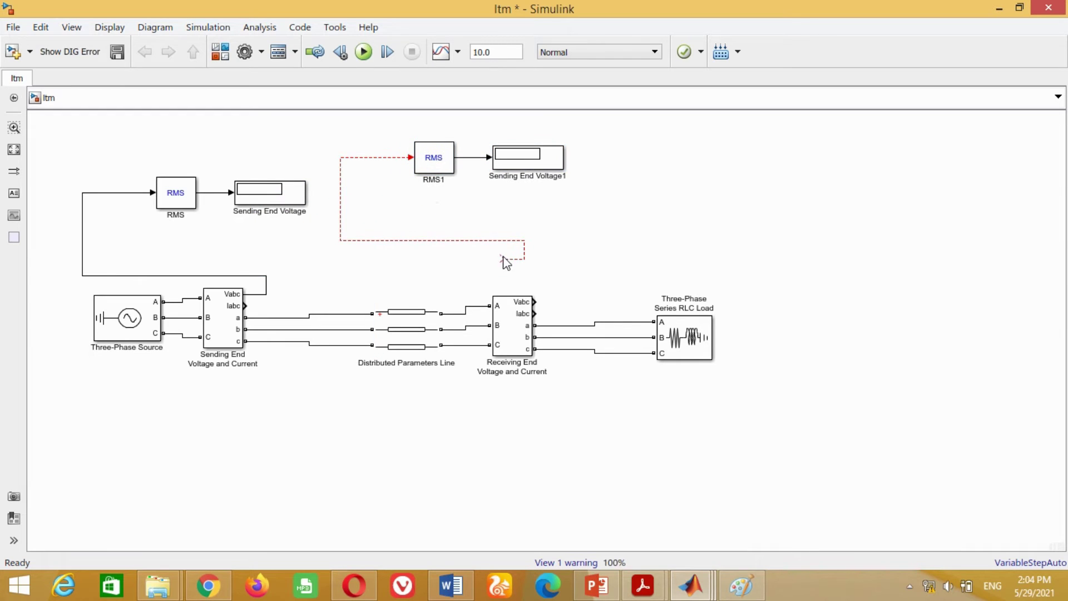
pyautogui.moveTo(503, 258); pyautogui.dragTo(248, 301)
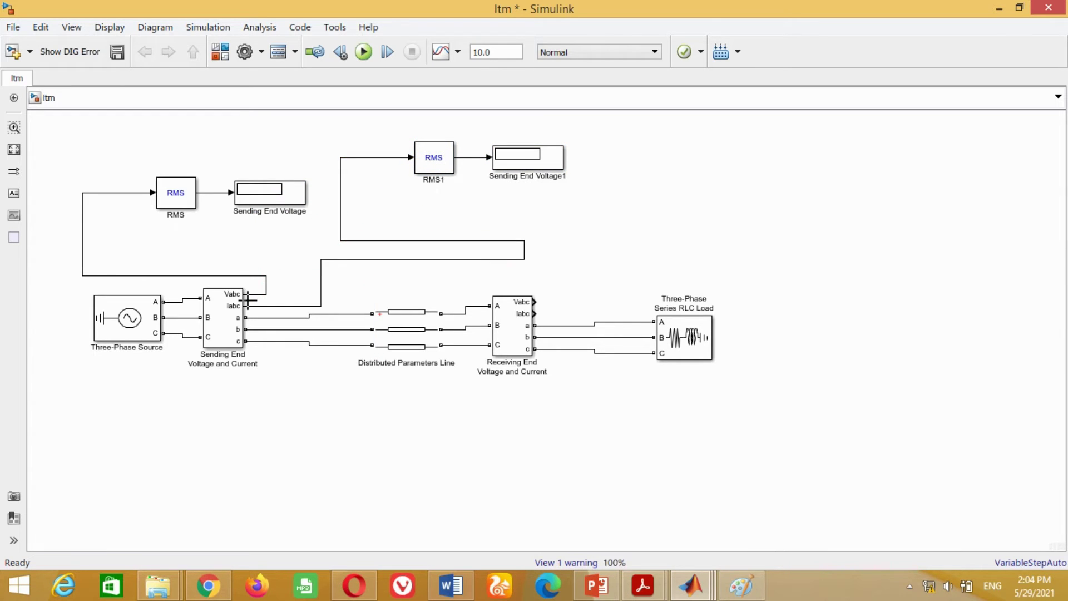
# - Move the voltage RMS and display pair higher, align the copied pair directly beneath it, and shorten the Iabc wire's route
pyautogui.moveTo(176, 199); pyautogui.dragTo(176, 148)
pyautogui.moveTo(257, 198); pyautogui.dragTo(257, 148)
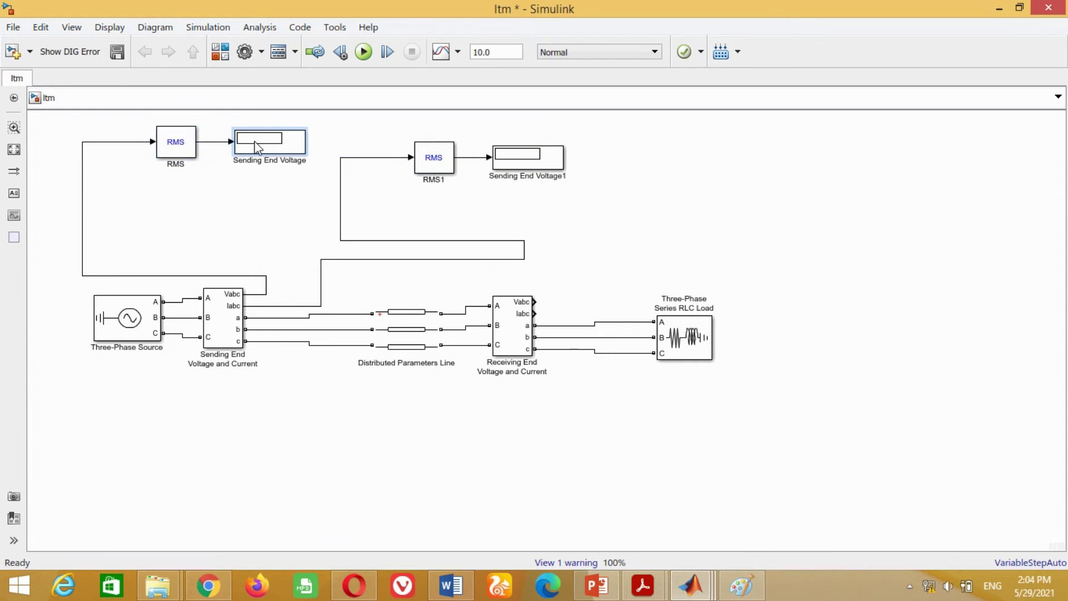
pyautogui.moveTo(424, 165); pyautogui.dragTo(166, 200)
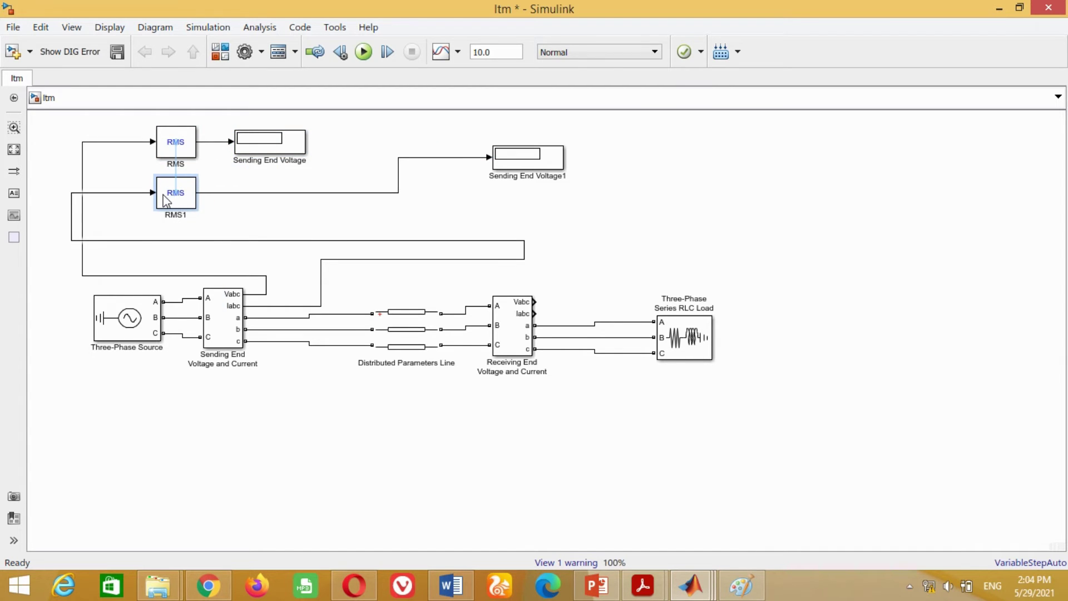
pyautogui.moveTo(71, 226); pyautogui.dragTo(108, 228)
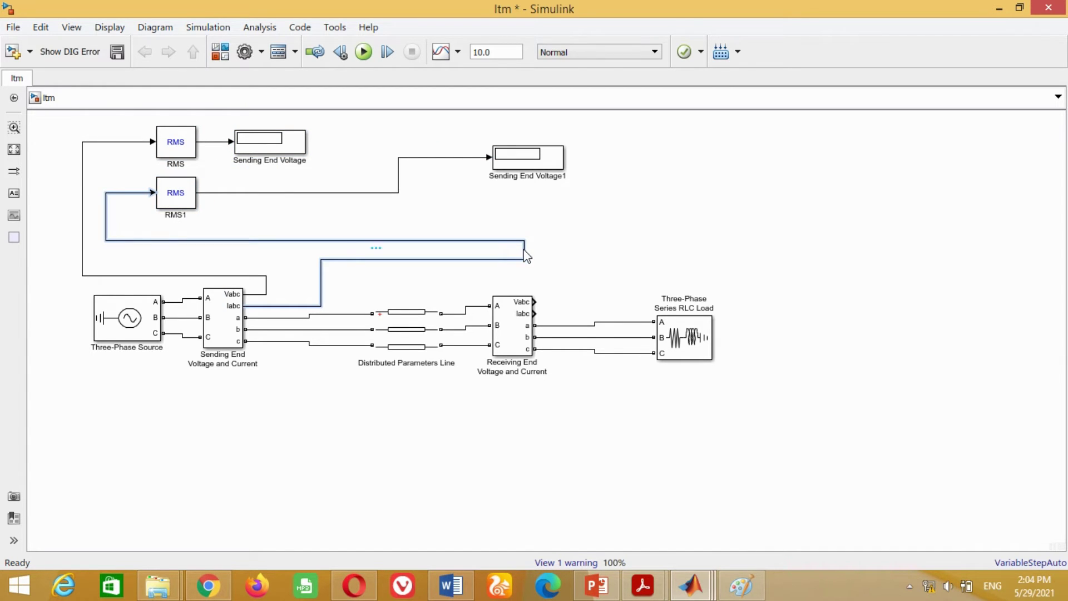
pyautogui.moveTo(525, 255); pyautogui.dragTo(274, 255)
pyautogui.moveTo(548, 164); pyautogui.dragTo(285, 201)
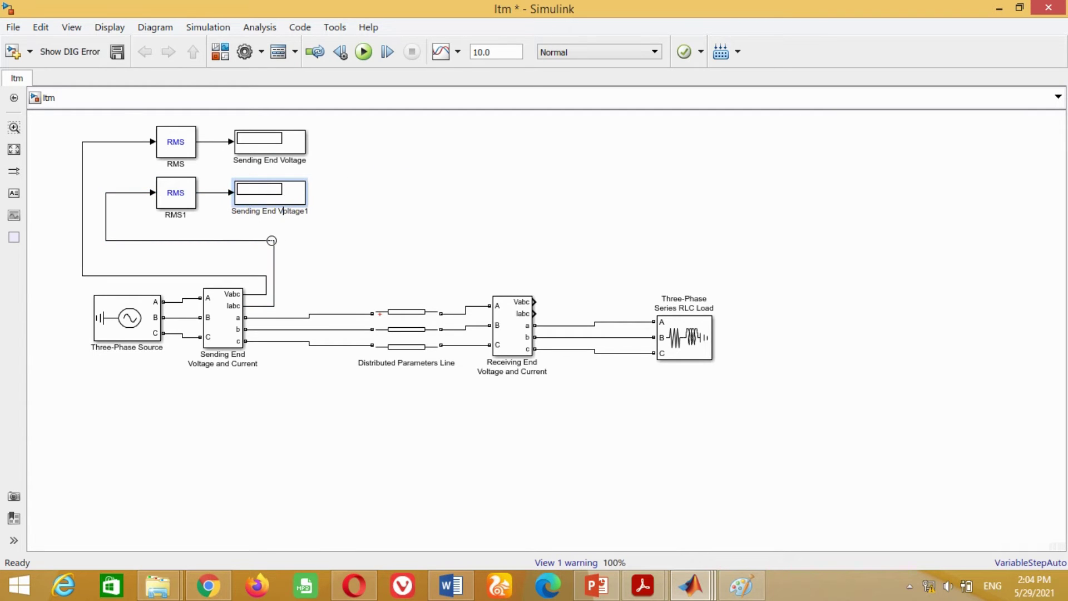
# - Rename the copied display block Sending End Current
pyautogui.press('BackSpace')
pyautogui.press('BackSpace')
pyautogui.press('BackSpace')
pyautogui.press('BackSpace')
pyautogui.press('BackSpace')
pyautogui.press('BackSpace')
pyautogui.press('BackSpace')
pyautogui.press('BackSpace')
pyautogui.write('Current')
pyautogui.click(318, 255)
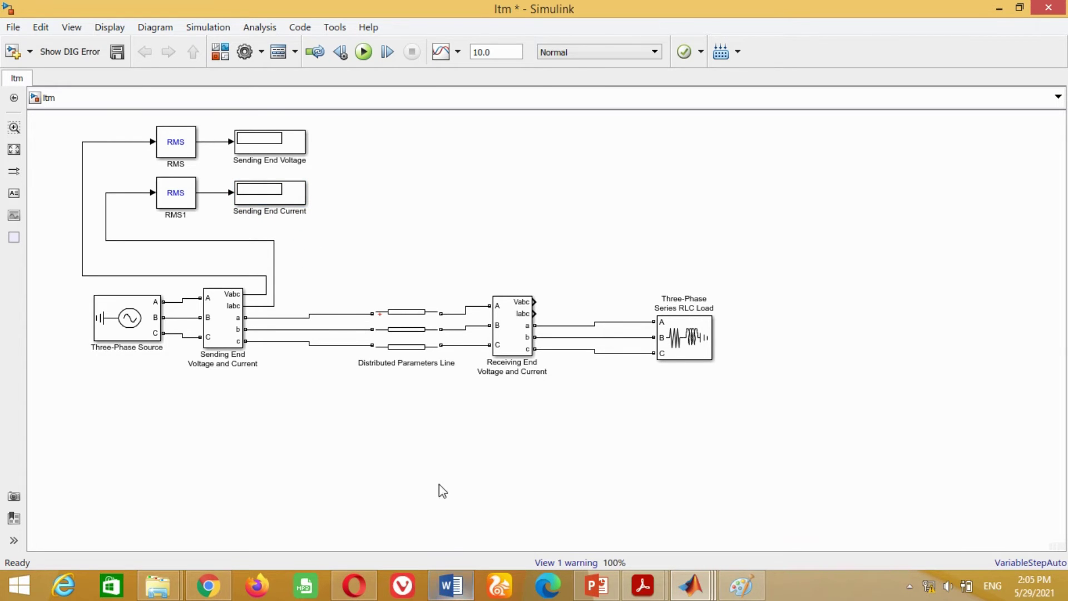
# - Search the block library for powergui, add the powergui block to the model, and place it above the sending-end RMS blocks
pyautogui.hotkey('ctrl', 'shift', 'l')
pyautogui.click(142, 35)
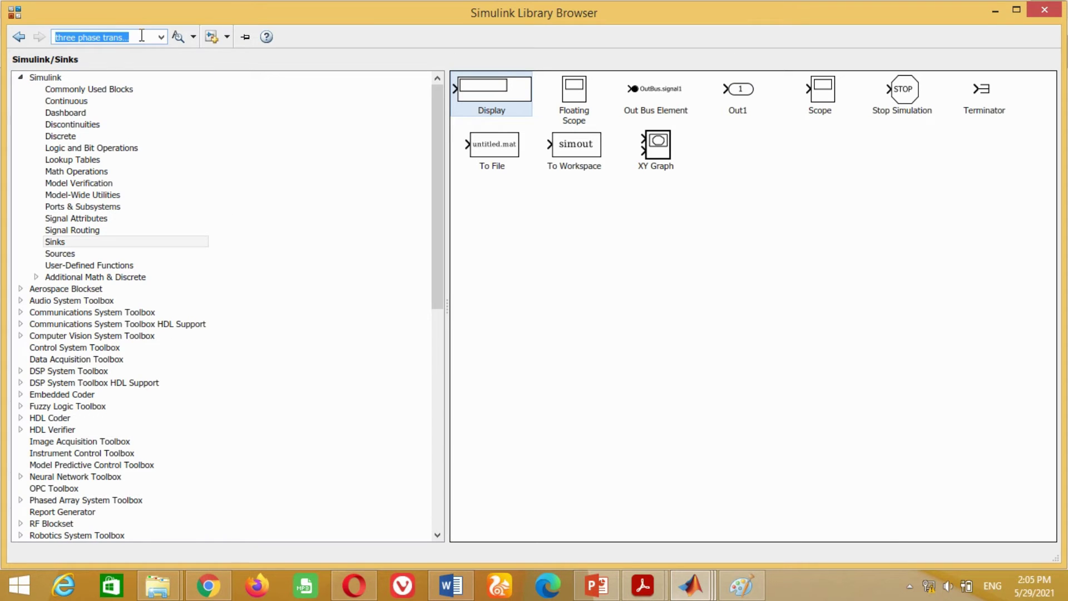
pyautogui.write('powergui')
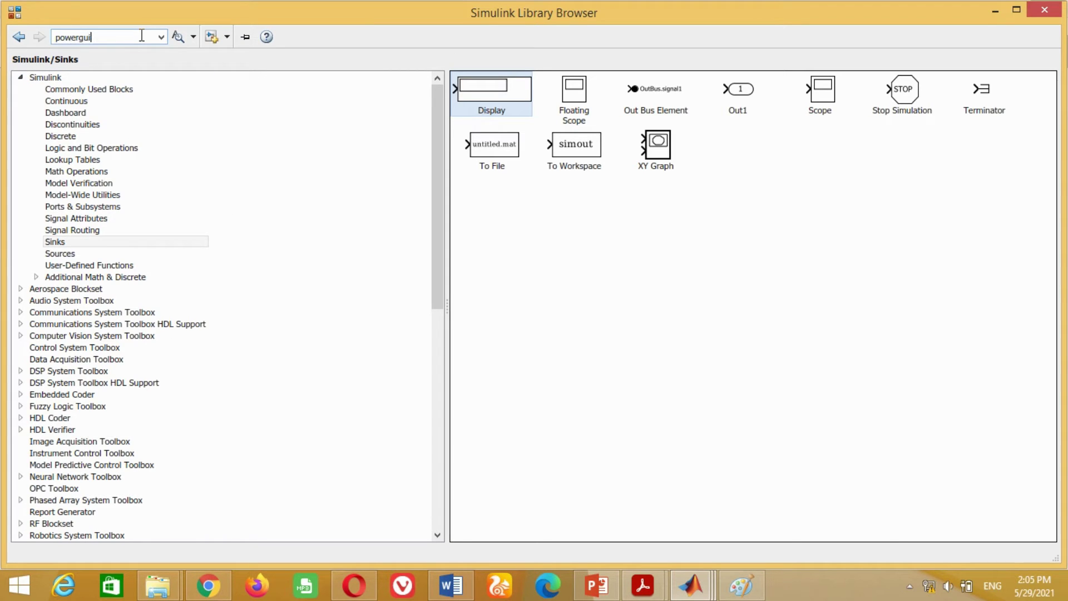
pyautogui.press('Return')
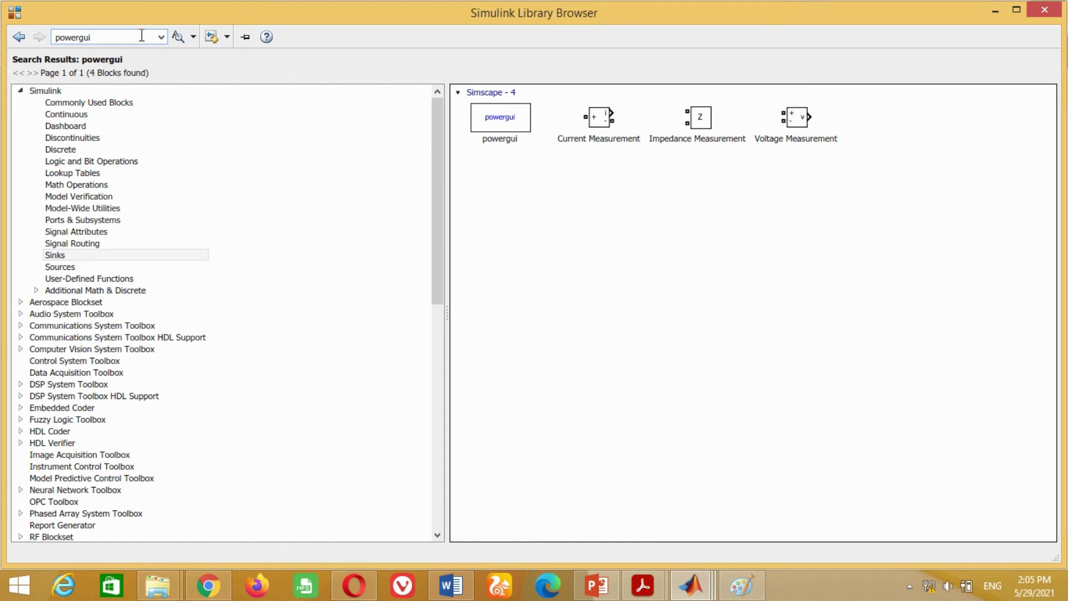
pyautogui.click(496, 121)
pyautogui.rightClick(496, 116)
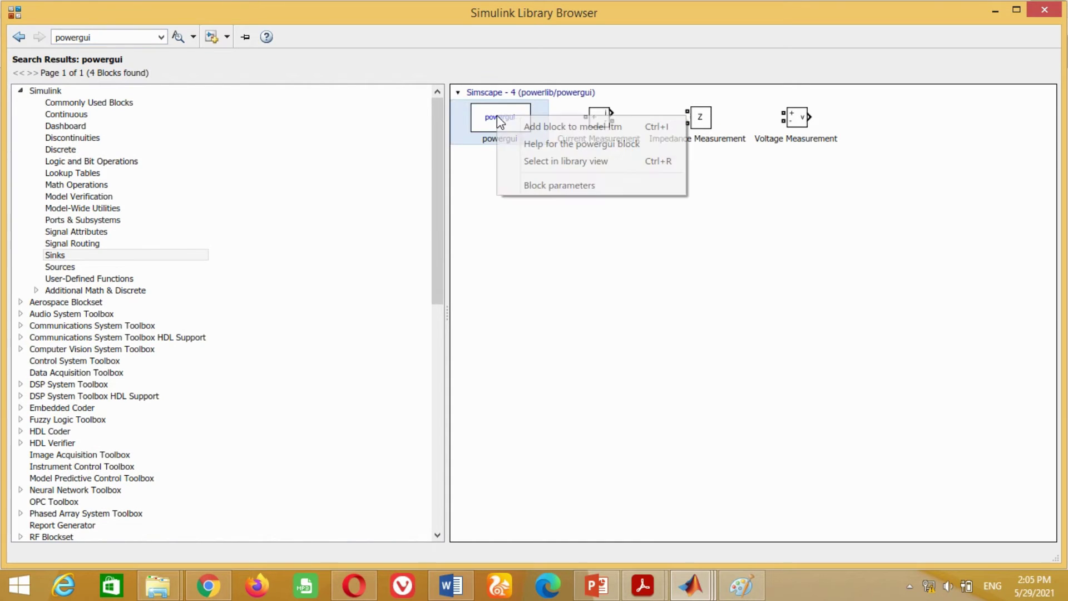
pyautogui.click(555, 126)
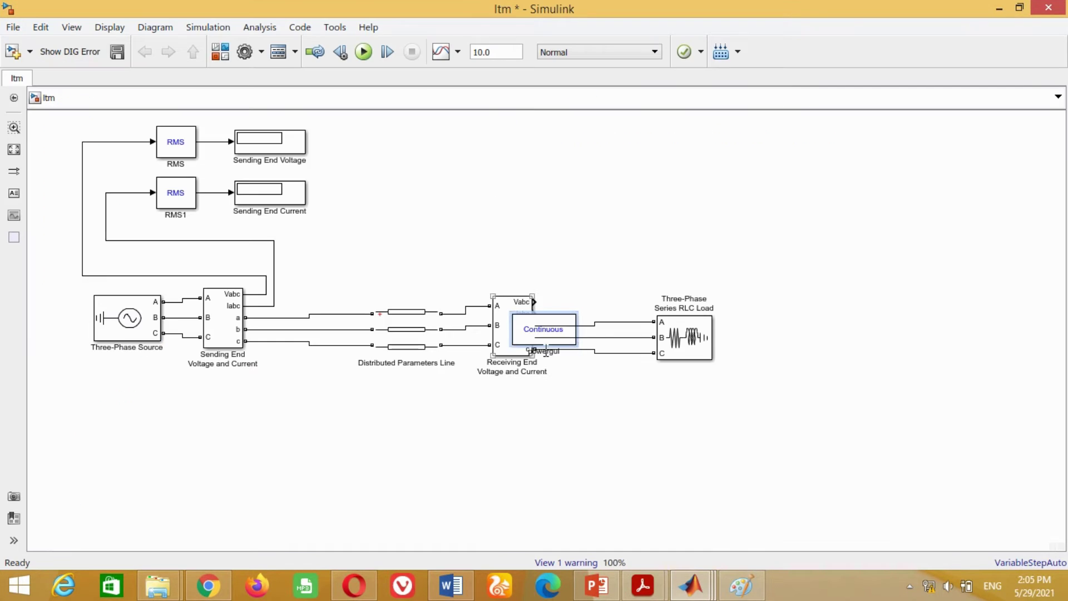
pyautogui.moveTo(561, 323); pyautogui.dragTo(102, 135)
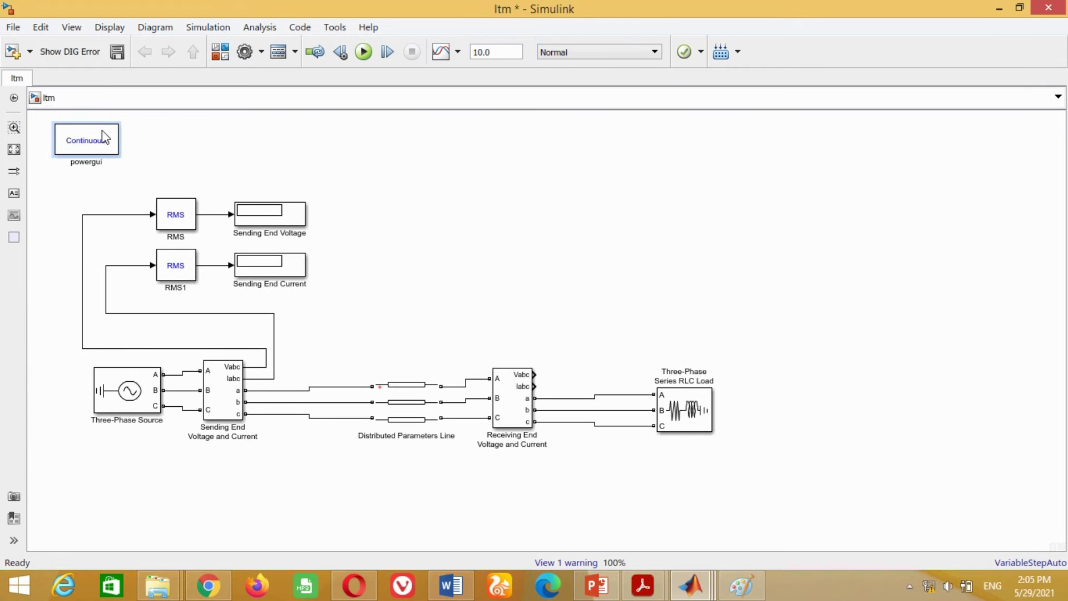
# - Set the simulation stop time to 1 and run the model
pyautogui.click(507, 51)
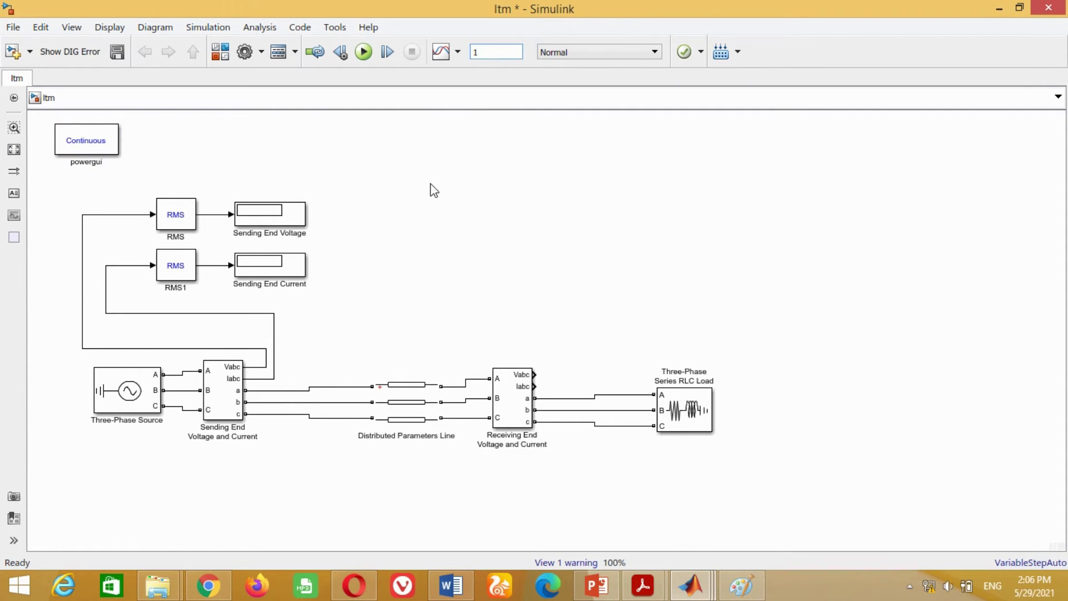
pyautogui.click(363, 52)
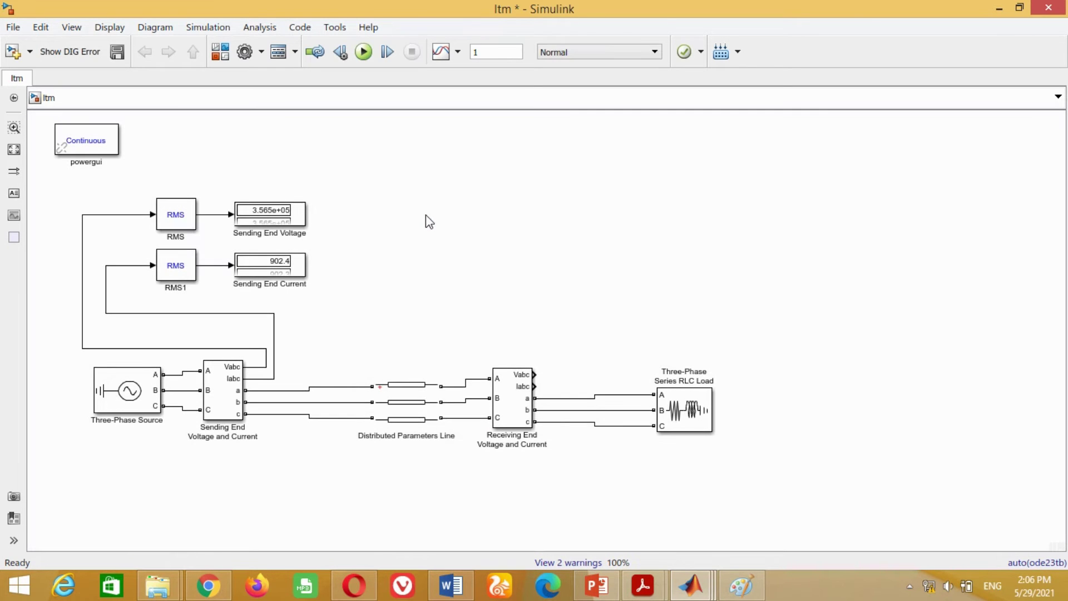
# - Enlarge the Sending End Voltage and Sending End Current displays to show all three phases, and level the voltage RMS block with its display
pyautogui.click(298, 225)
pyautogui.moveTo(304, 205); pyautogui.dragTo(312, 177)
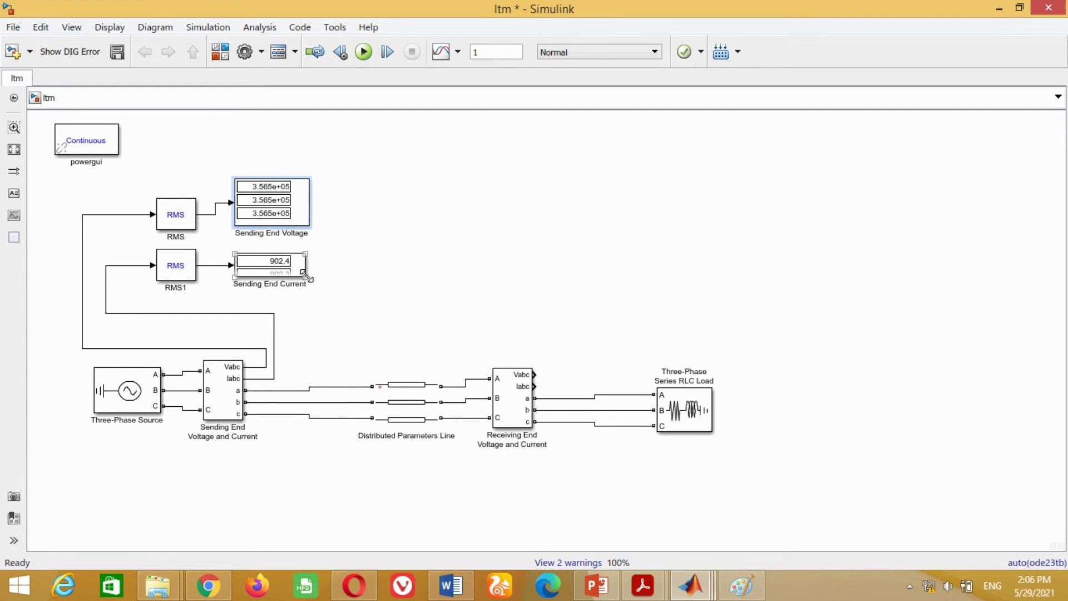
pyautogui.moveTo(305, 277)
pyautogui.mouseDown()
pyautogui.moveTo(306, 295)
pyautogui.moveTo(301, 272)
pyautogui.mouseUp()
pyautogui.click(296, 212)
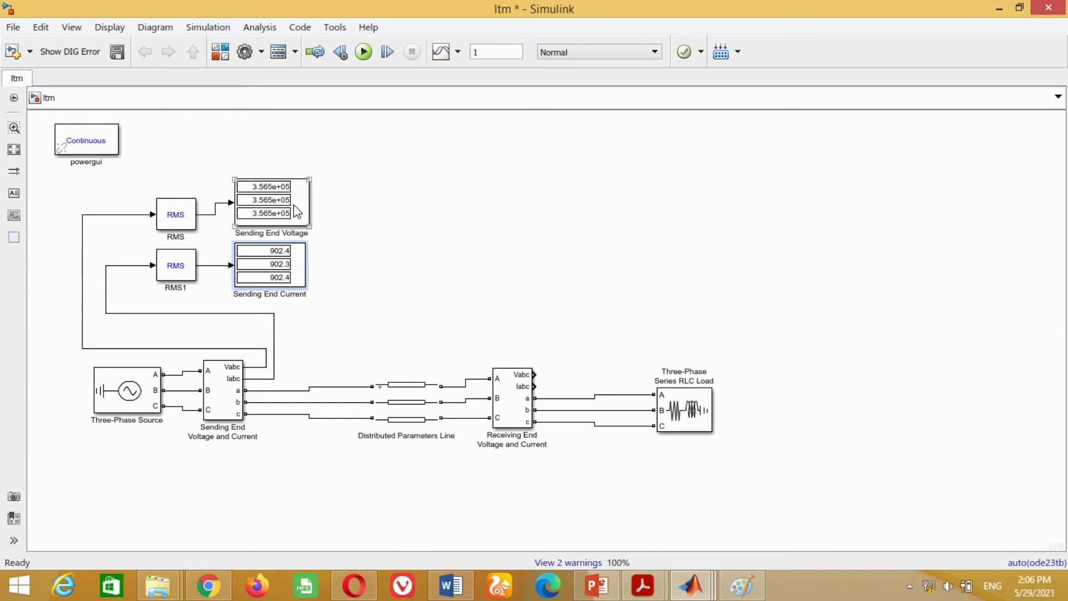
pyautogui.moveTo(178, 218); pyautogui.dragTo(177, 207)
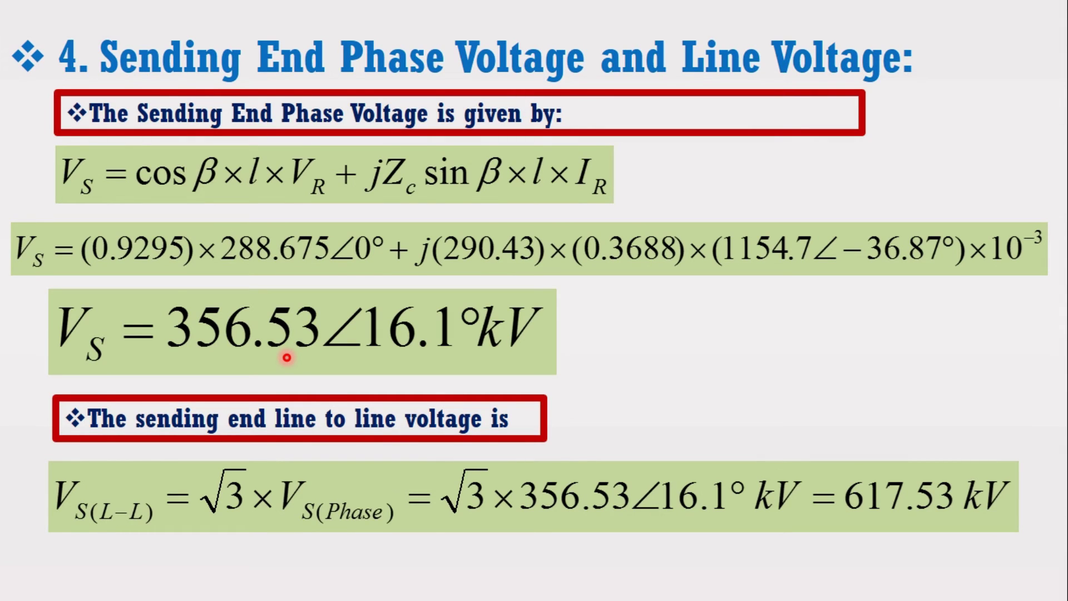
pyautogui.press('Right')
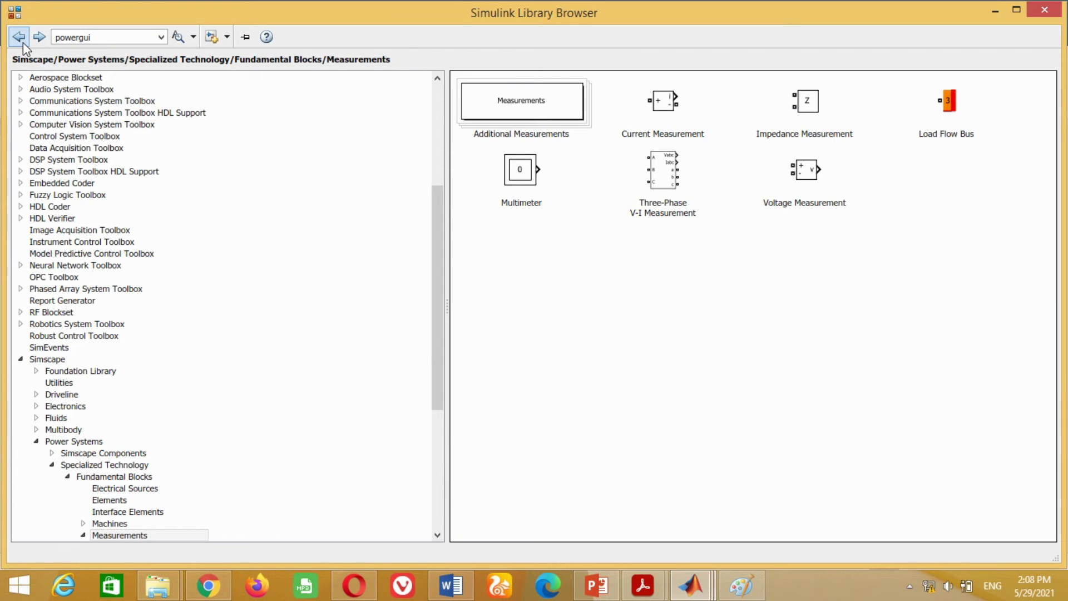
# - Add the Power (3ph, Instantaneous) block from Additional Measurements to the model and place it beside the sending-end displays
pyautogui.doubleClick(518, 112)
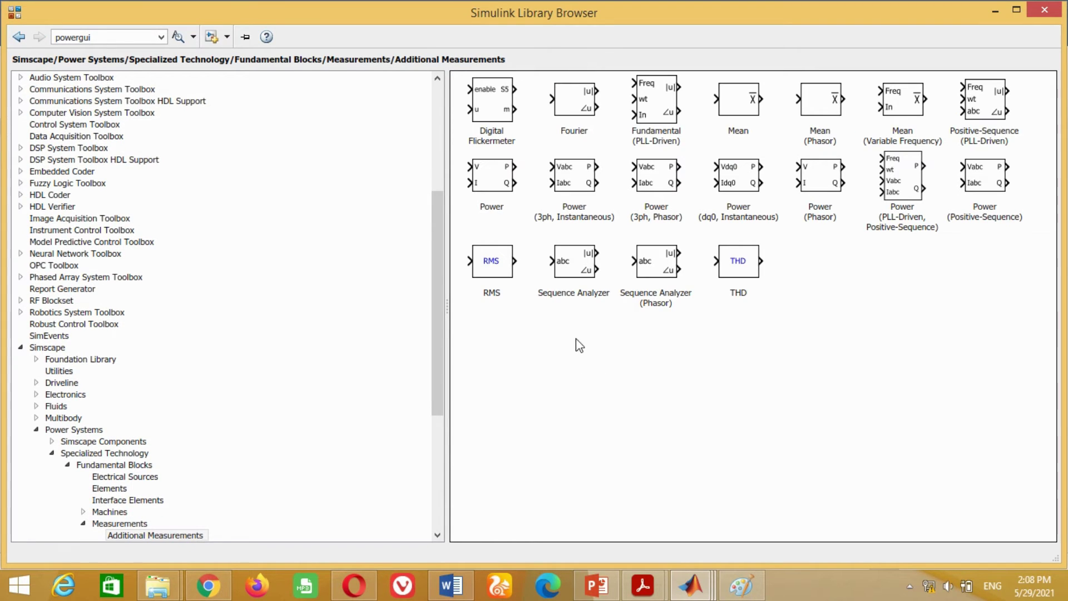
pyautogui.click(573, 179)
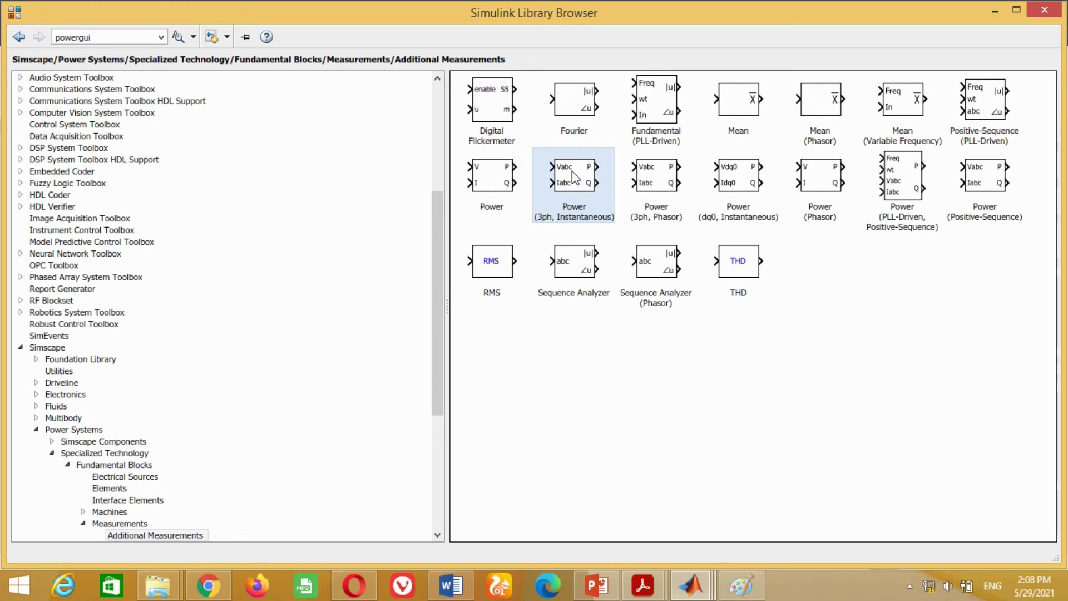
pyautogui.rightClick(574, 176)
pyautogui.click(624, 180)
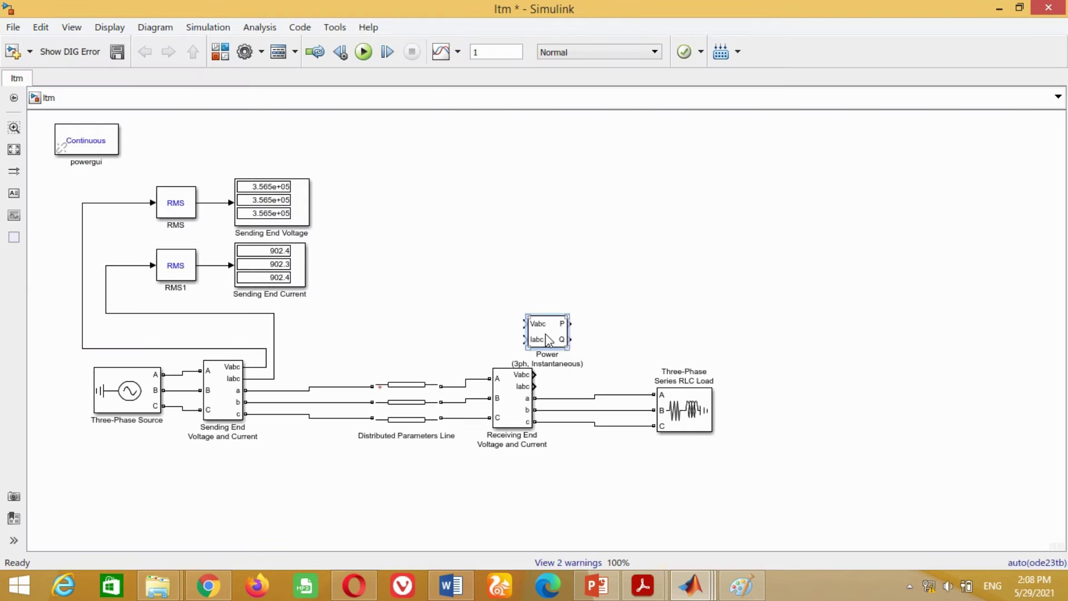
pyautogui.moveTo(547, 338); pyautogui.dragTo(371, 244)
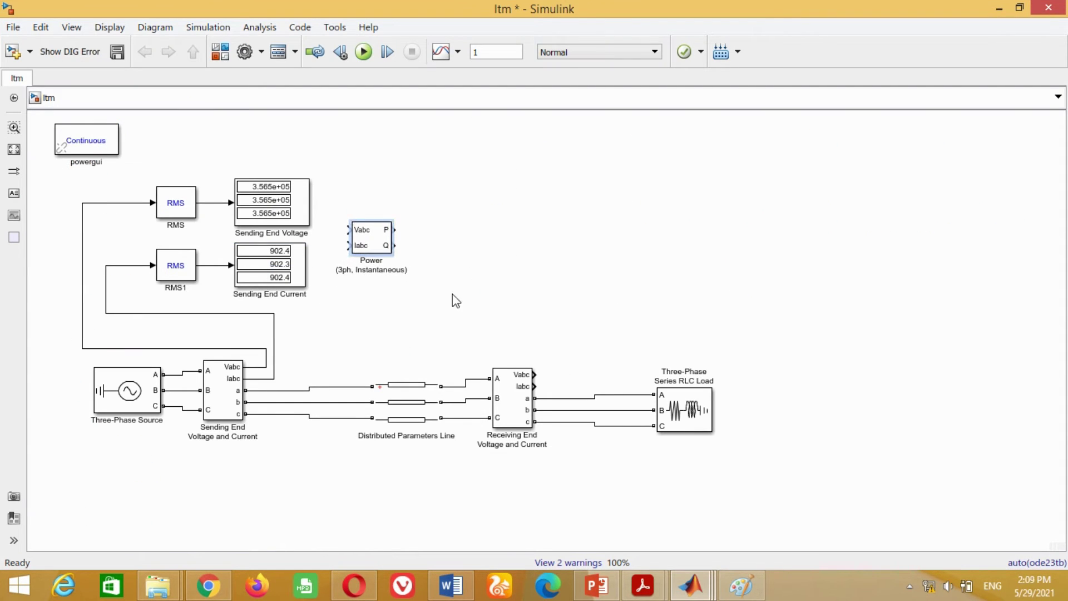
# - Spread out the line model by moving the RLC load, the receiving-end measurement block and the Distributed Parameters Line farther from the source
pyautogui.moveTo(684, 412); pyautogui.dragTo(986, 412)
pyautogui.moveTo(516, 409); pyautogui.dragTo(797, 412)
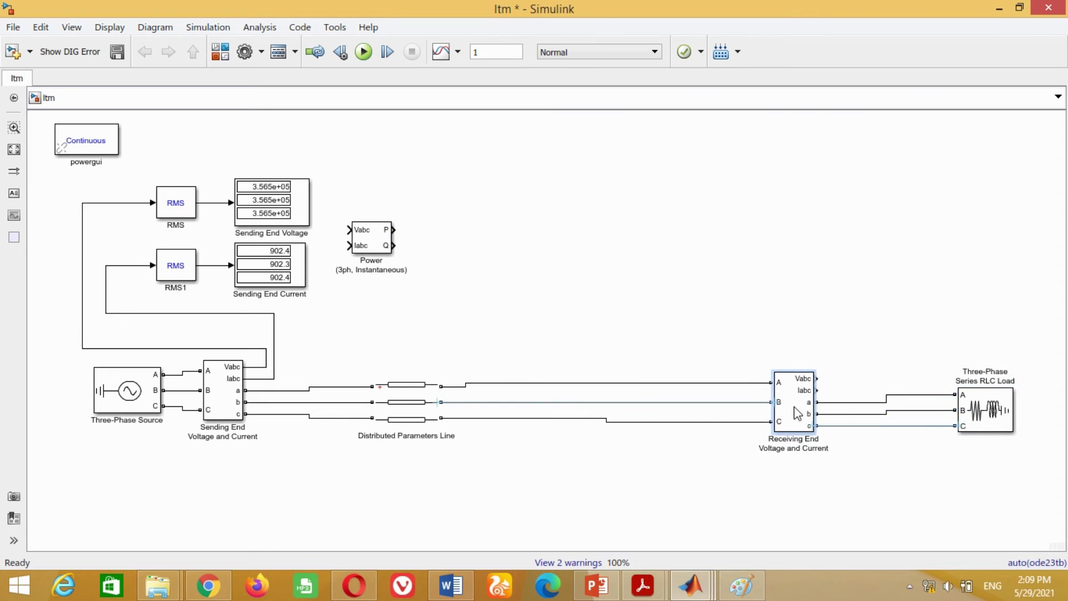
pyautogui.moveTo(406, 402); pyautogui.dragTo(610, 401)
# - Move the Power block just above the sending-end measurement outputs and wire its Vabc and Iabc inputs to the sending-end signals
pyautogui.click(372, 245)
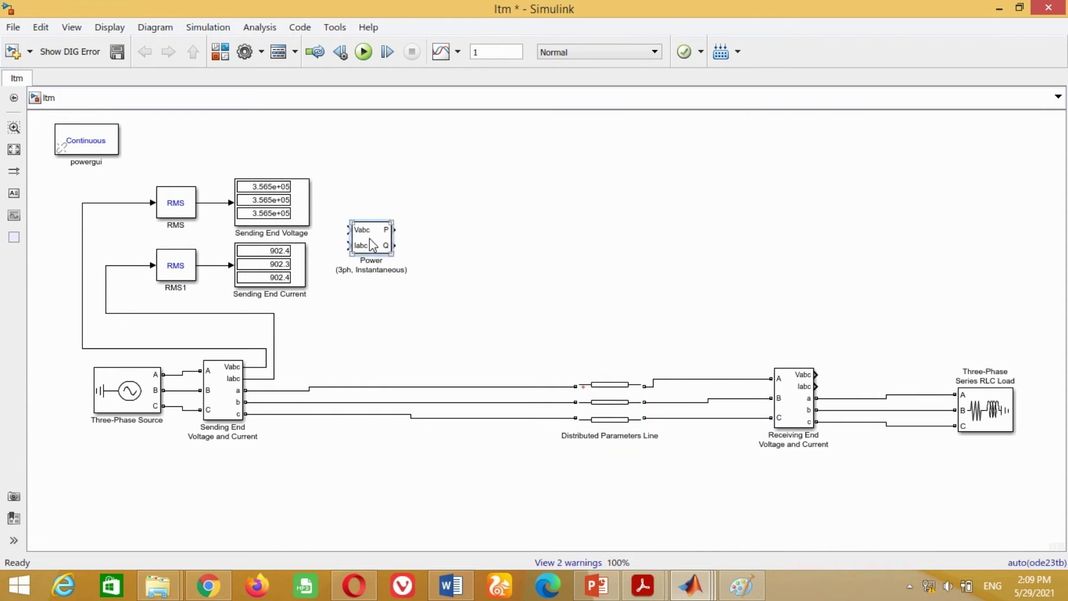
pyautogui.moveTo(372, 244); pyautogui.dragTo(339, 334)
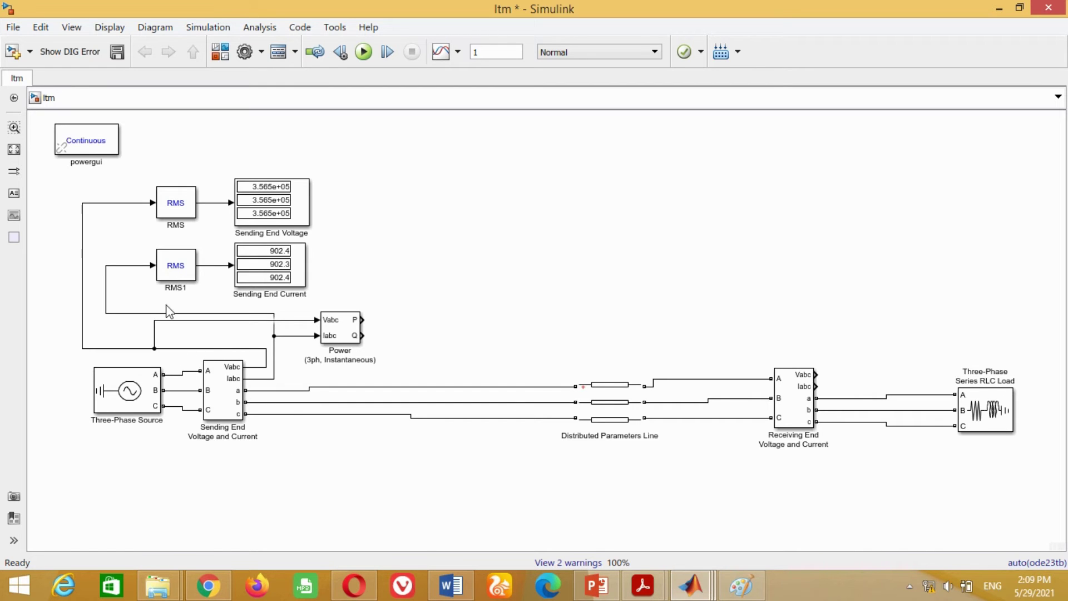
# - Make two copies of the Sending End Voltage display and connect them to the P and Q outputs of the Power block
pyautogui.click(251, 223)
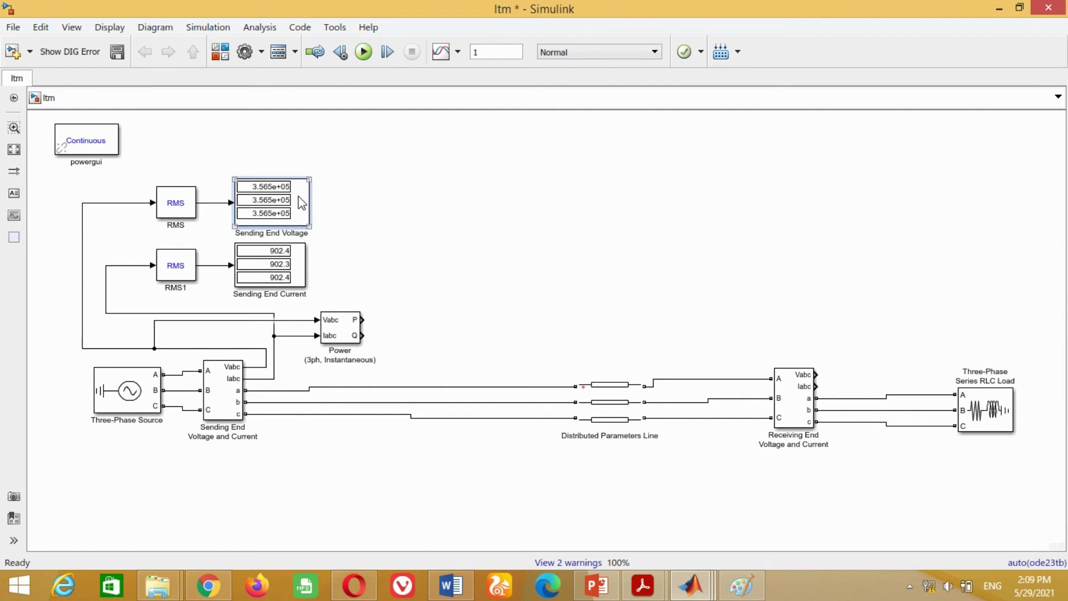
pyautogui.moveTo(302, 201)
pyautogui.mouseDown()
pyautogui.moveTo(449, 278)
pyautogui.moveTo(438, 281)
pyautogui.moveTo(439, 268)
pyautogui.moveTo(369, 305)
pyautogui.moveTo(367, 318)
pyautogui.mouseUp()
pyautogui.moveTo(420, 272)
pyautogui.mouseDown()
pyautogui.moveTo(436, 286)
pyautogui.moveTo(431, 342)
pyautogui.moveTo(432, 256)
pyautogui.mouseUp()
pyautogui.moveTo(412, 336)
pyautogui.mouseDown()
pyautogui.moveTo(362, 334)
pyautogui.moveTo(433, 338)
pyautogui.mouseUp()
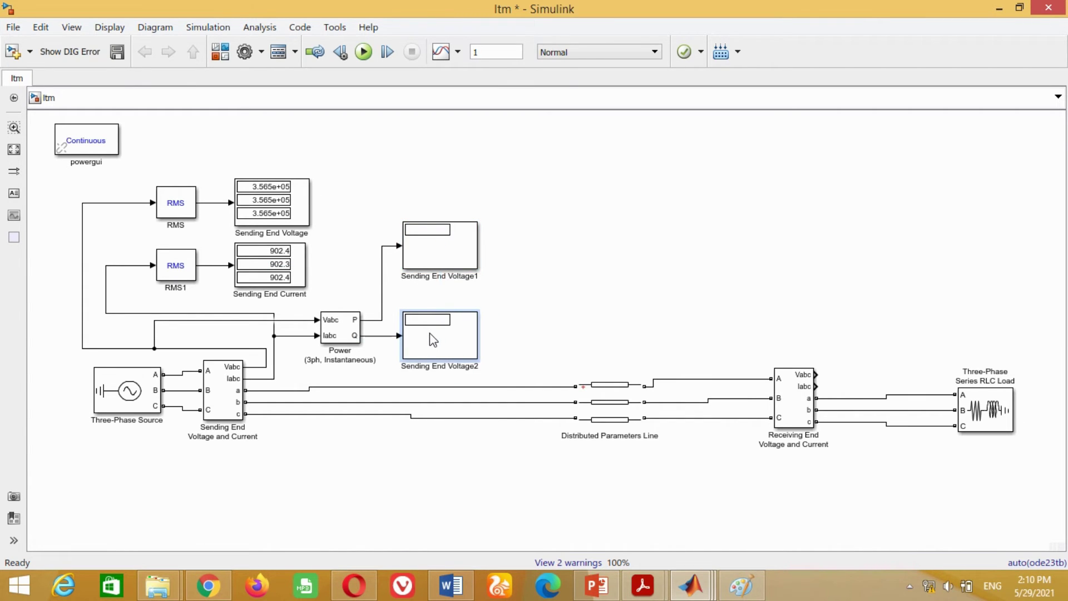
# - Rename the display on the P output Sending End Active Power
pyautogui.click(406, 280)
pyautogui.write('Active Power')
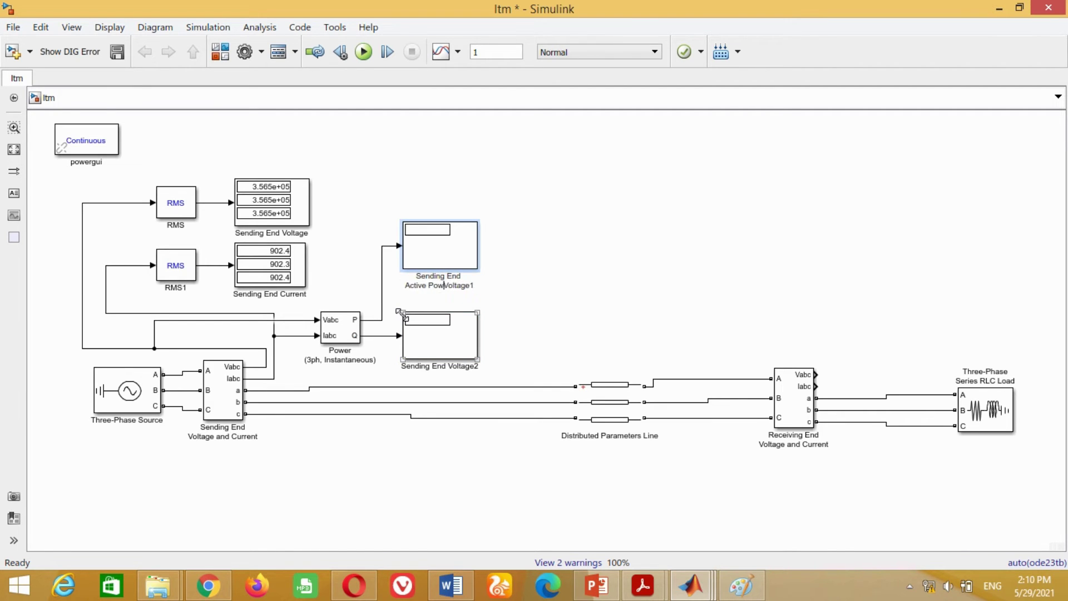
pyautogui.press('Delete')
pyautogui.press('Delete')
pyautogui.press('Delete')
pyautogui.press('Delete')
pyautogui.press('Delete')
pyautogui.press('Delete')
pyautogui.press('Delete')
pyautogui.press('Delete')
# - Rename the display on the Q output Sending End Reactive Power
pyautogui.click(442, 367)
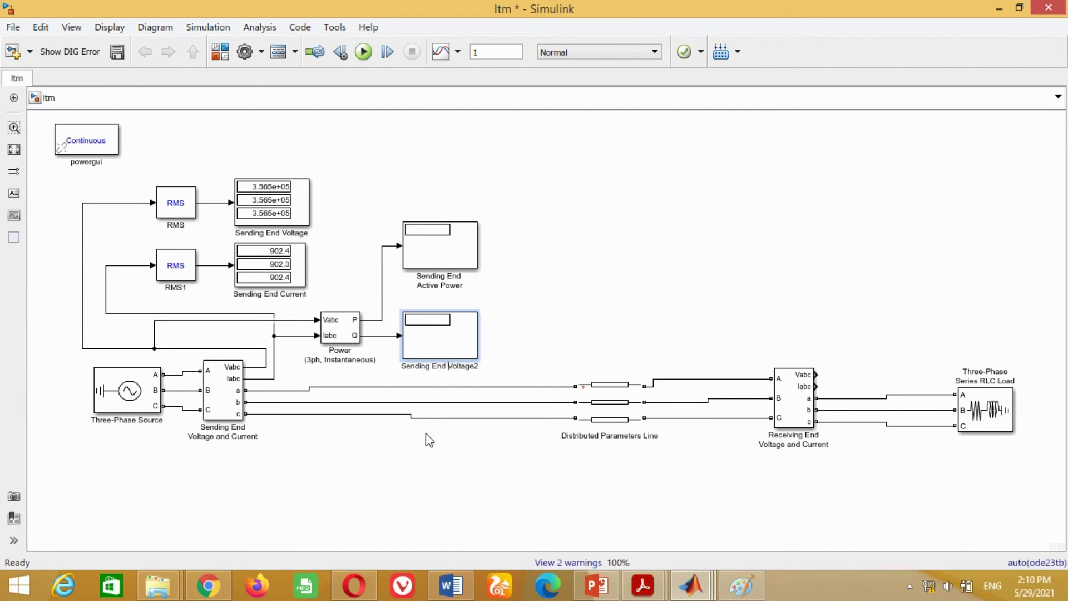
pyautogui.write('Reactive Power')
pyautogui.press('Delete')
pyautogui.press('Delete')
pyautogui.press('Delete')
pyautogui.press('Delete')
pyautogui.press('Delete')
pyautogui.press('Delete')
pyautogui.press('Delete')
pyautogui.press('Delete')
pyautogui.click(429, 440)
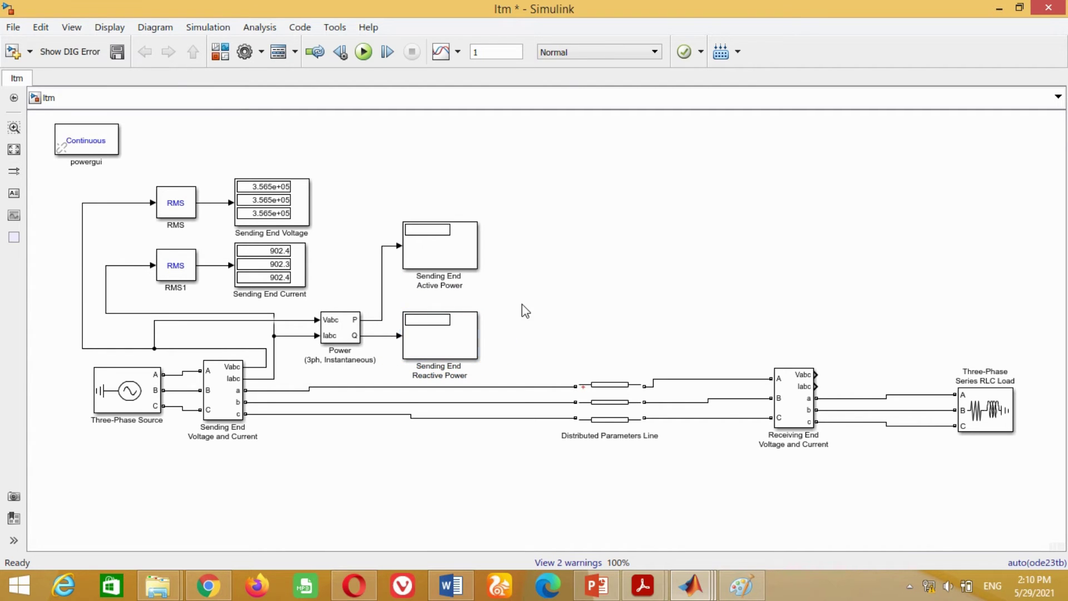
# - Run the simulation and check the sending-end active and reactive power displays
pyautogui.click(363, 51)
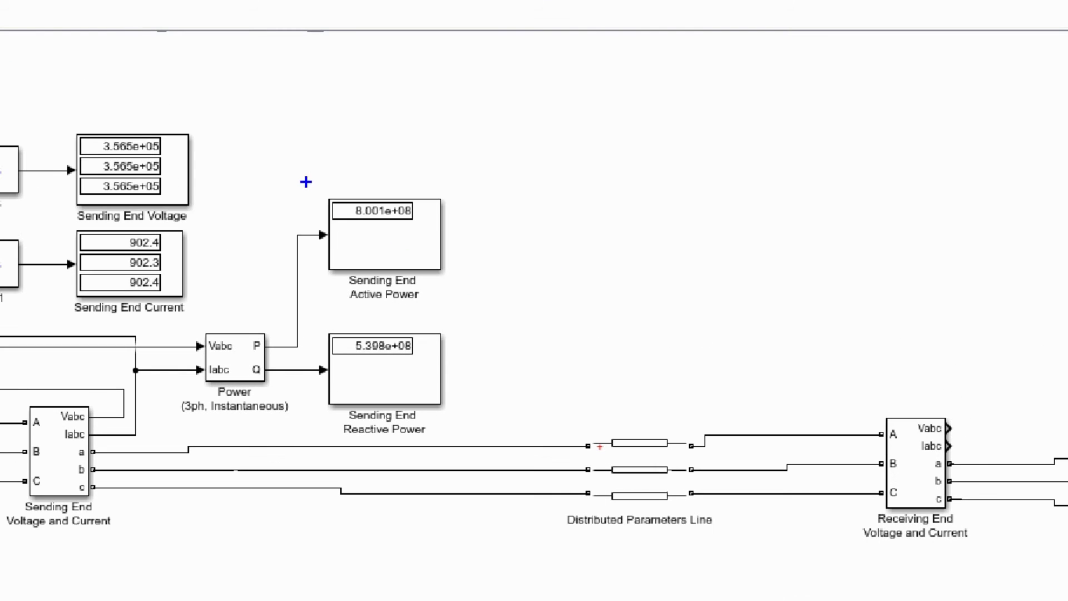
pyautogui.moveTo(305, 182); pyautogui.dragTo(477, 318)
pyautogui.moveTo(306, 325); pyautogui.dragTo(476, 444)
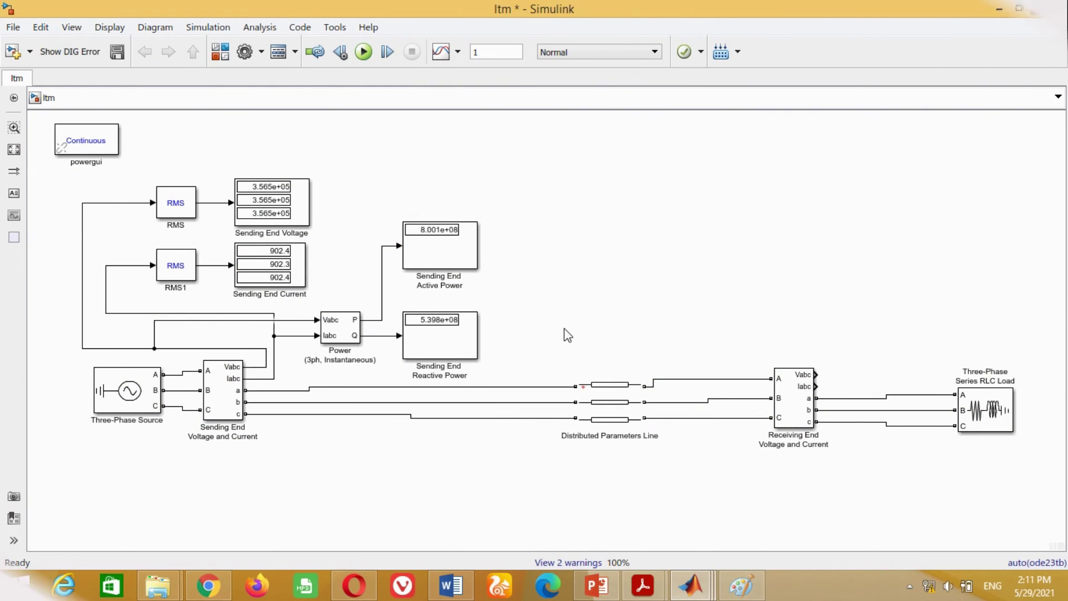
# - Add a Product block and a Gain block from the Math Operations library to the model
pyautogui.click(71, 172)
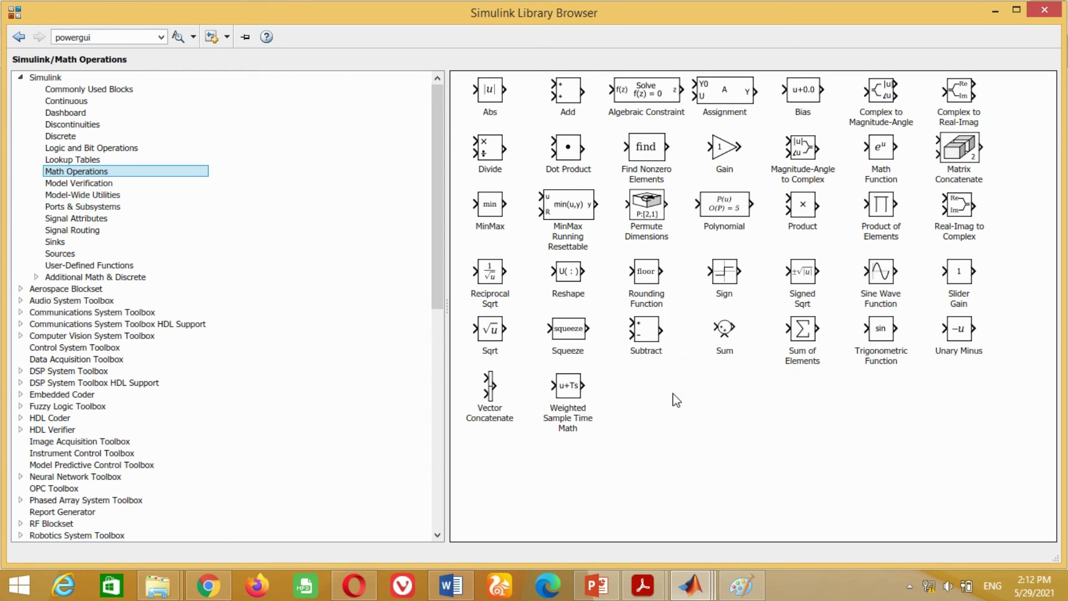
pyautogui.click(802, 214)
pyautogui.rightClick(803, 214)
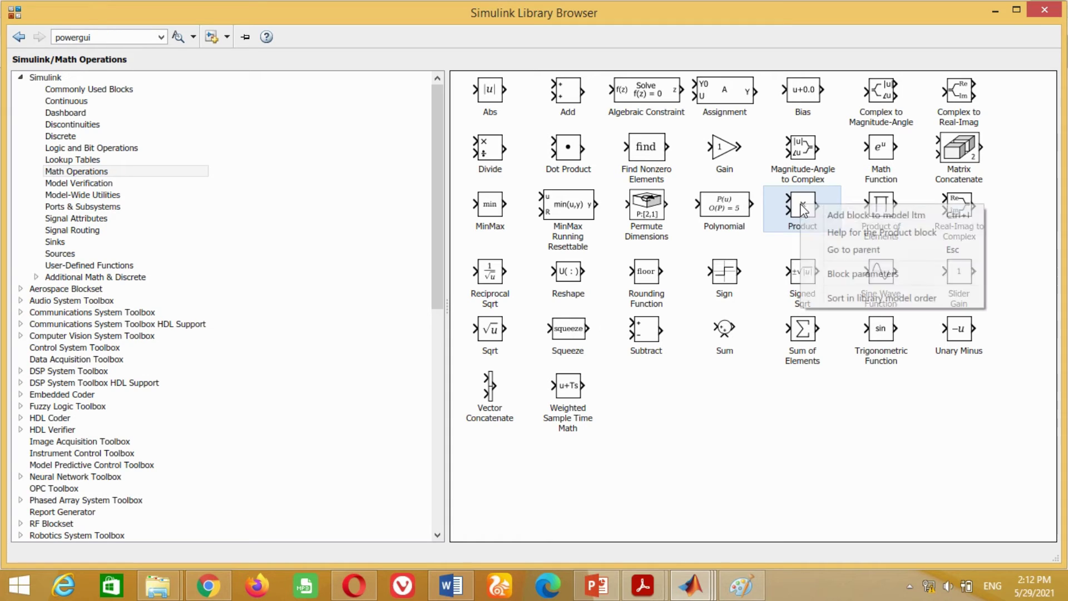
pyautogui.click(826, 216)
pyautogui.click(722, 150)
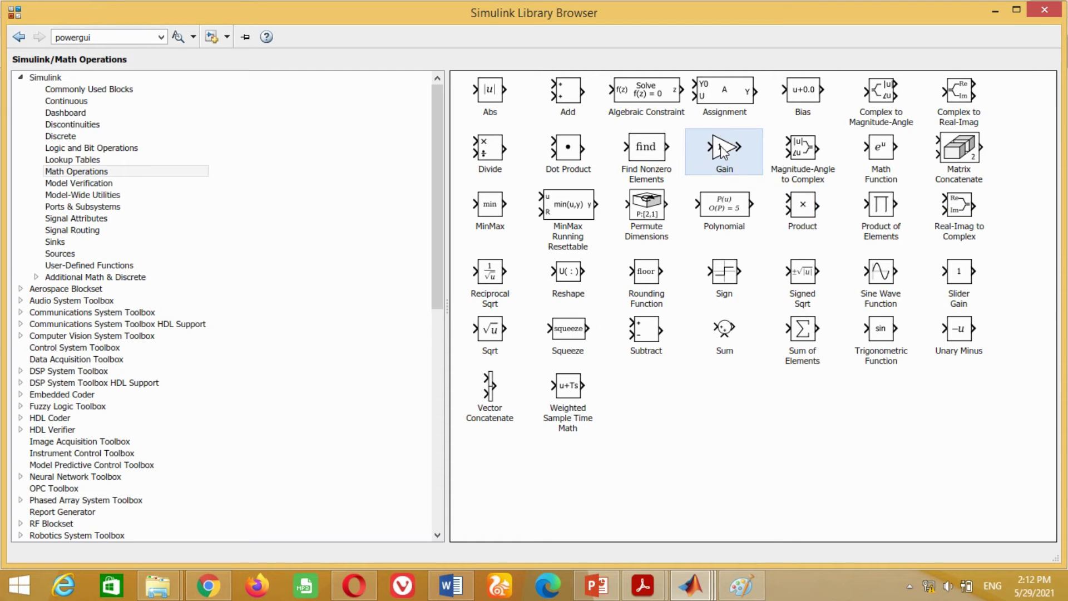
pyautogui.rightClick(720, 148)
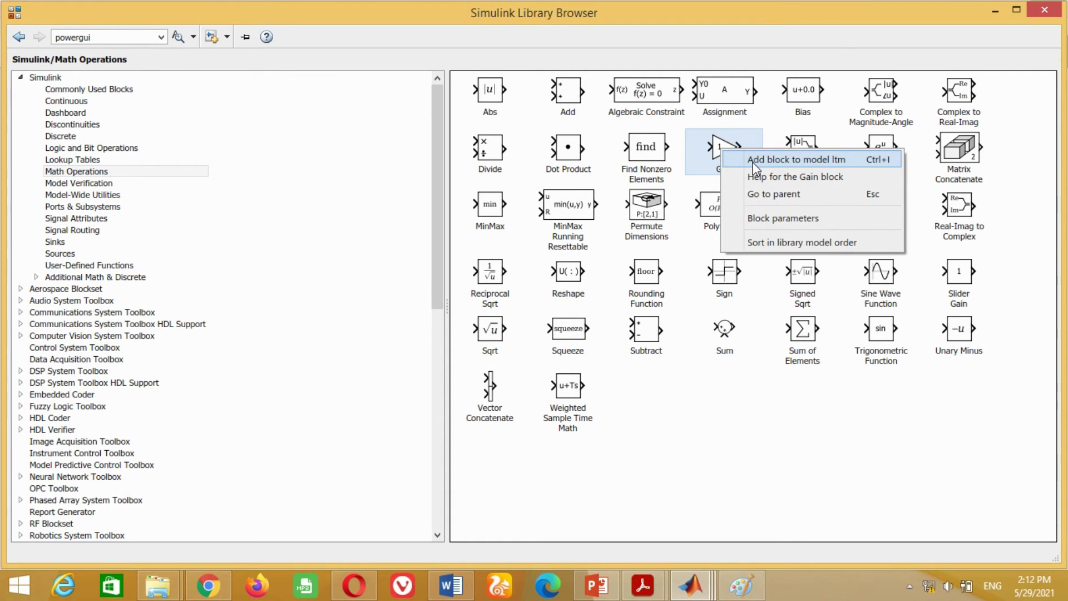
pyautogui.click(753, 162)
# - Place the Product block beside the sending-end displays, and shift the active power display down and the voltage display up to make room
pyautogui.moveTo(548, 330); pyautogui.dragTo(360, 204)
pyautogui.moveTo(441, 245); pyautogui.dragTo(453, 270)
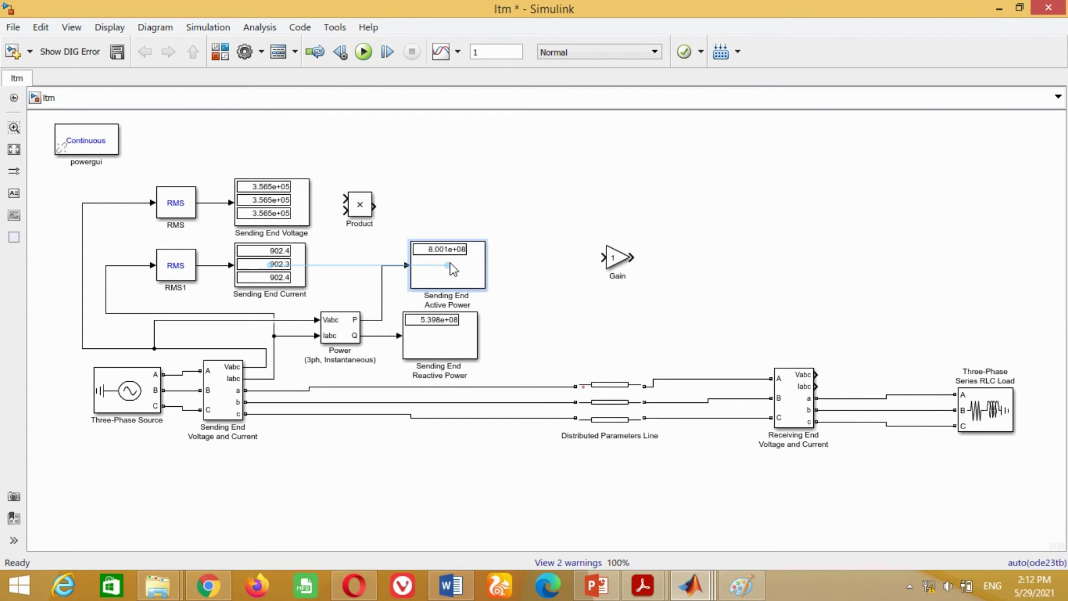
pyautogui.moveTo(293, 214); pyautogui.dragTo(293, 179)
pyautogui.click(296, 259)
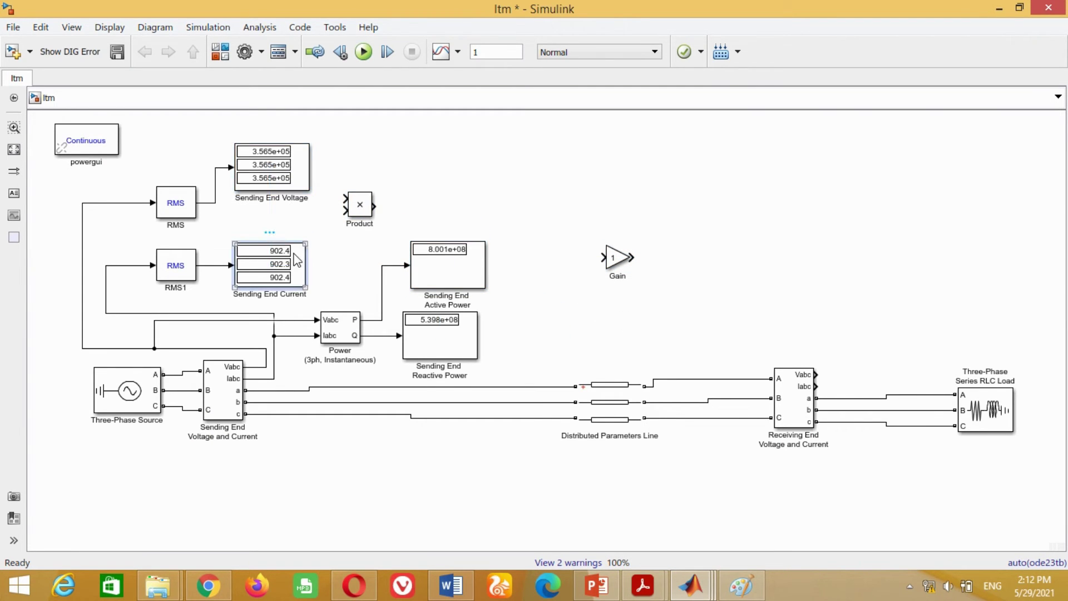
# - Connect the Product block's inputs to the voltage and current RMS outputs, raising the Sending End Voltage display clear of the wires
pyautogui.moveTo(359, 207); pyautogui.dragTo(210, 203)
pyautogui.click(303, 175)
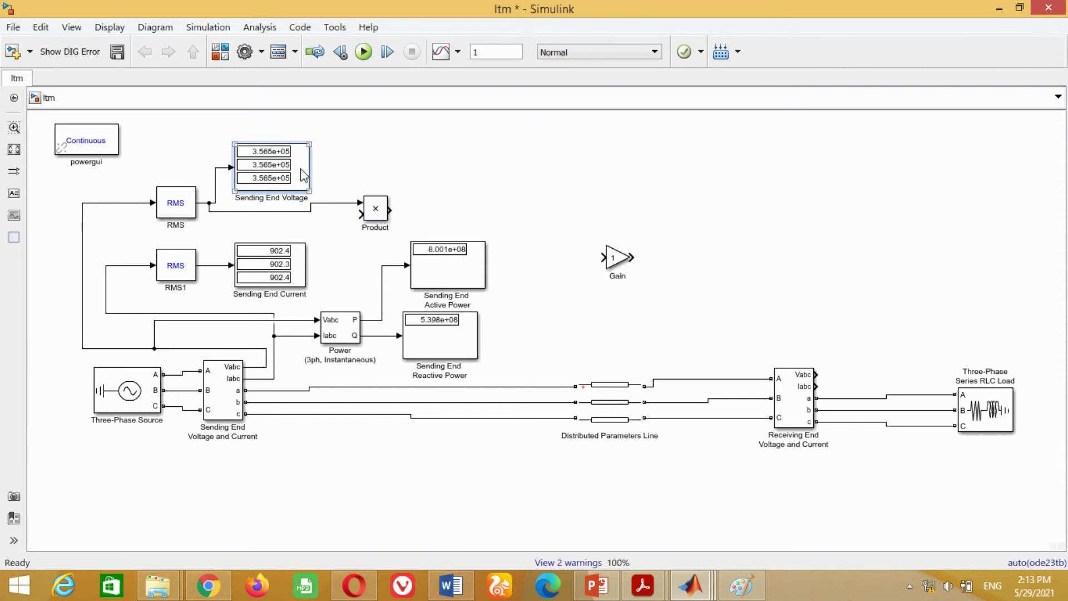
pyautogui.moveTo(303, 175); pyautogui.dragTo(303, 155)
pyautogui.moveTo(361, 214); pyautogui.dragTo(213, 266)
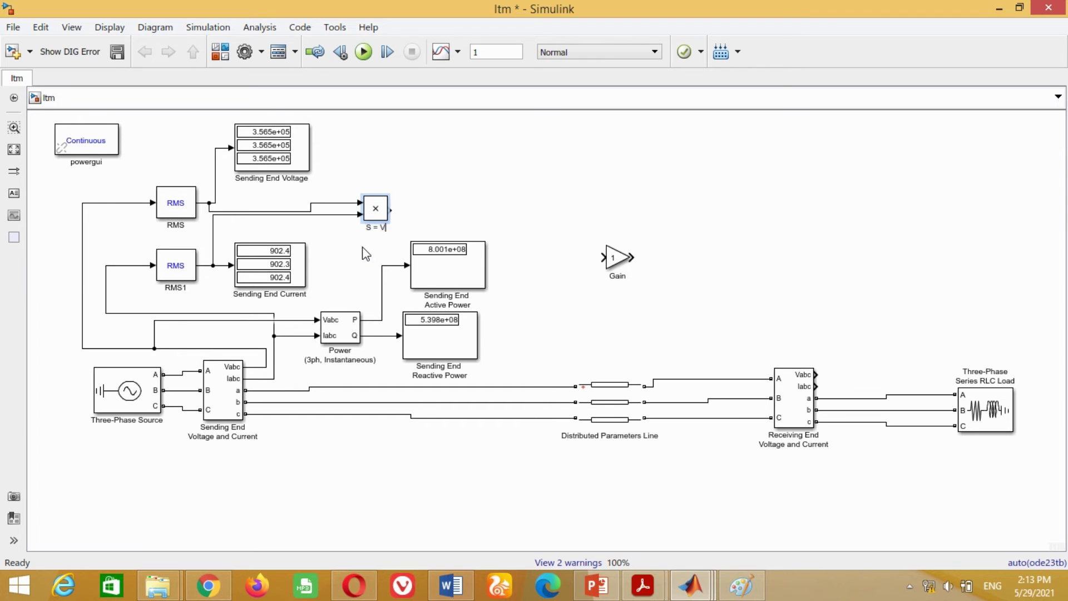
# - Rename the Product block S = VI and connect its output to the Gain block placed beside it
pyautogui.click(418, 212)
pyautogui.moveTo(607, 257); pyautogui.dragTo(410, 216)
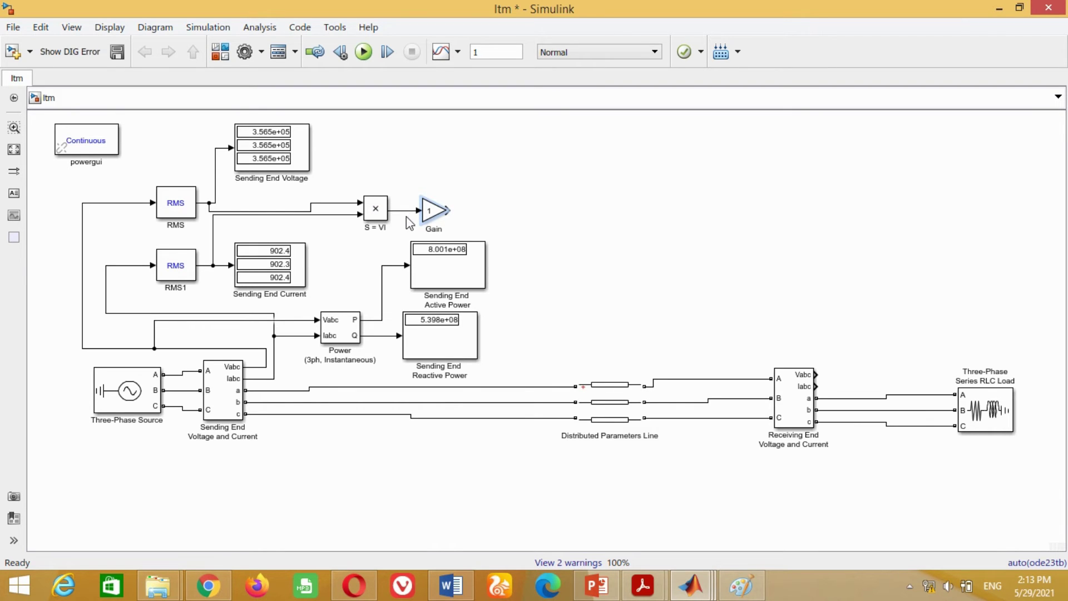
# - Set the Gain block's gain to 3
pyautogui.click(431, 216)
pyautogui.doubleClick(433, 214)
pyautogui.write('3')
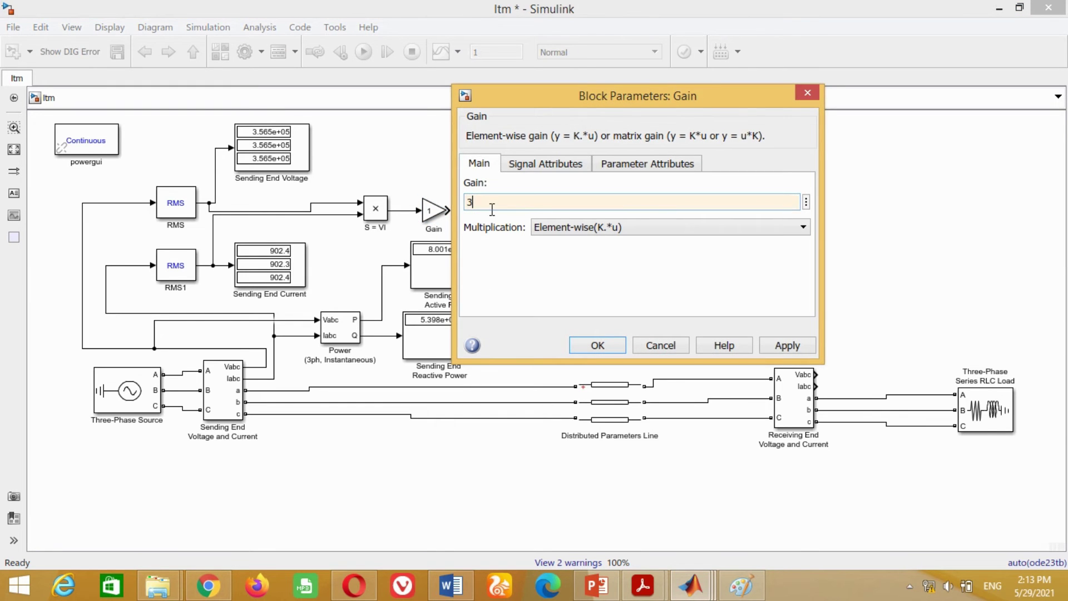
pyautogui.click(779, 342)
pyautogui.click(597, 345)
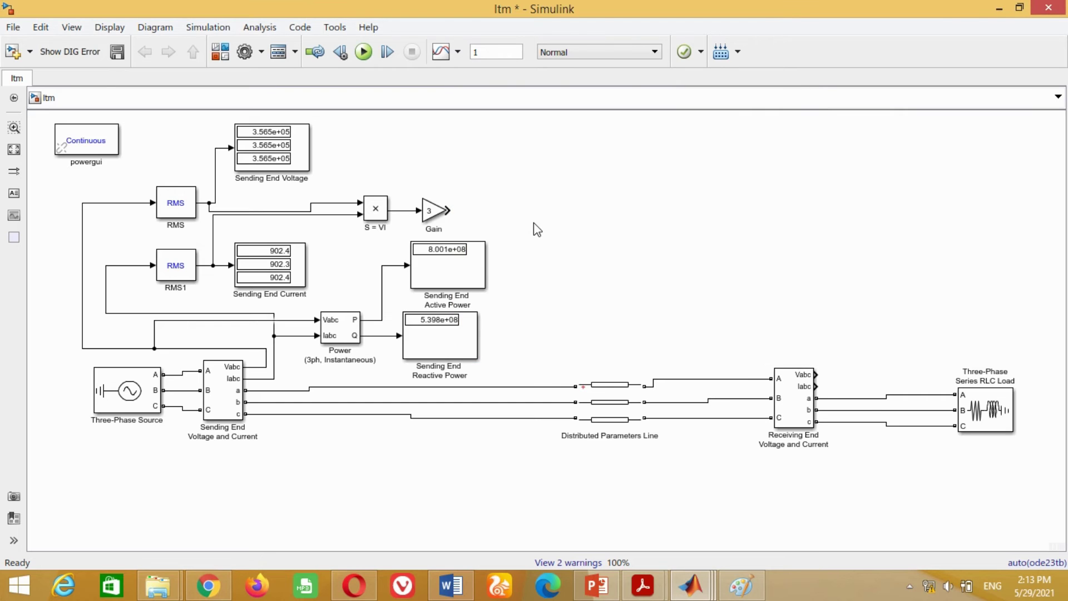
# - Copy the active power display to the Gain block's output and rename the copy Sending End Apprent Power
pyautogui.click(460, 283)
pyautogui.moveTo(460, 279); pyautogui.dragTo(448, 211)
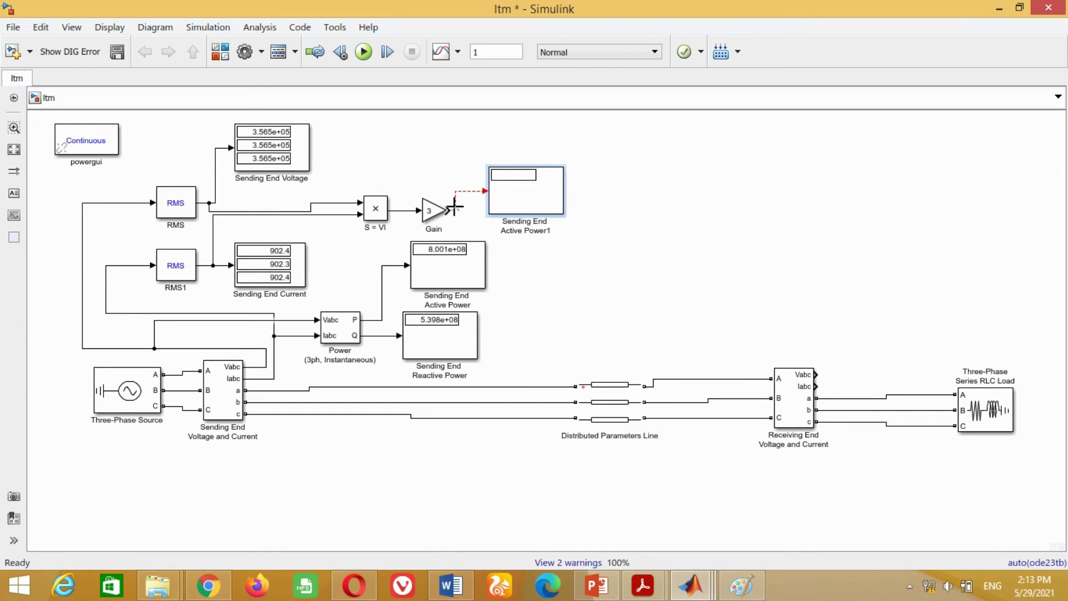
pyautogui.click(510, 222)
pyautogui.press('BackSpace')
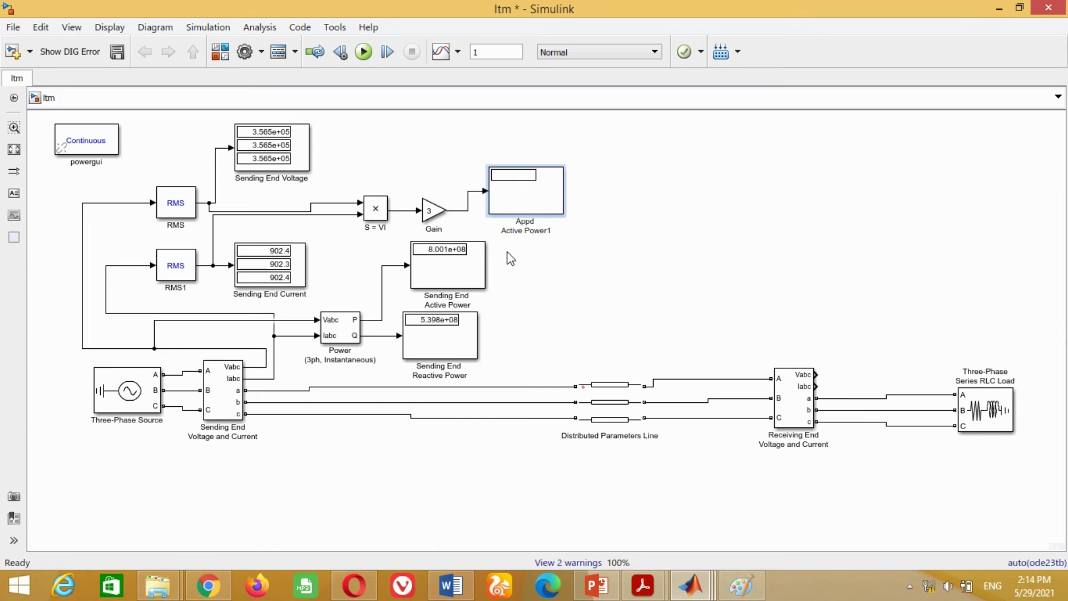
pyautogui.write('Sending Endd')
pyautogui.press('Return')
pyautogui.write('Ad')
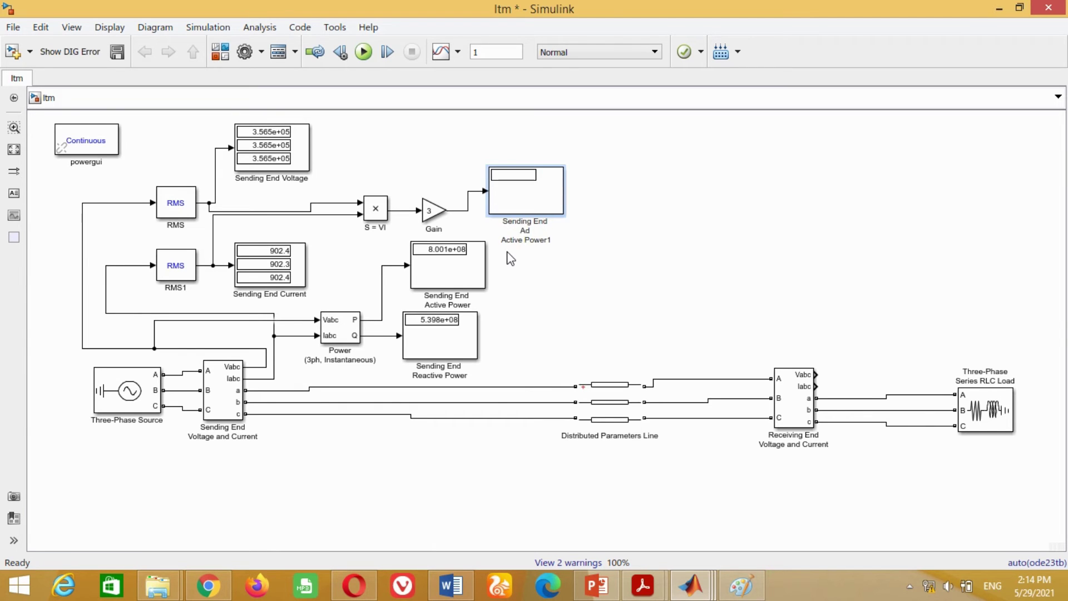
pyautogui.write(' Power')
pyautogui.press('Delete')
pyautogui.press('Delete')
pyautogui.press('Delete')
pyautogui.press('Delete')
pyautogui.press('Delete')
pyautogui.press('Delete')
pyautogui.press('Delete')
pyautogui.press('Delete')
pyautogui.press('Delete')
pyautogui.press('Delete')
pyautogui.press('Delete')
pyautogui.press('Delete')
pyautogui.press('Delete')
pyautogui.press('Delete')
pyautogui.press('Delete')
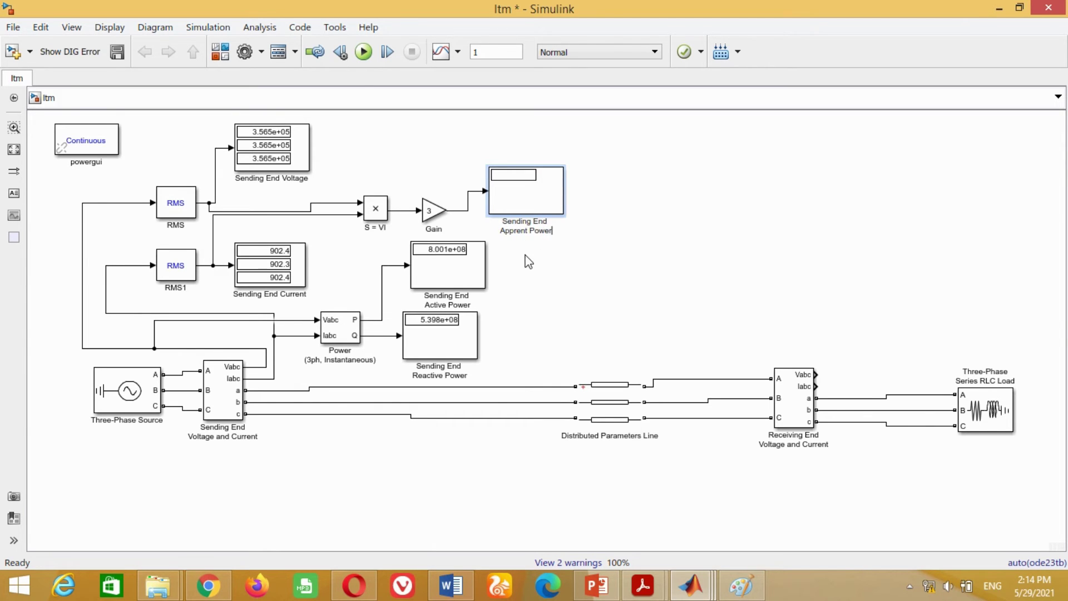
pyautogui.click(526, 259)
# - Run the simulation and examine the sending-end apparent power display
pyautogui.click(366, 55)
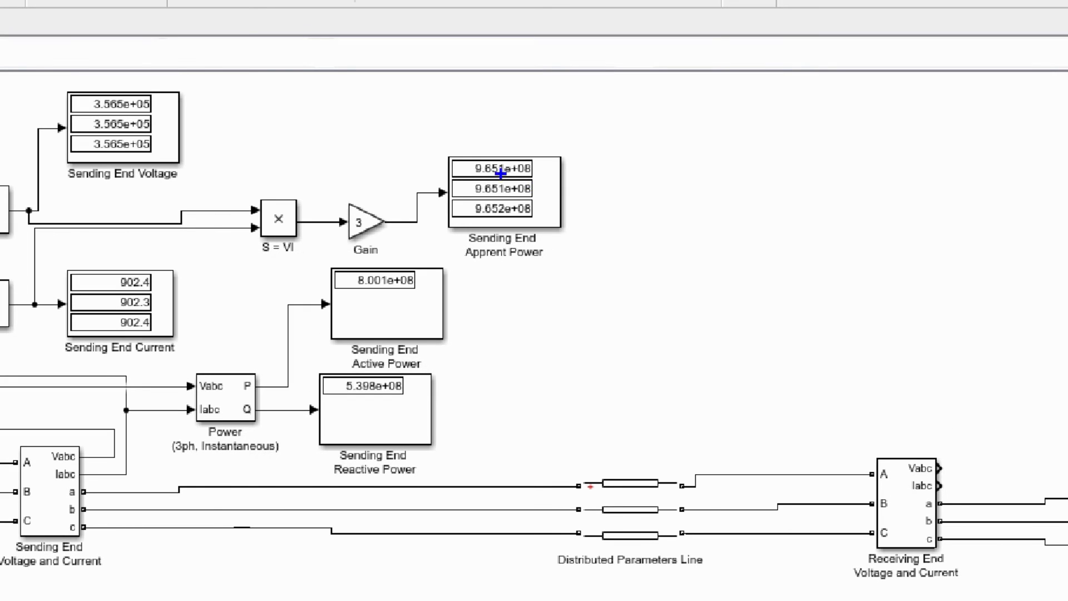
pyautogui.moveTo(432, 148); pyautogui.dragTo(493, 203)
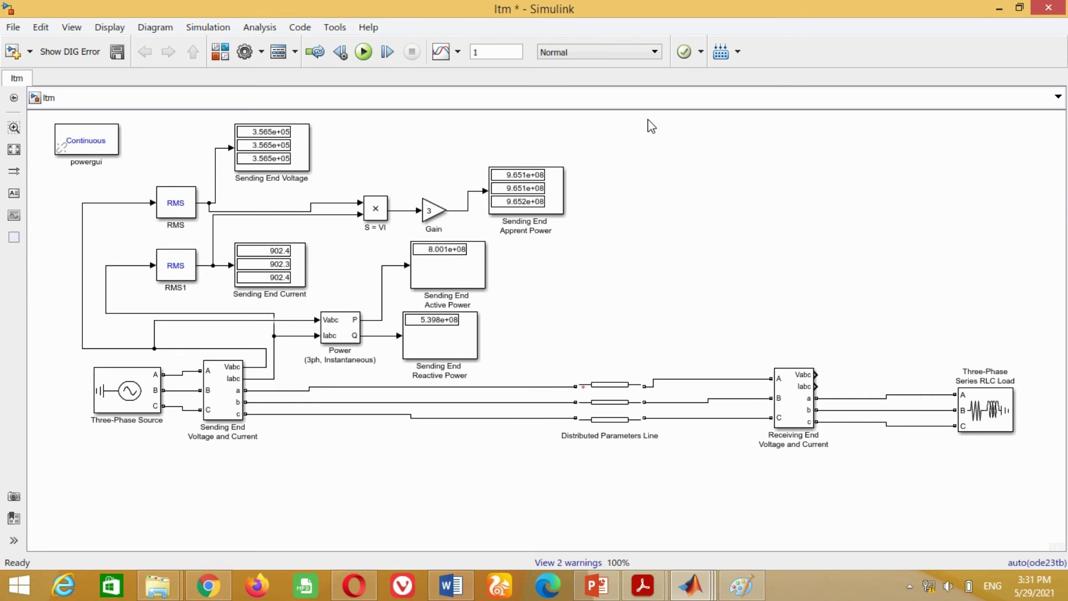
# - Duplicate the sending-end RMS, power, product, gain and display blocks with their wiring, and move the copy above the receiving end
pyautogui.moveTo(648, 119); pyautogui.dragTo(179, 350)
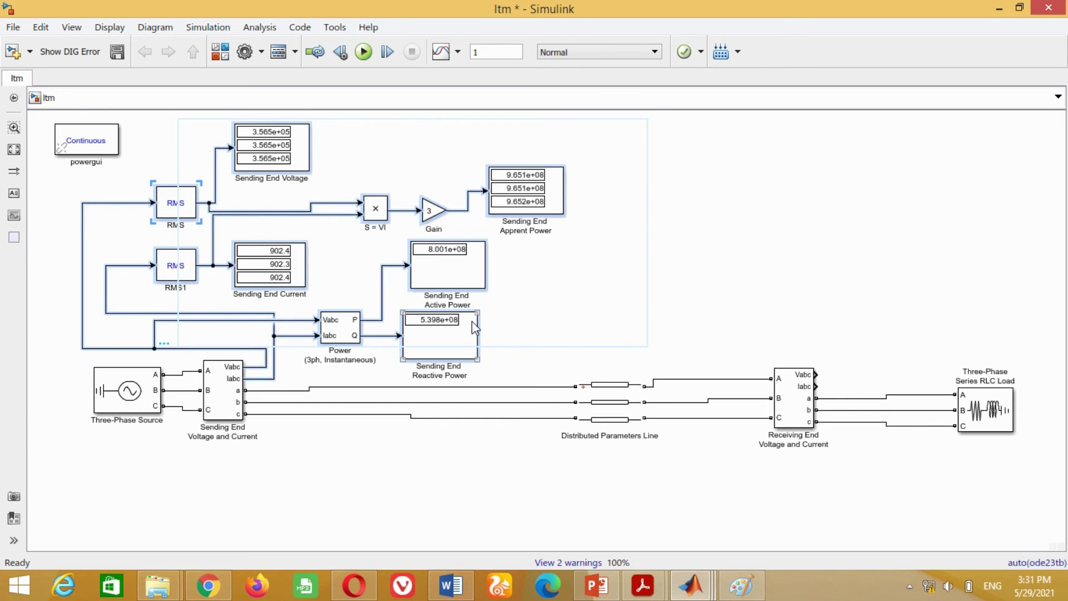
pyautogui.hotkey('ctrl', 'c')
pyautogui.hotkey('ctrl', 'v')
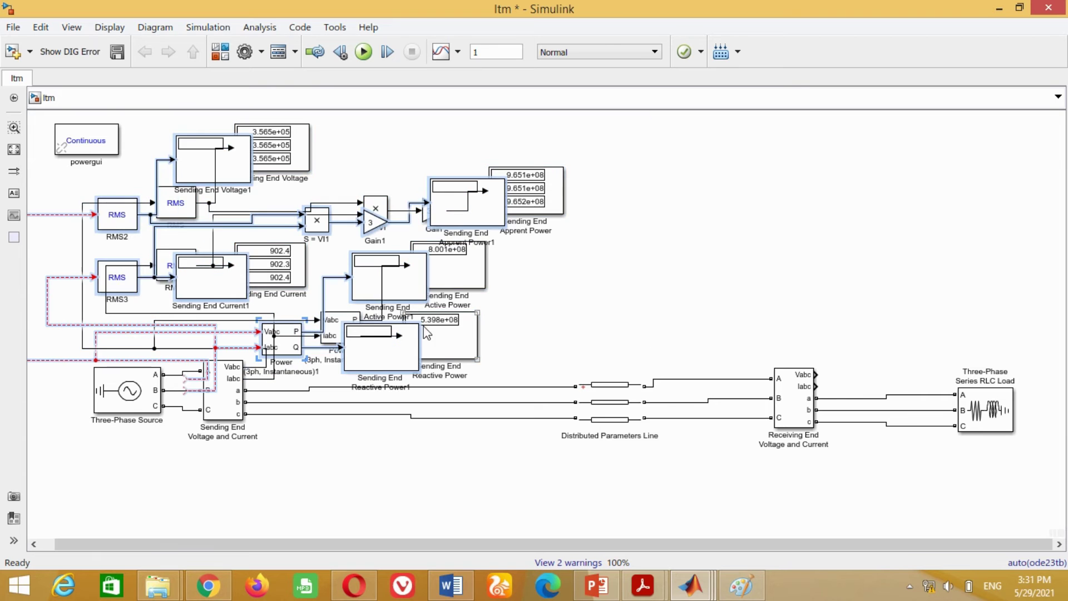
pyautogui.moveTo(572, 355); pyautogui.dragTo(996, 319)
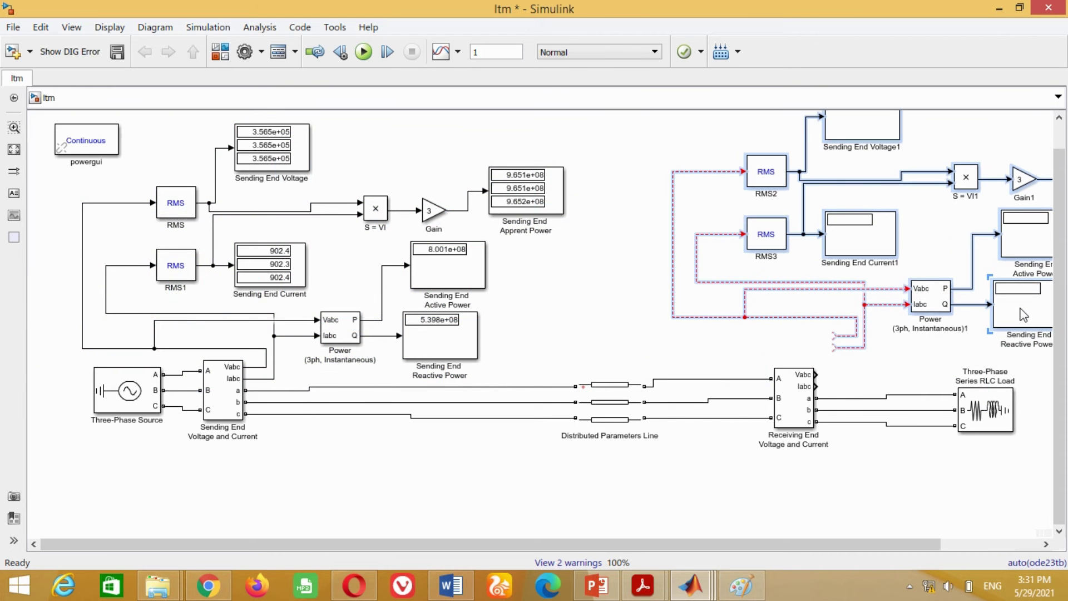
pyautogui.moveTo(797, 549); pyautogui.dragTo(957, 542)
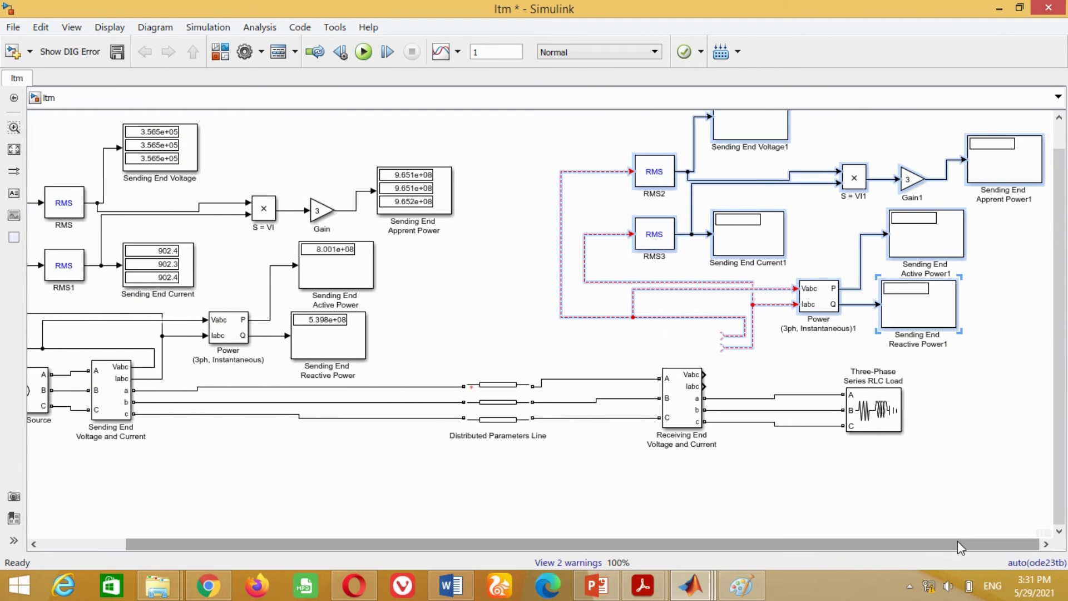
# - Attach the copied group's loose wires to the receiving-end measurement block's Vabc and Iabc outputs, and reroute the voltage wire above that block
pyautogui.moveTo(918, 306); pyautogui.dragTo(892, 341)
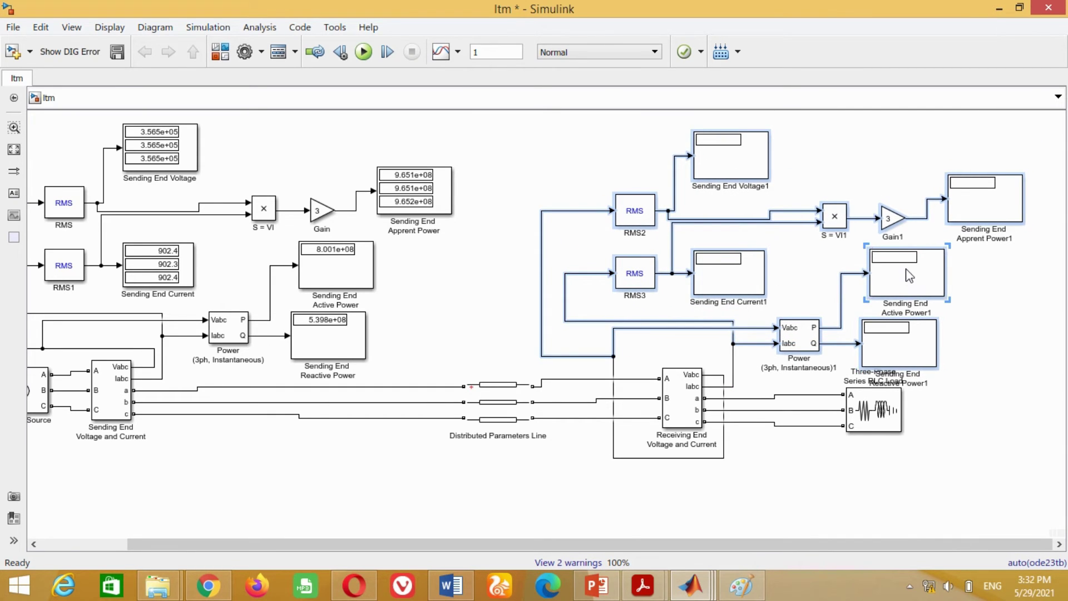
pyautogui.moveTo(906, 273); pyautogui.dragTo(904, 242)
pyautogui.click(623, 465)
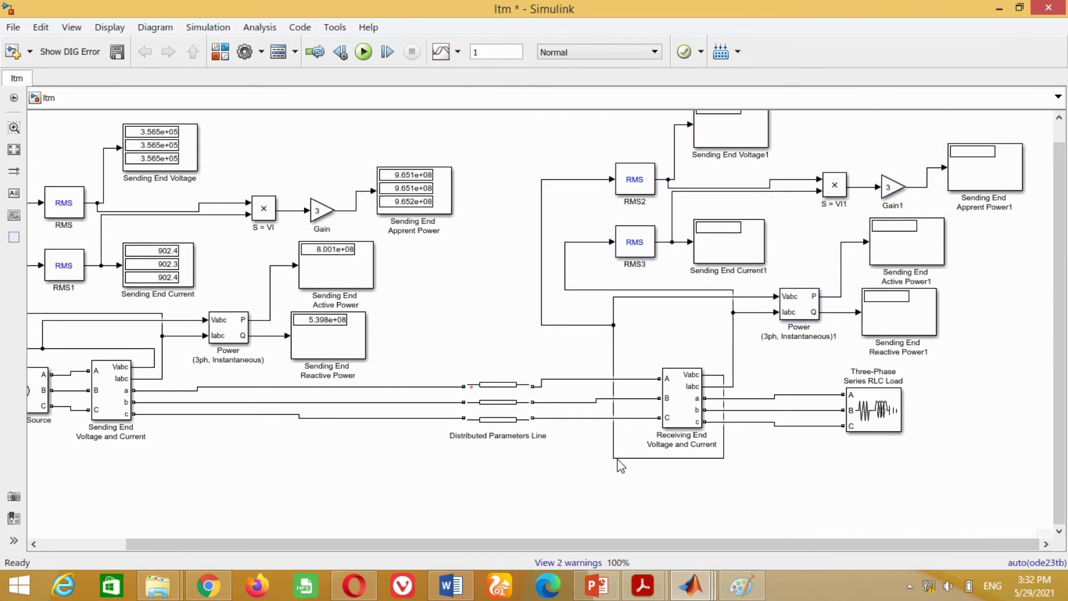
pyautogui.moveTo(623, 458); pyautogui.dragTo(654, 340)
# - Rename the copied voltage and current displays Receving End Voltage and Receving End Current
pyautogui.scroll(1, 666, 360)
pyautogui.doubleClick(704, 175)
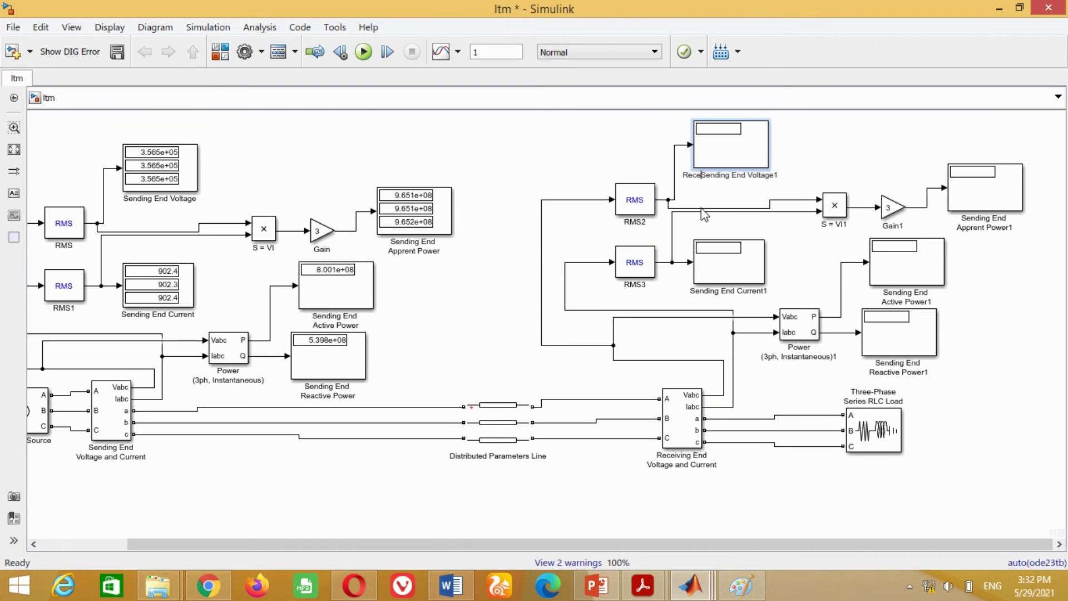
pyautogui.write('Receving')
pyautogui.press('Delete')
pyautogui.click(691, 290)
pyautogui.write('Receving')
pyautogui.press('Delete')
pyautogui.press('Delete')
pyautogui.press('Delete')
pyautogui.press('Delete')
pyautogui.press('Delete')
pyautogui.press('Delete')
pyautogui.press('Delete')
pyautogui.press('Delete')
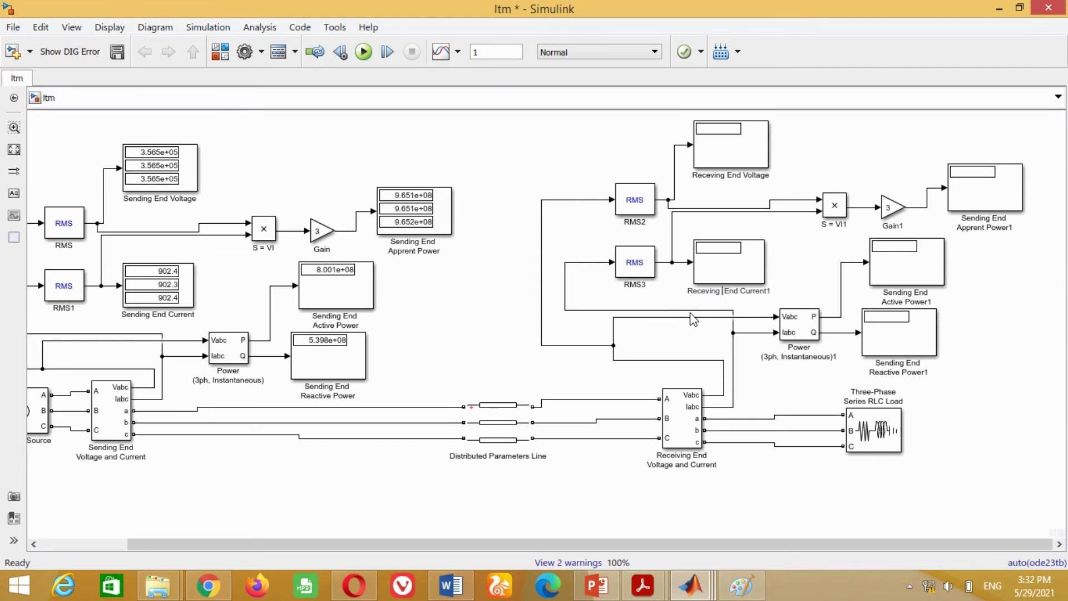
pyautogui.press('End')
pyautogui.press('BackSpace')
# - Rename the copied active and reactive power displays Receiving End Active Power and Receiving End Reactive Power
pyautogui.click(881, 371)
pyautogui.doubleClick(891, 293)
pyautogui.write('Receiving')
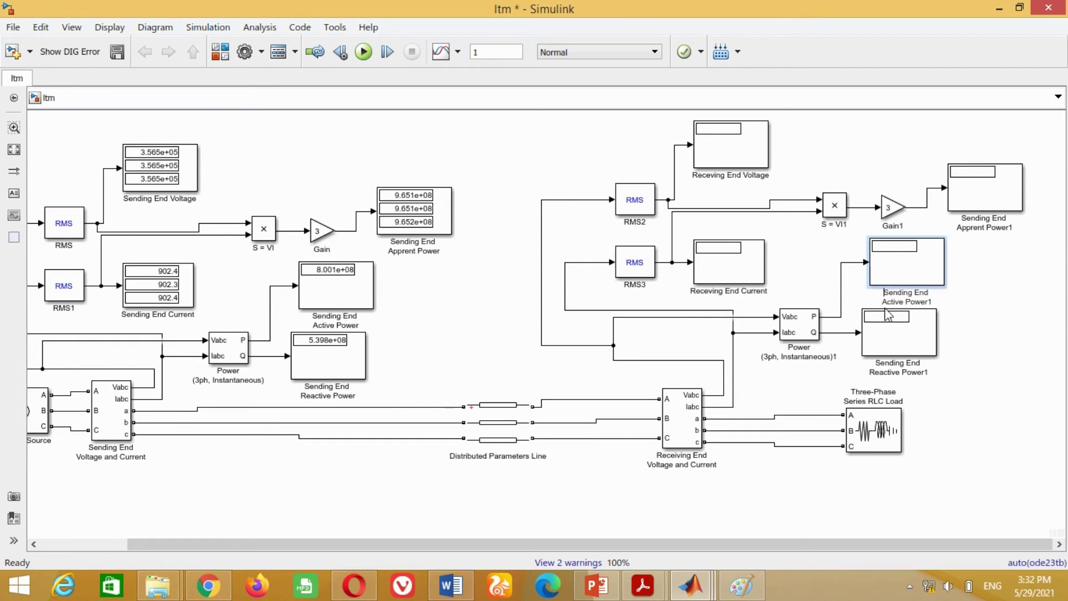
pyautogui.press('Delete')
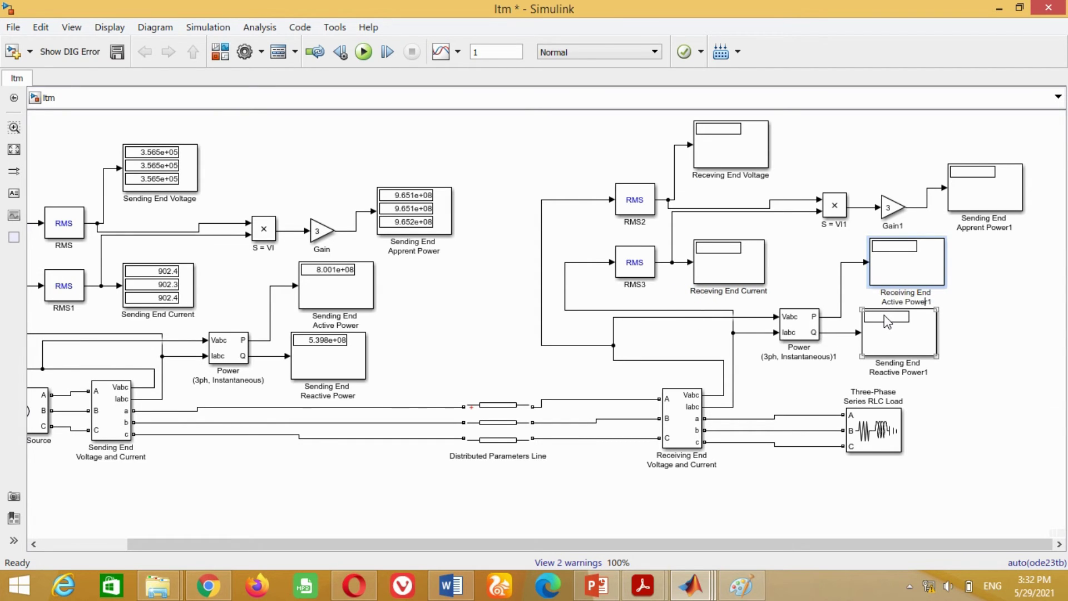
pyautogui.press('End')
pyautogui.press('BackSpace')
pyautogui.click(876, 362)
pyautogui.write('Recev')
pyautogui.write('ing')
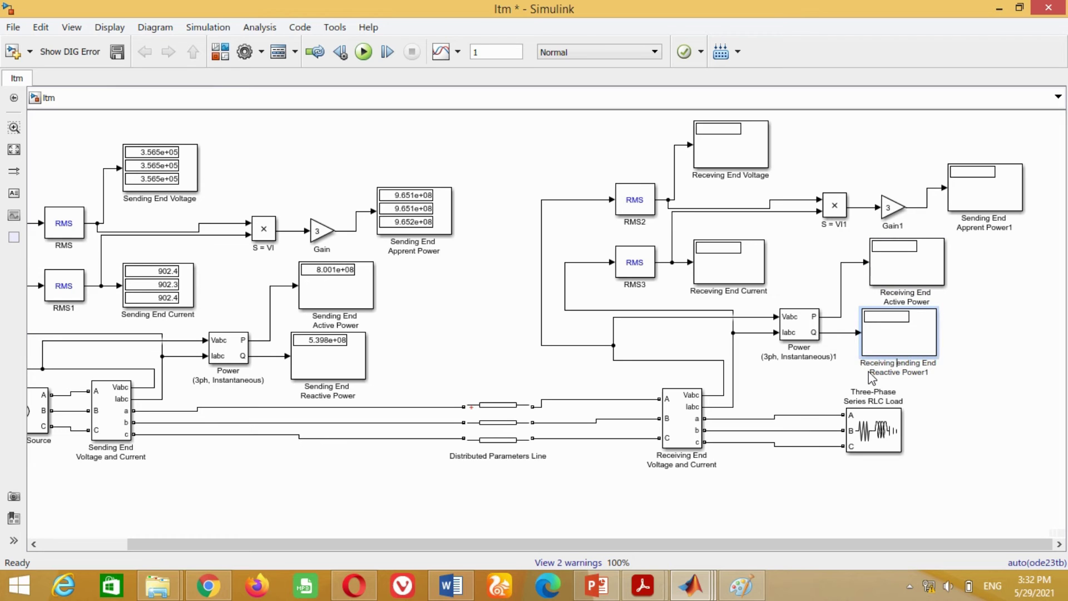
pyautogui.press('Delete')
pyautogui.press('Delete')
pyautogui.press('Delete')
pyautogui.press('Delete')
pyautogui.press('Delete')
pyautogui.press('Delete')
pyautogui.press('Delete')
pyautogui.press('Delete')
pyautogui.press('End')
pyautogui.press('BackSpace')
# - Rename the copied apparent power display Receiving End Apprent Power
pyautogui.click(958, 218)
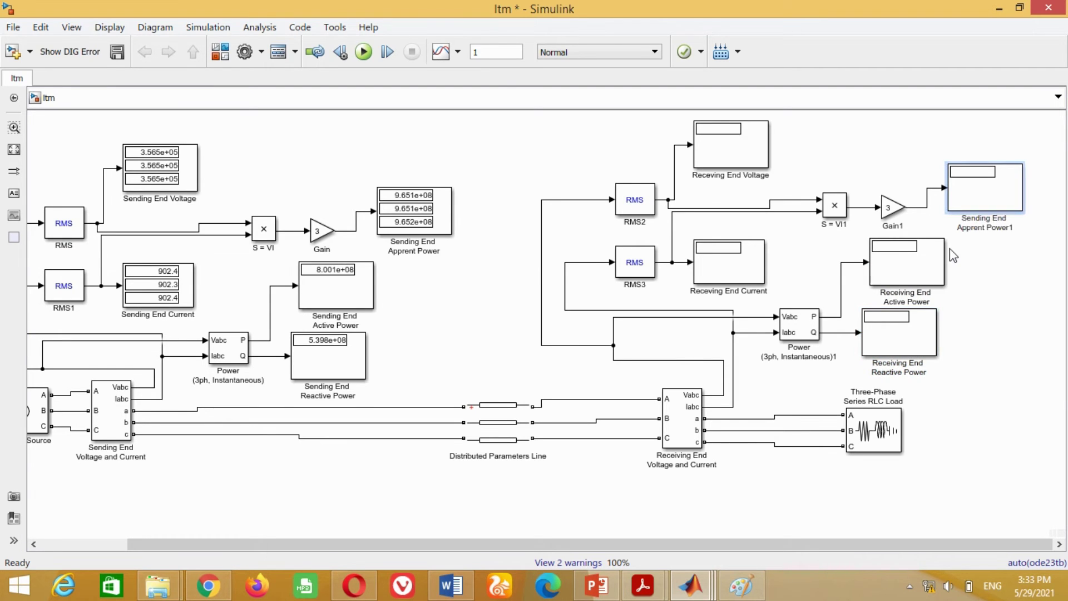
pyautogui.write('Receiving')
pyautogui.press('Delete')
pyautogui.press('Delete')
pyautogui.press('Delete')
pyautogui.press('Delete')
pyautogui.press('Delete')
pyautogui.press('Delete')
pyautogui.press('Delete')
pyautogui.press('BackSpace')
pyautogui.press('End')
pyautogui.press('BackSpace')
pyautogui.click(349, 103)
# - Run the simulation and examine the receiving-end voltage, current, active, reactive and apparent power displays
pyautogui.click(360, 54)
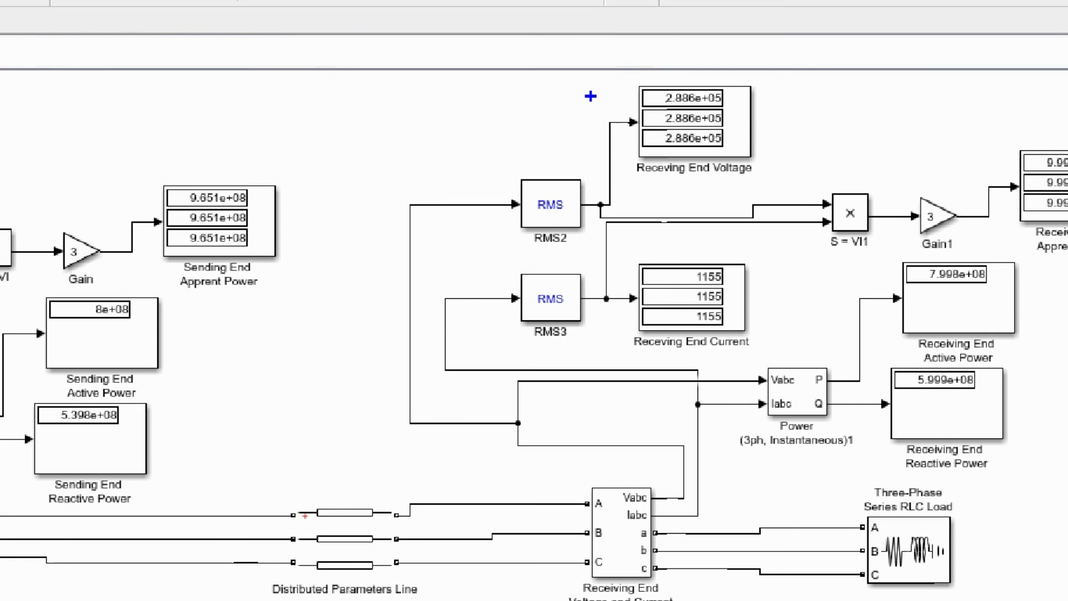
pyautogui.moveTo(611, 78)
pyautogui.mouseDown()
pyautogui.moveTo(702, 161)
pyautogui.moveTo(772, 181)
pyautogui.mouseUp()
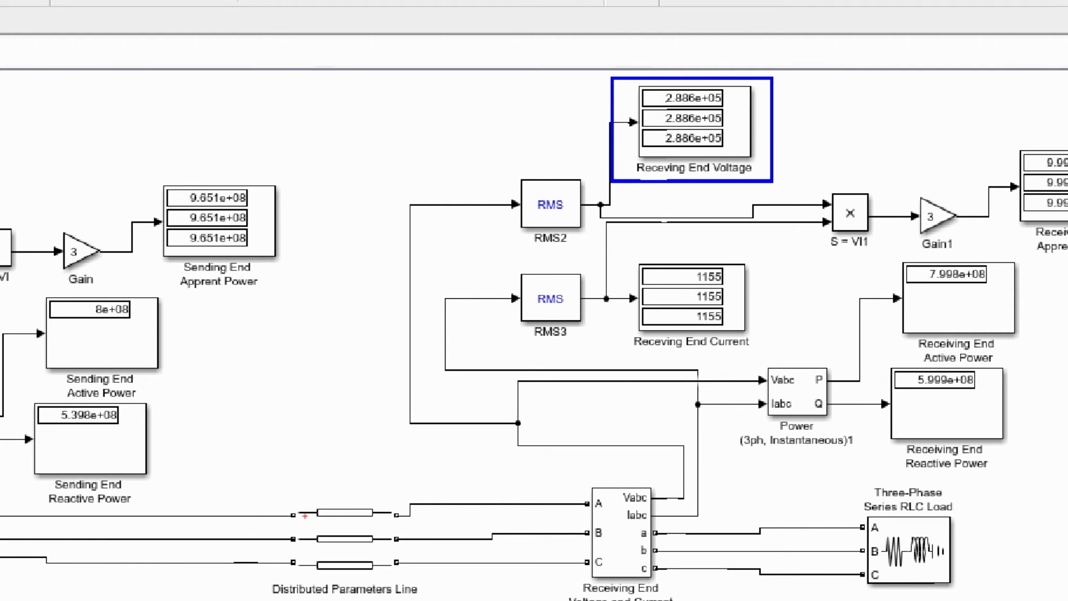
pyautogui.moveTo(616, 243); pyautogui.dragTo(747, 347)
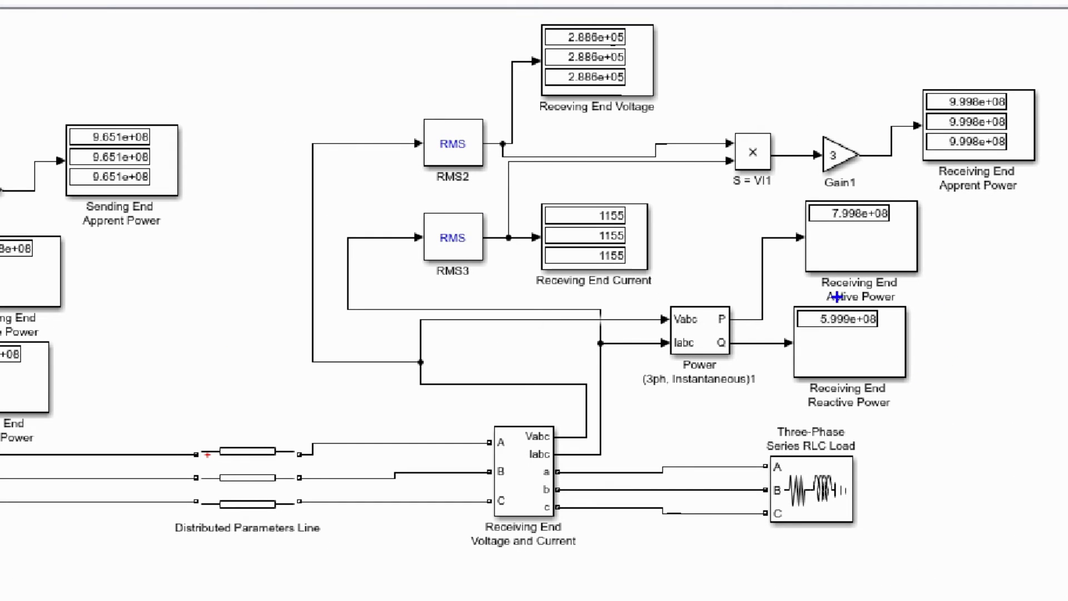
pyautogui.moveTo(780, 191)
pyautogui.mouseDown()
pyautogui.moveTo(837, 240)
pyautogui.moveTo(947, 299)
pyautogui.mouseUp()
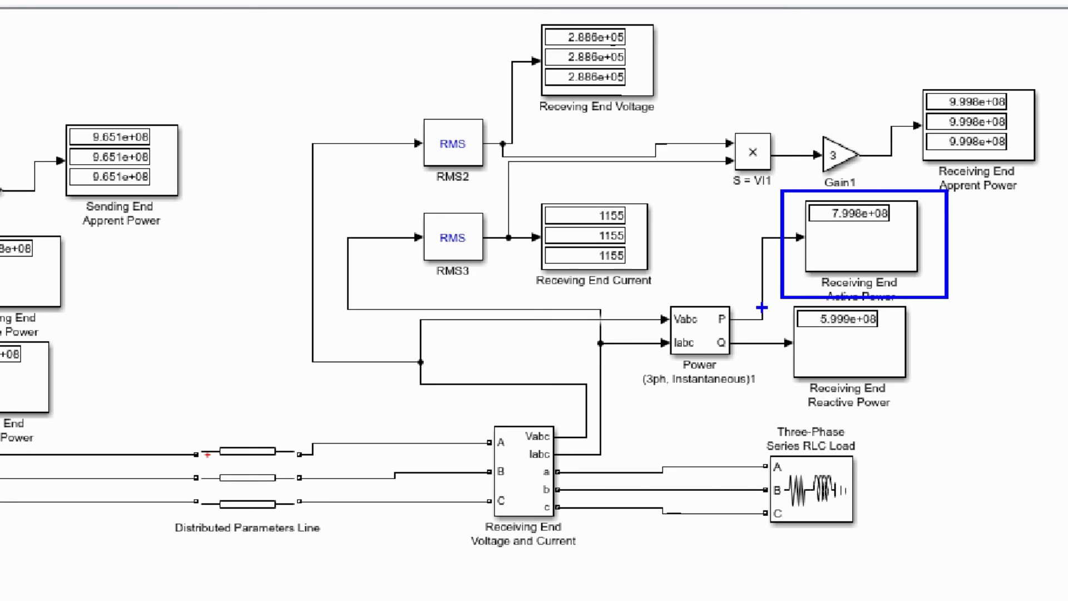
pyautogui.moveTo(761, 301); pyautogui.dragTo(949, 420)
pyautogui.moveTo(907, 81); pyautogui.dragTo(1047, 178)
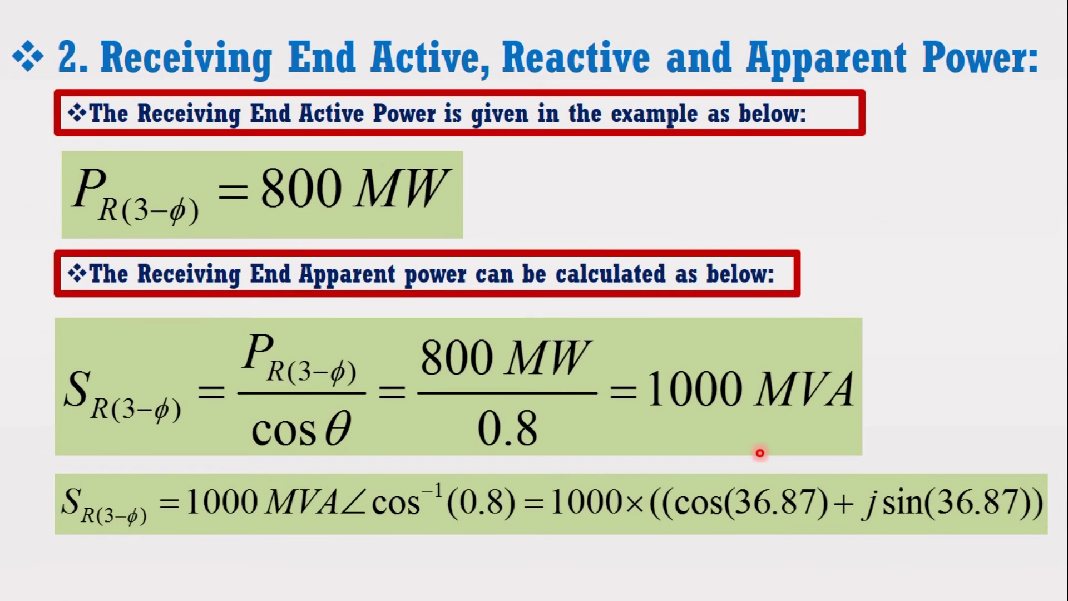
pyautogui.press('Right')
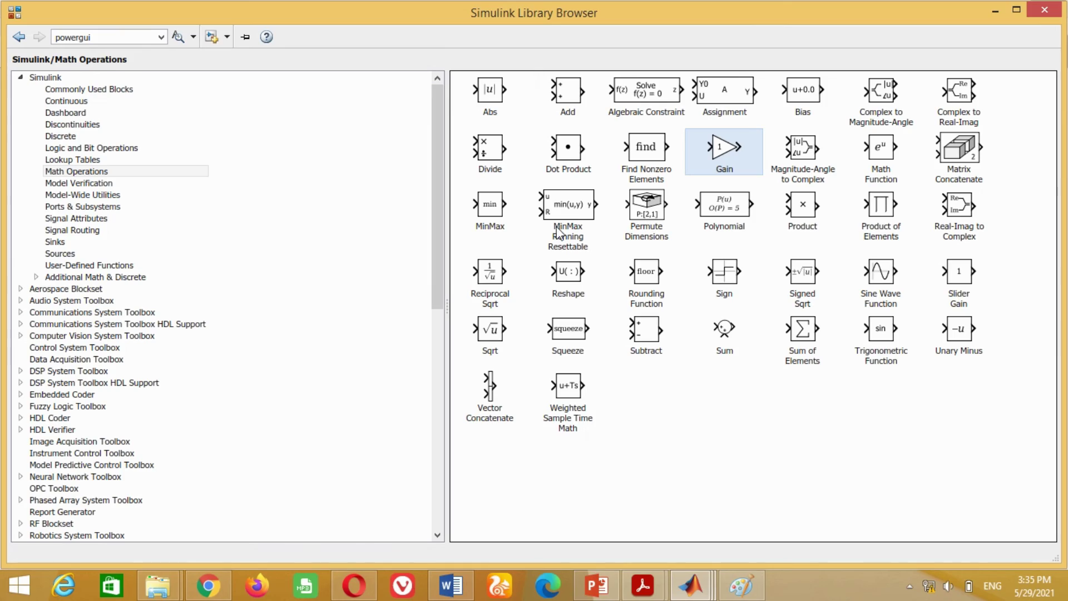
# - Add a Subtract block and a Divide block from the Math Operations library, placing them side by side above the sending-end power displays
pyautogui.click(652, 337)
pyautogui.rightClick(649, 329)
pyautogui.click(706, 343)
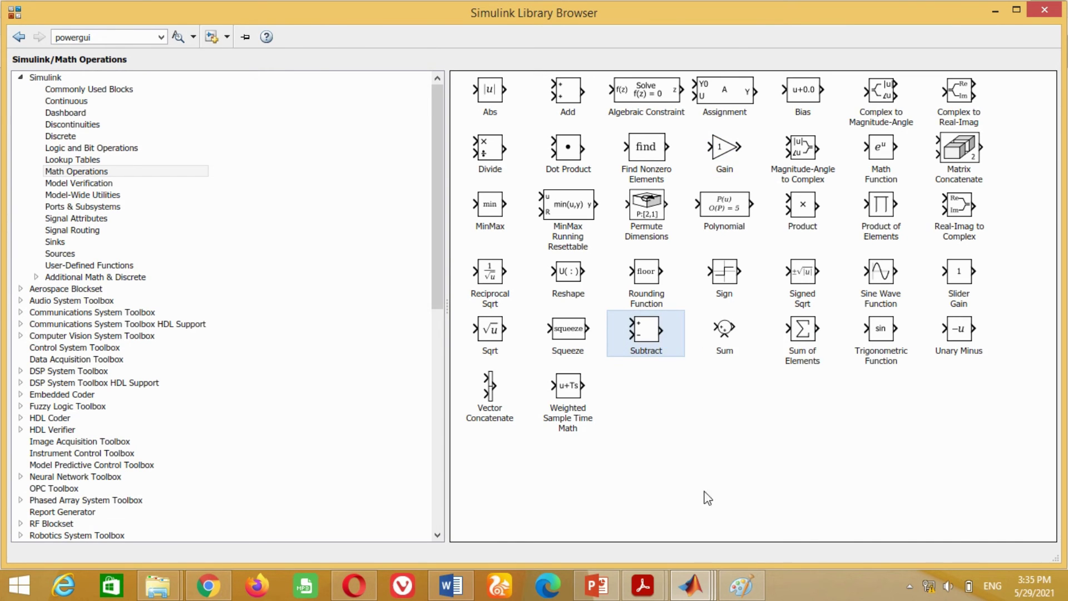
pyautogui.moveTo(548, 329); pyautogui.dragTo(362, 159)
pyautogui.hotkey('ctrl', 'shift', 'l')
pyautogui.rightClick(492, 152)
pyautogui.click(523, 156)
pyautogui.moveTo(544, 333); pyautogui.dragTo(411, 131)
# - Connect the Divide block's multiply input to the sending-end voltage RMS signal, routing the wire above the voltage display
pyautogui.moveTo(310, 138)
pyautogui.mouseDown()
pyautogui.moveTo(330, 139)
pyautogui.moveTo(209, 131)
pyautogui.moveTo(107, 143)
pyautogui.moveTo(103, 170)
pyautogui.mouseUp()
pyautogui.click(293, 166)
pyautogui.click(316, 129)
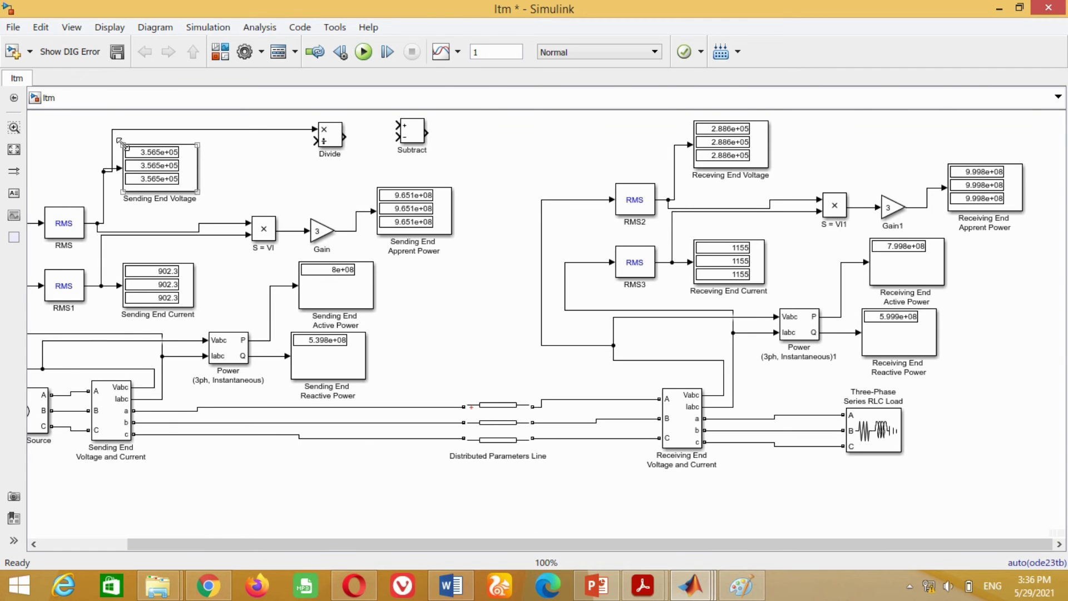
# - Add a Constant block from the Sources library beside the Divide block and connect it to the division input
pyautogui.hotkey('ctrl', 'shift', 'l')
pyautogui.click(61, 255)
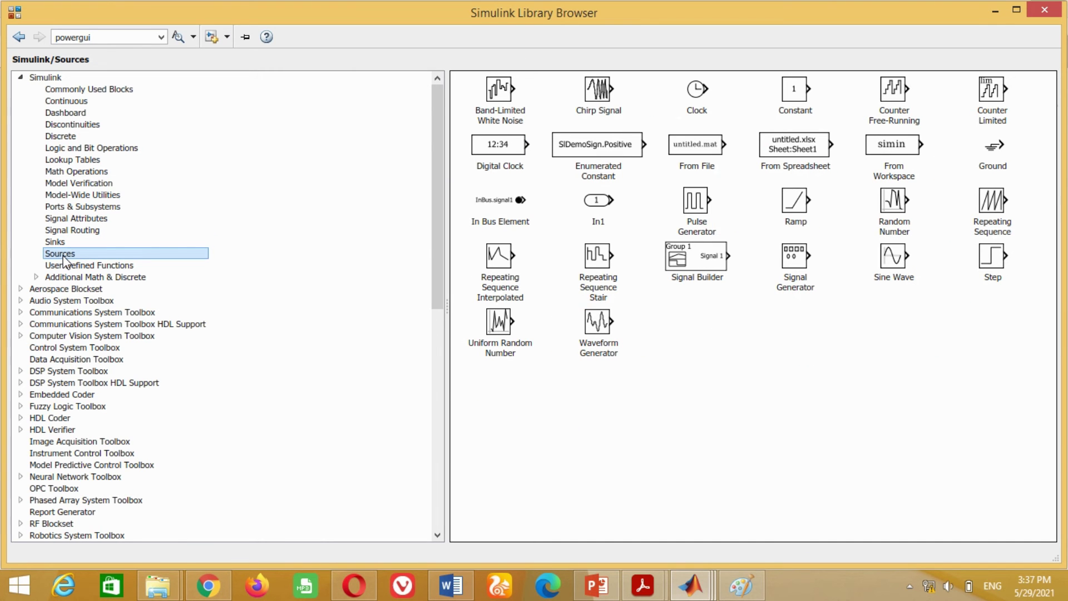
pyautogui.rightClick(802, 93)
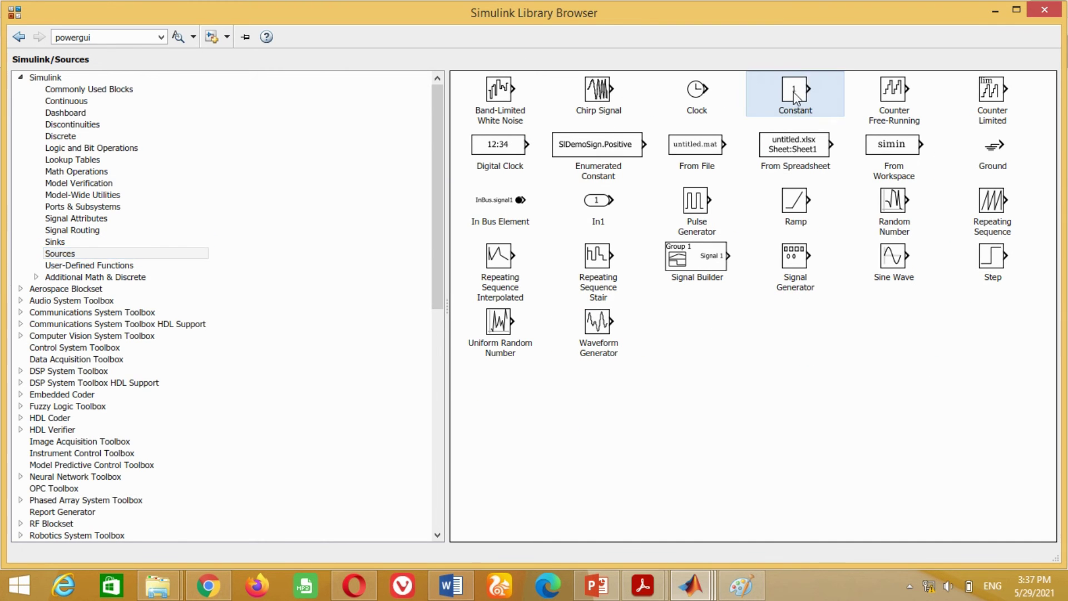
pyautogui.click(841, 105)
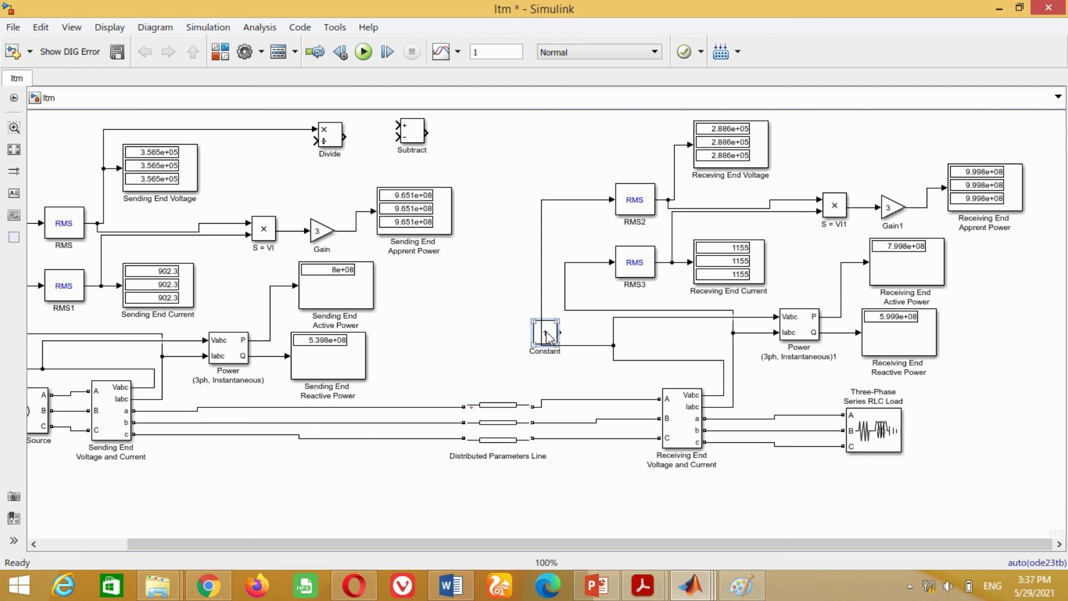
pyautogui.moveTo(545, 333)
pyautogui.mouseDown()
pyautogui.moveTo(498, 316)
pyautogui.moveTo(350, 193)
pyautogui.moveTo(267, 181)
pyautogui.moveTo(271, 158)
pyautogui.moveTo(315, 141)
pyautogui.mouseUp()
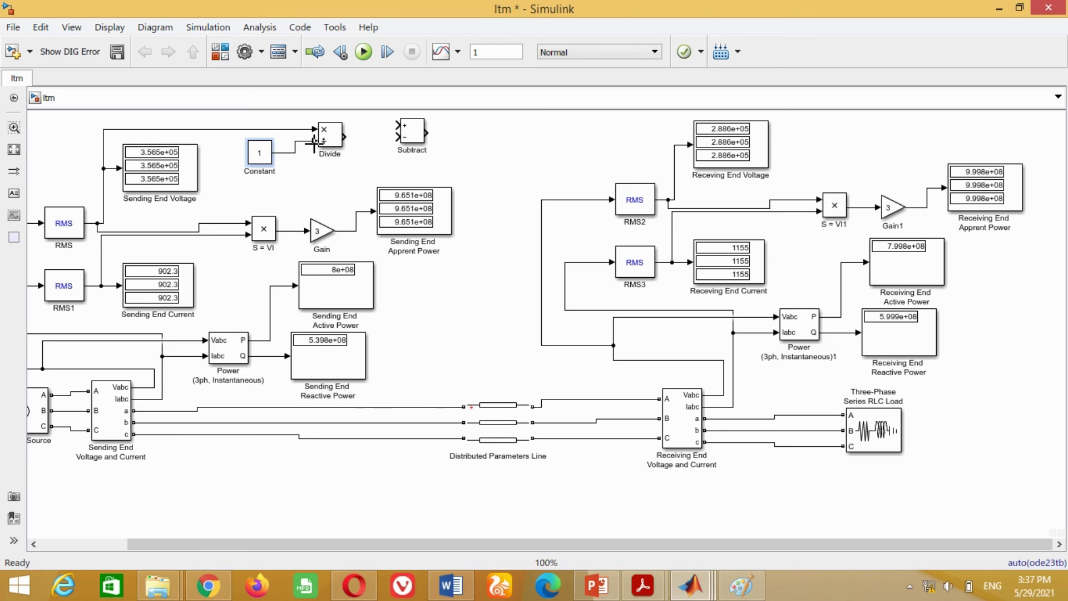
# - Set the Constant block's value to 0.9295 and widen the block enough to show the value
pyautogui.doubleClick(259, 152)
pyautogui.write('0.929')
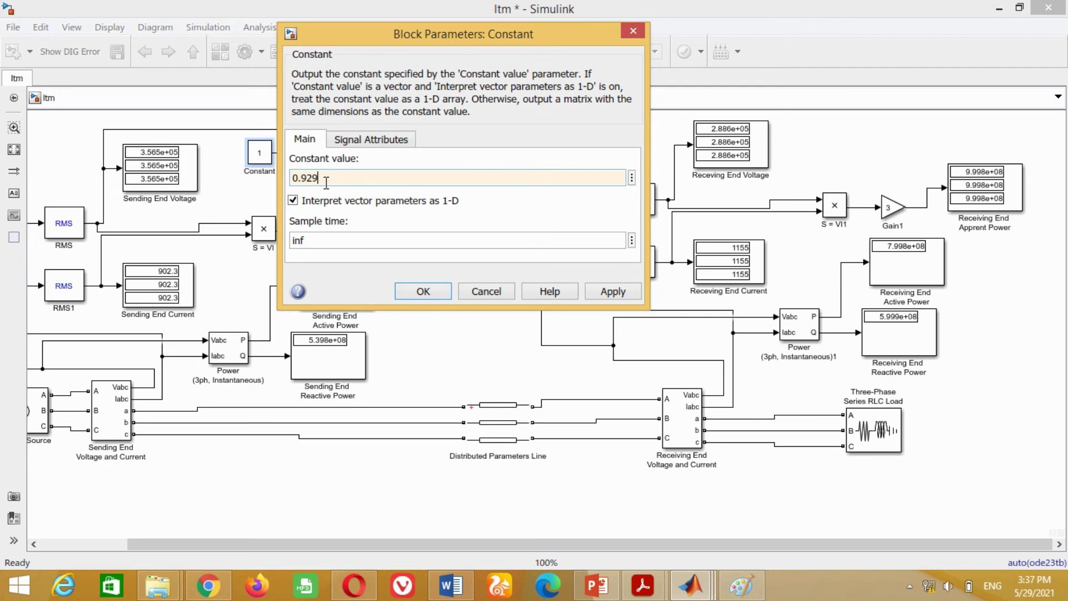
pyautogui.write('5')
pyautogui.click(423, 291)
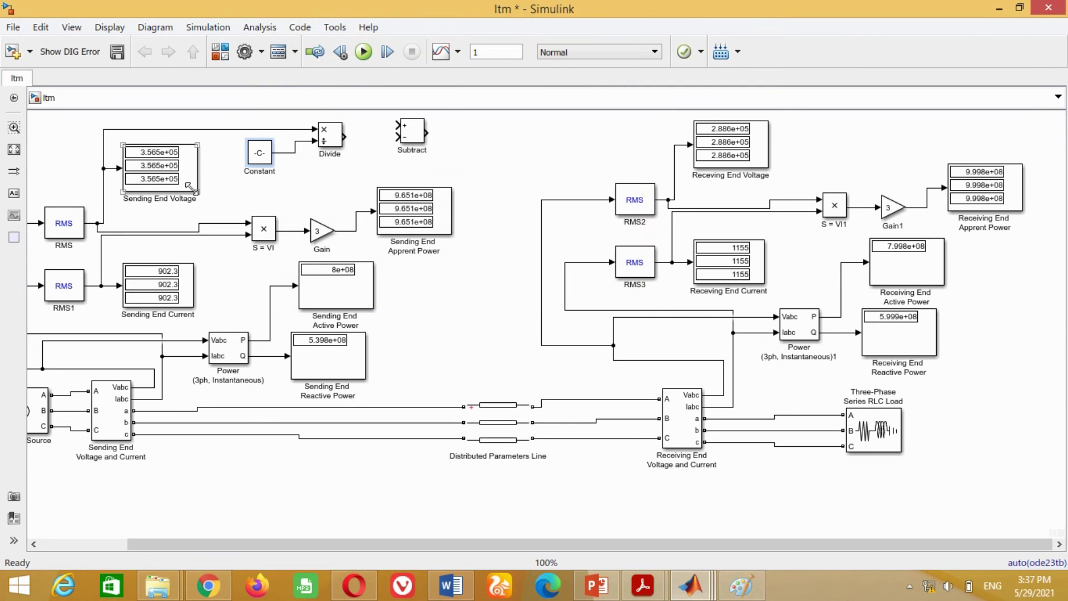
pyautogui.moveTo(271, 163); pyautogui.dragTo(283, 164)
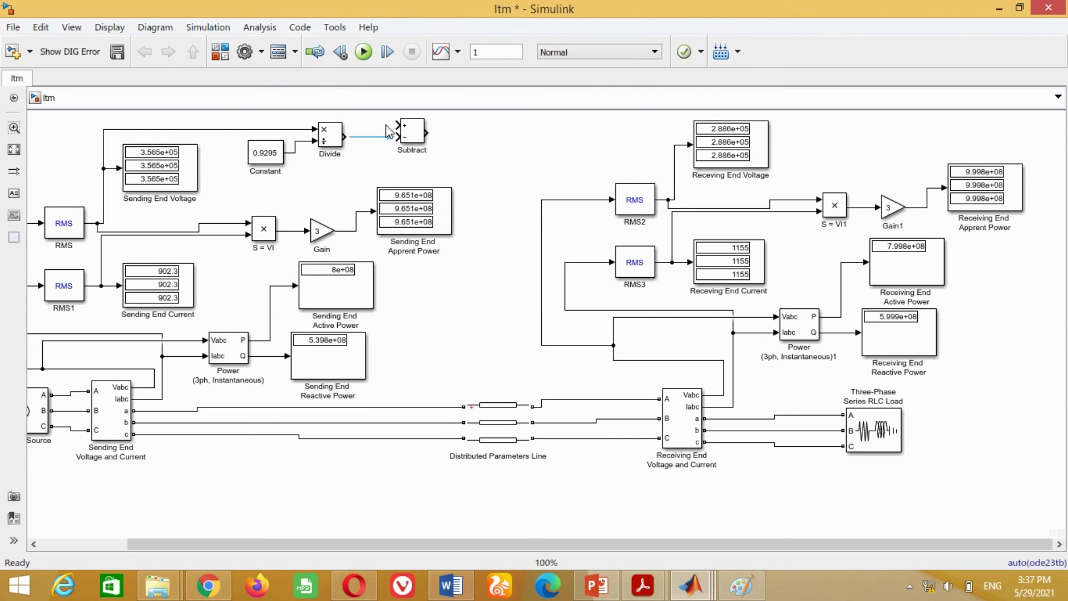
# - Connect the Divide output to the Subtract block's plus input and the receiving-end voltage RMS signal to its minus input, aligning the block
pyautogui.moveTo(396, 125); pyautogui.dragTo(341, 139)
pyautogui.click(406, 134)
pyautogui.moveTo(410, 135)
pyautogui.mouseDown()
pyautogui.moveTo(467, 162)
pyautogui.moveTo(674, 158)
pyautogui.mouseUp()
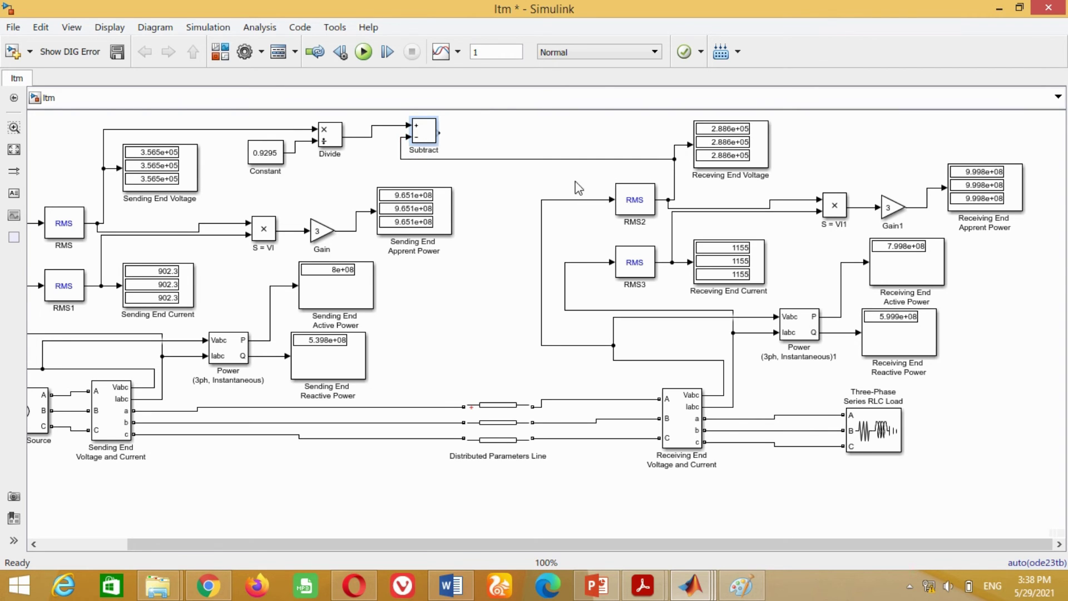
pyautogui.press('Down')
# - Duplicate the Divide and Gain blocks after the Subtract block, dividing the subtraction result by the receiving-end voltage and feeding the gain
pyautogui.click(331, 140)
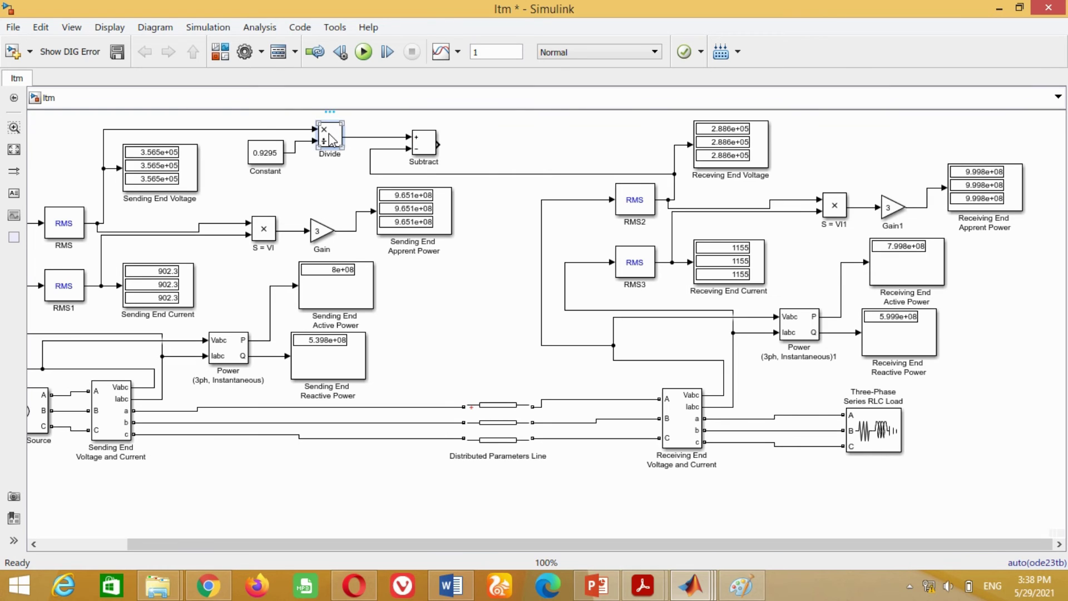
pyautogui.keyDown('ctrl'); pyautogui.moveTo(331, 139); pyautogui.dragTo(471, 184); pyautogui.keyUp('ctrl')
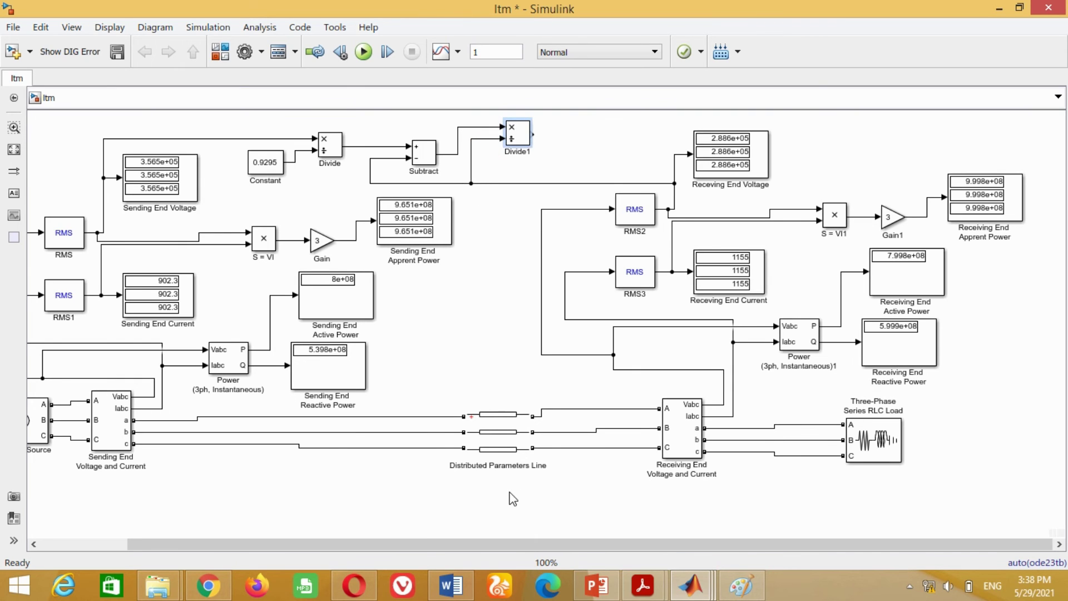
pyautogui.click(315, 246)
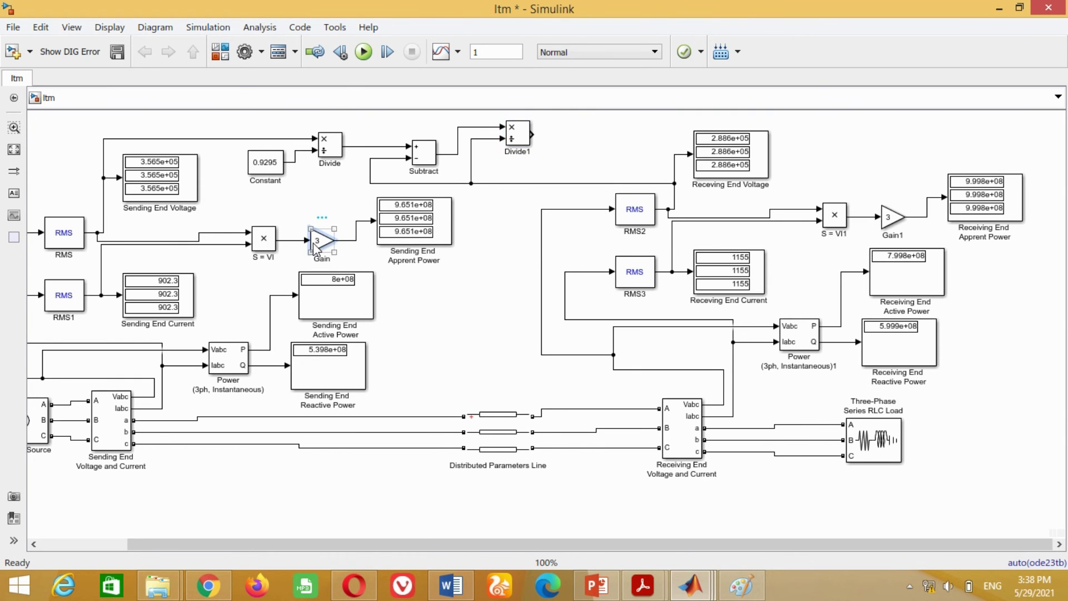
pyautogui.moveTo(315, 245); pyautogui.dragTo(575, 139)
# - Set the gain of the duplicated Gain block after the second Divide block to 100
pyautogui.doubleClick(569, 135)
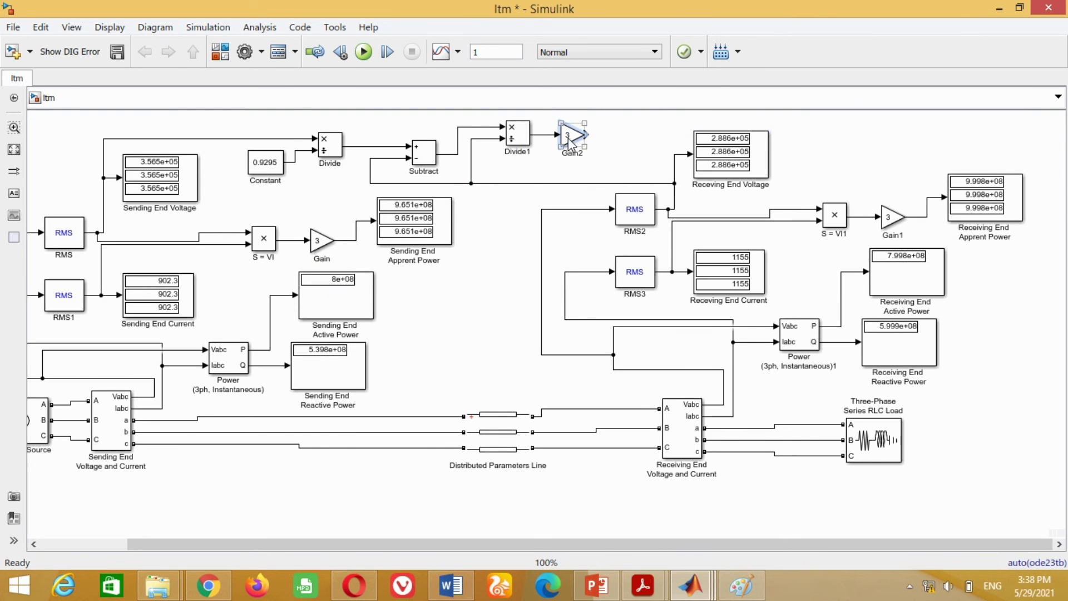
pyautogui.write('100')
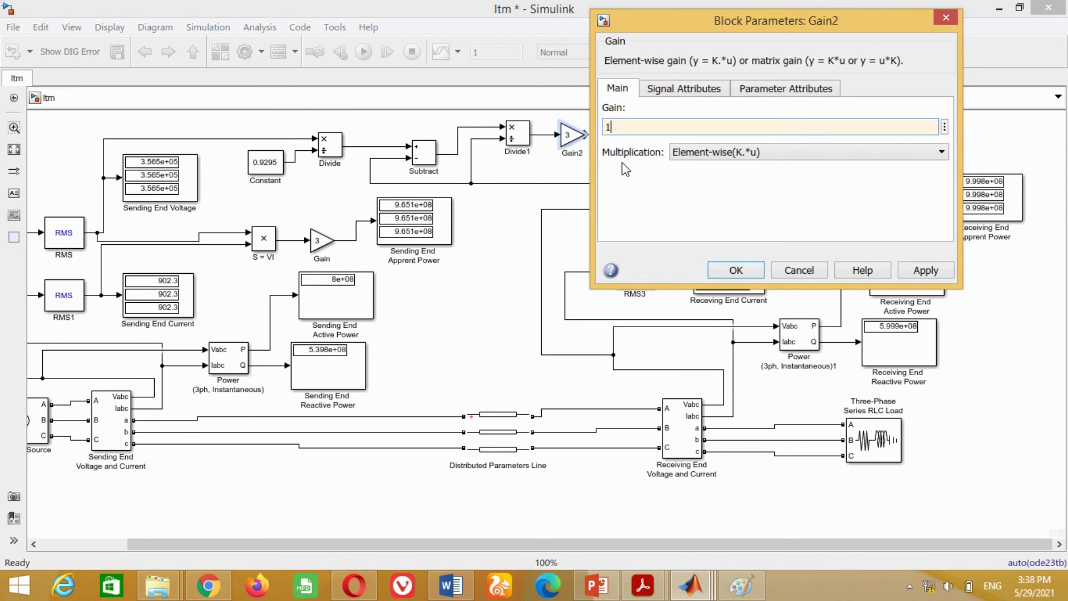
pyautogui.click(735, 270)
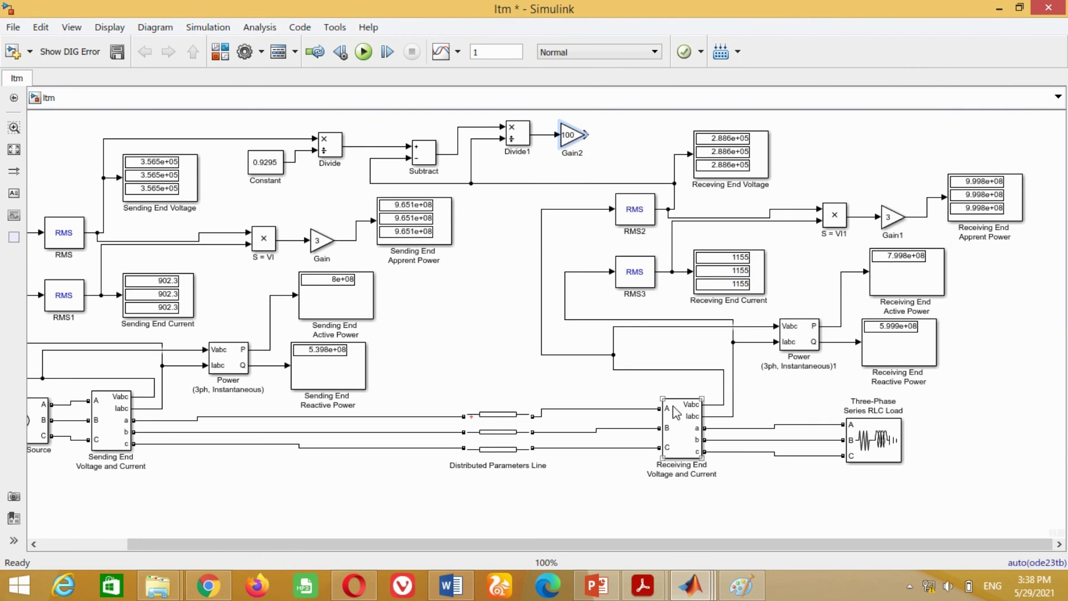
# - Duplicate the receiving-end voltage display at the output of the 100 gain block and tidy its placement clear of the wires
pyautogui.click(618, 142)
pyautogui.moveTo(756, 158); pyautogui.dragTo(585, 156)
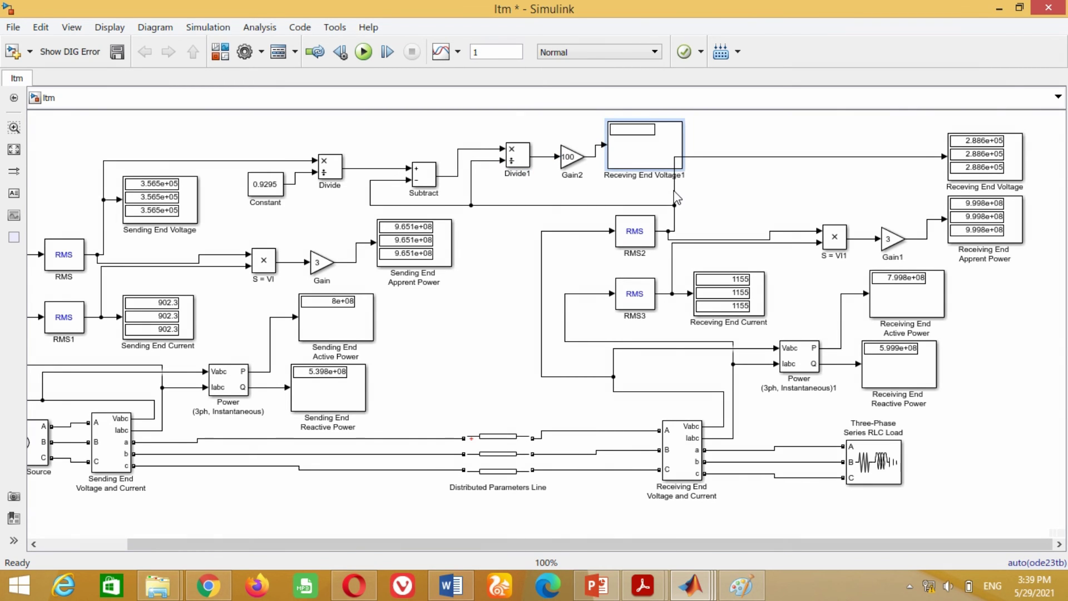
pyautogui.hotkey('ctrl', 'z')
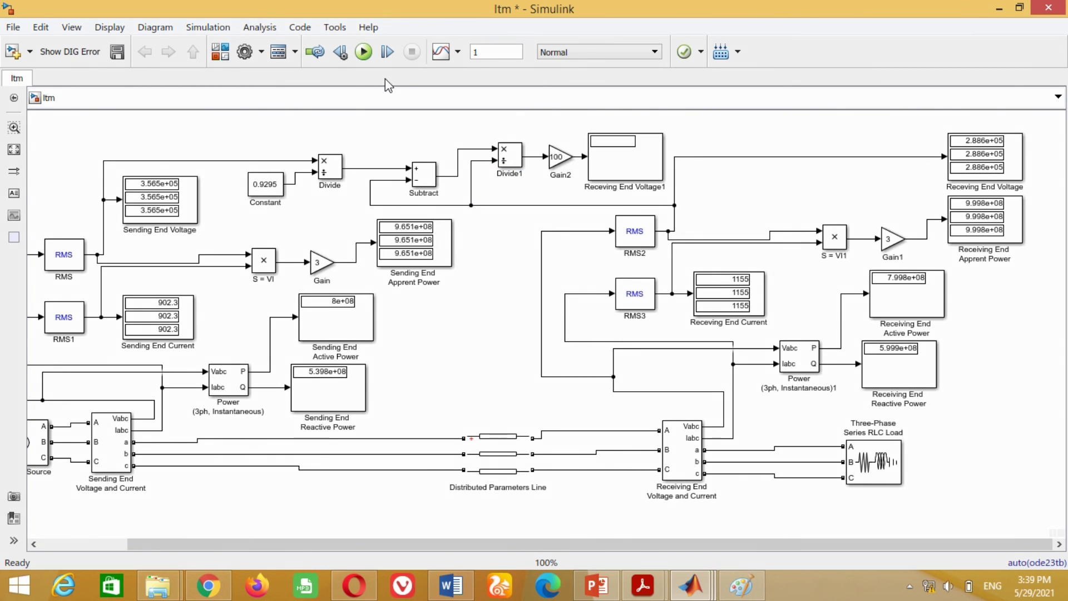
# - Run the simulation to update the new display behind the 100 gain block
pyautogui.click(363, 53)
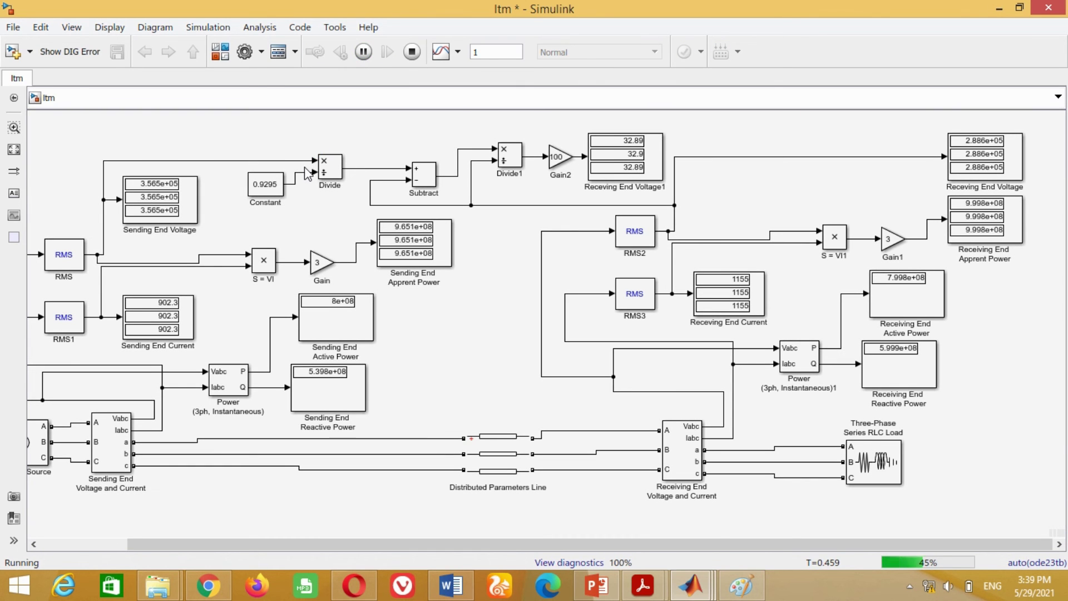
pyautogui.click(530, 448)
pyautogui.click(516, 421)
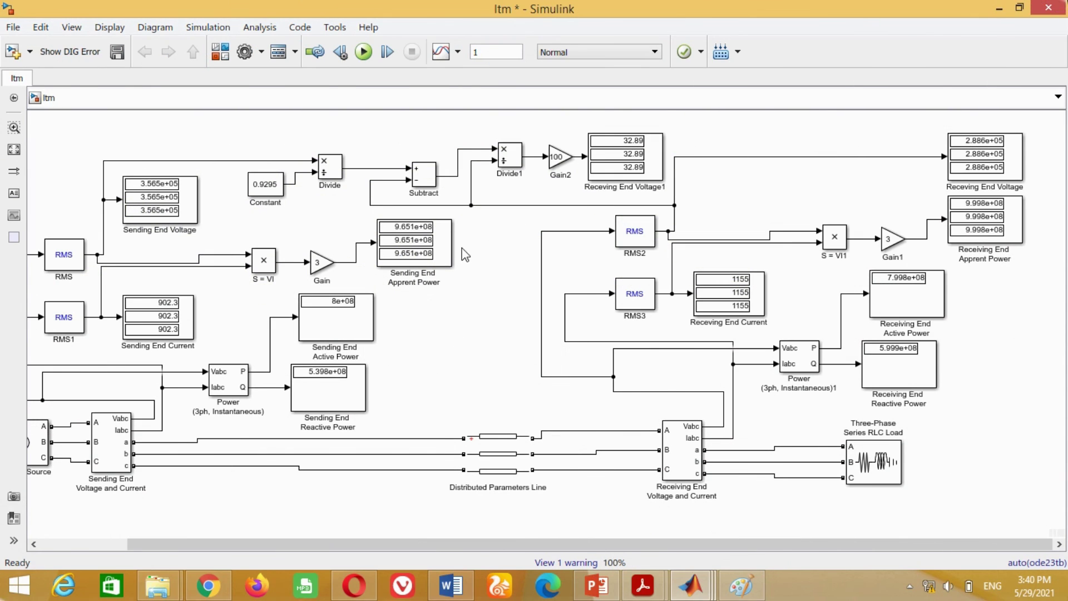
# - Copy a Divide block beside the sending-end active and reactive power displays, and shift the active power display and sending-end Gain block slightly up
pyautogui.click(513, 161)
pyautogui.hotkey('ctrl', 'c')
pyautogui.hotkey('ctrl', 'v')
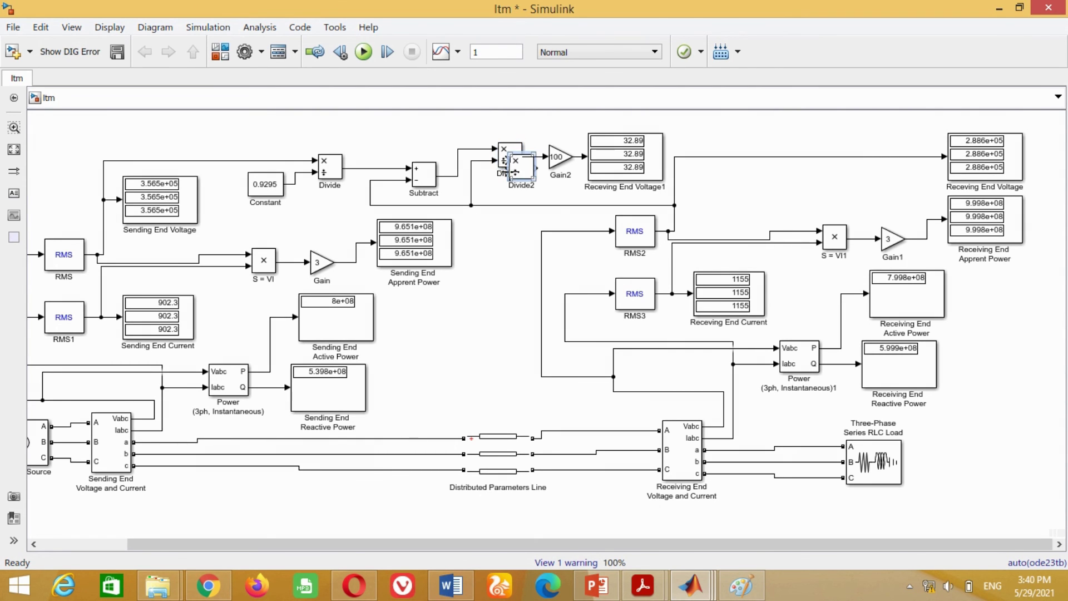
pyautogui.moveTo(521, 174); pyautogui.dragTo(454, 368)
pyautogui.click(323, 397)
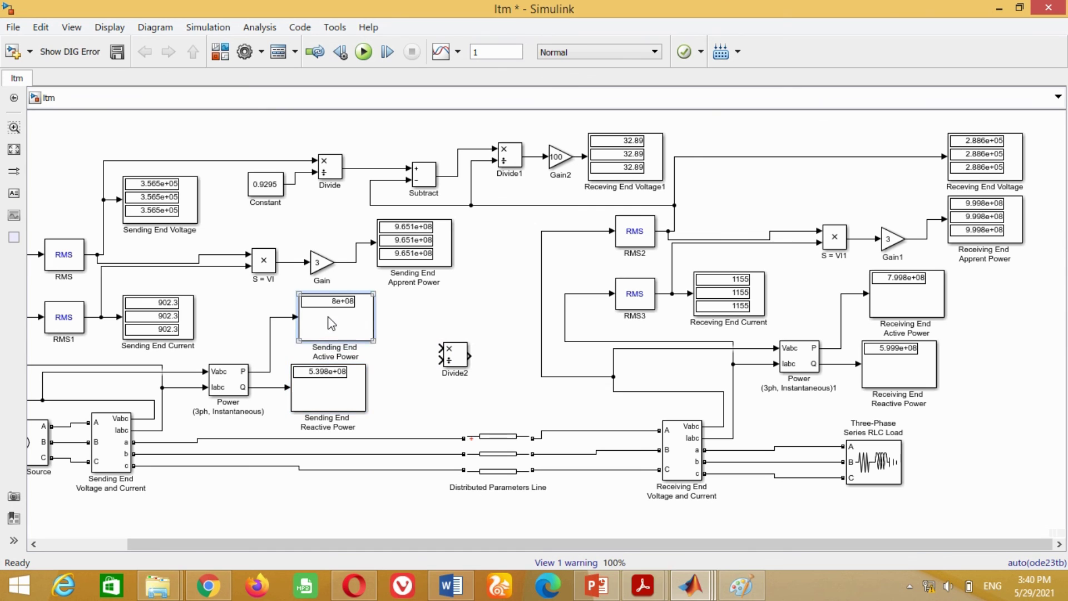
pyautogui.moveTo(331, 318); pyautogui.dragTo(331, 310)
pyautogui.moveTo(321, 262); pyautogui.dragTo(321, 254)
# - Connect the new Divide block's multiply input to sending-end active power and its divide input to receiving-end active power, routing the wire below
pyautogui.moveTo(439, 348); pyautogui.dragTo(270, 344)
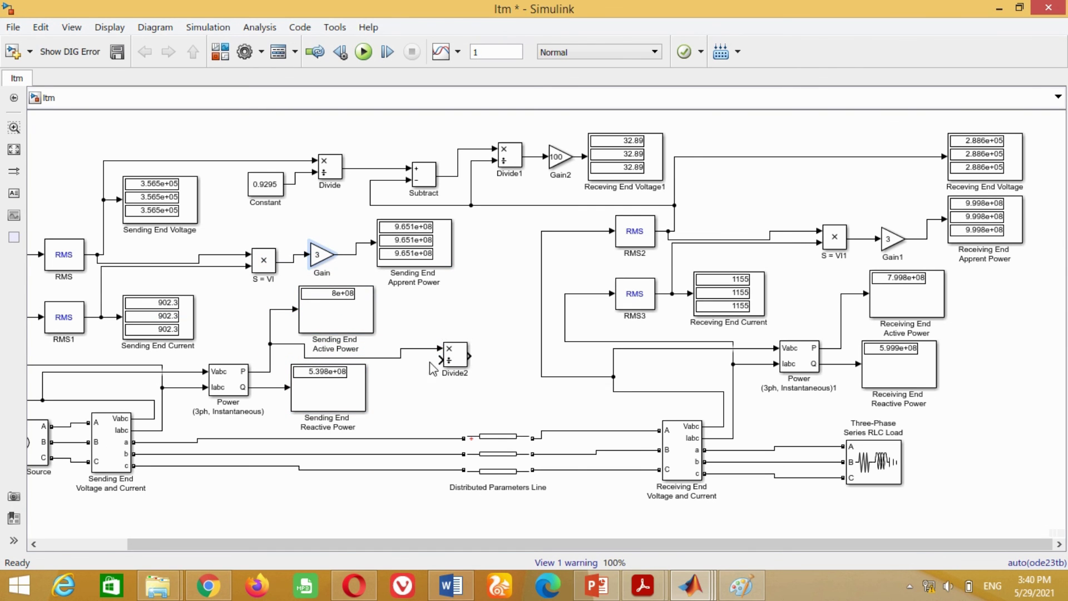
pyautogui.moveTo(440, 360); pyautogui.dragTo(834, 351)
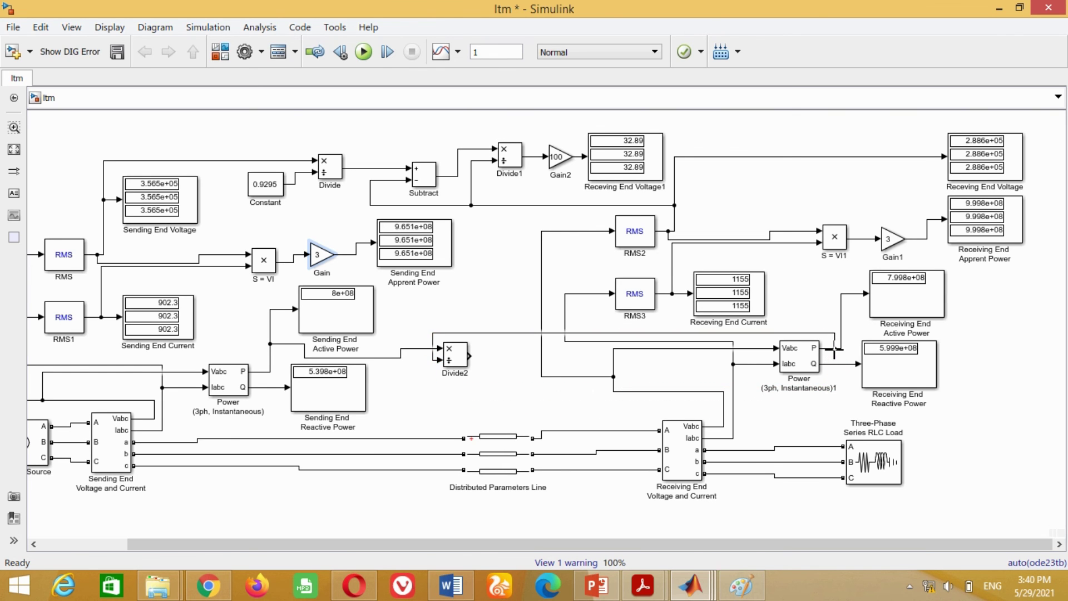
pyautogui.moveTo(500, 333); pyautogui.dragTo(500, 404)
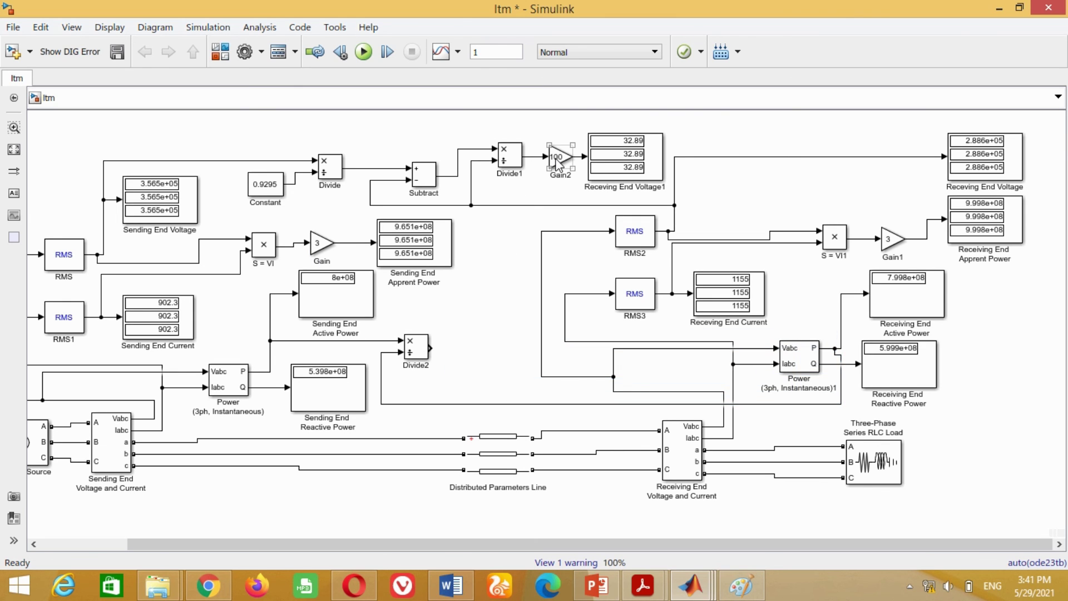
# - Duplicate the 100 gain block and its display, chaining both to the output of the active power Divide block
pyautogui.click(558, 161)
pyautogui.click(476, 345)
pyautogui.hotkey('ctrl', 'v')
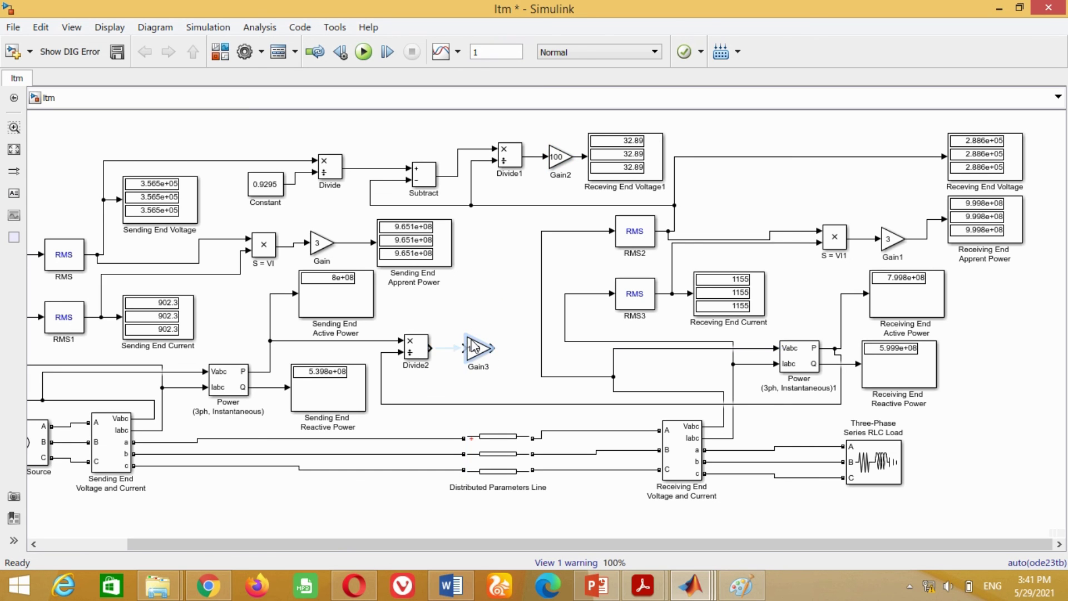
pyautogui.moveTo(486, 345); pyautogui.dragTo(460, 351)
pyautogui.click(660, 170)
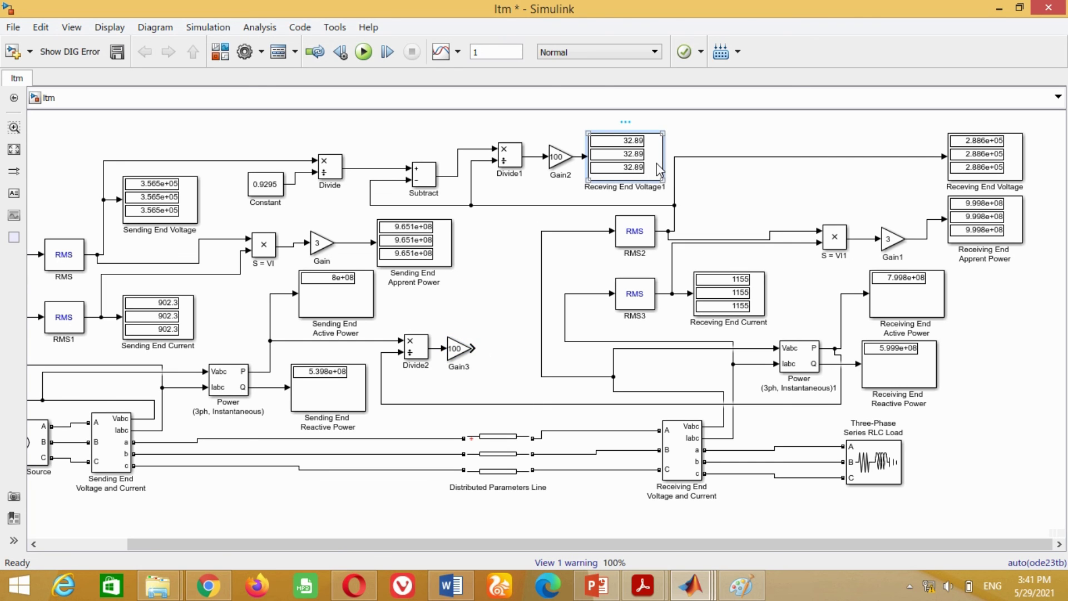
pyautogui.moveTo(660, 170); pyautogui.dragTo(532, 362)
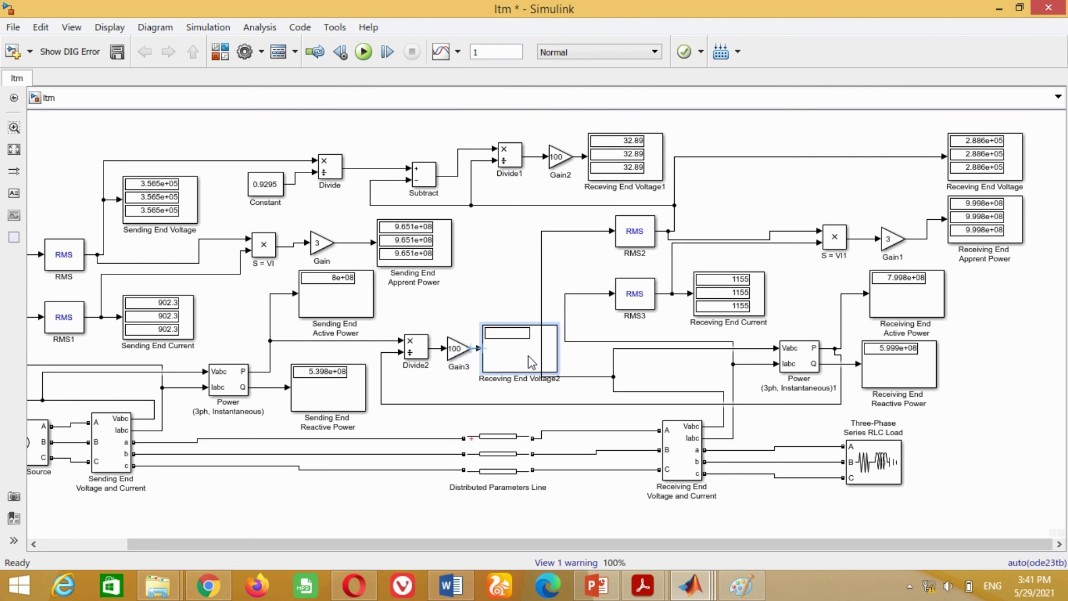
# - Shift the sending-end reactive power display and the active power ratio's gain and display blocks left to clear the receiving-end wiring
pyautogui.moveTo(358, 396); pyautogui.dragTo(335, 396)
pyautogui.moveTo(432, 355)
pyautogui.mouseDown()
pyautogui.moveTo(397, 356)
pyautogui.moveTo(452, 350)
pyautogui.moveTo(417, 350)
pyautogui.mouseUp()
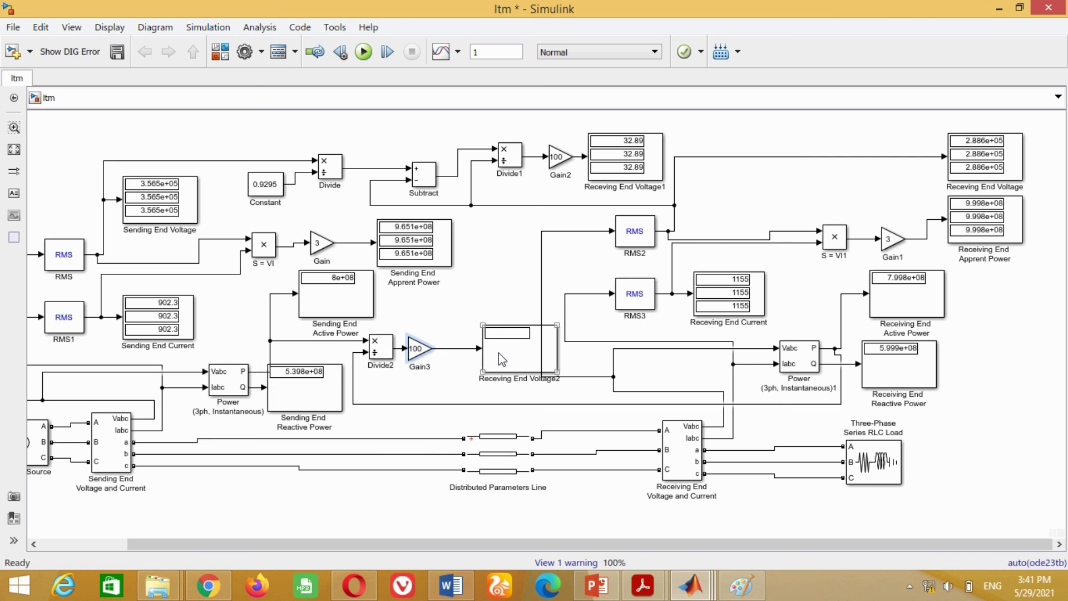
pyautogui.moveTo(529, 359); pyautogui.dragTo(493, 359)
# - Rename the display of the active power ratio as Transmission Efficiency and run the simulation
pyautogui.click(442, 378)
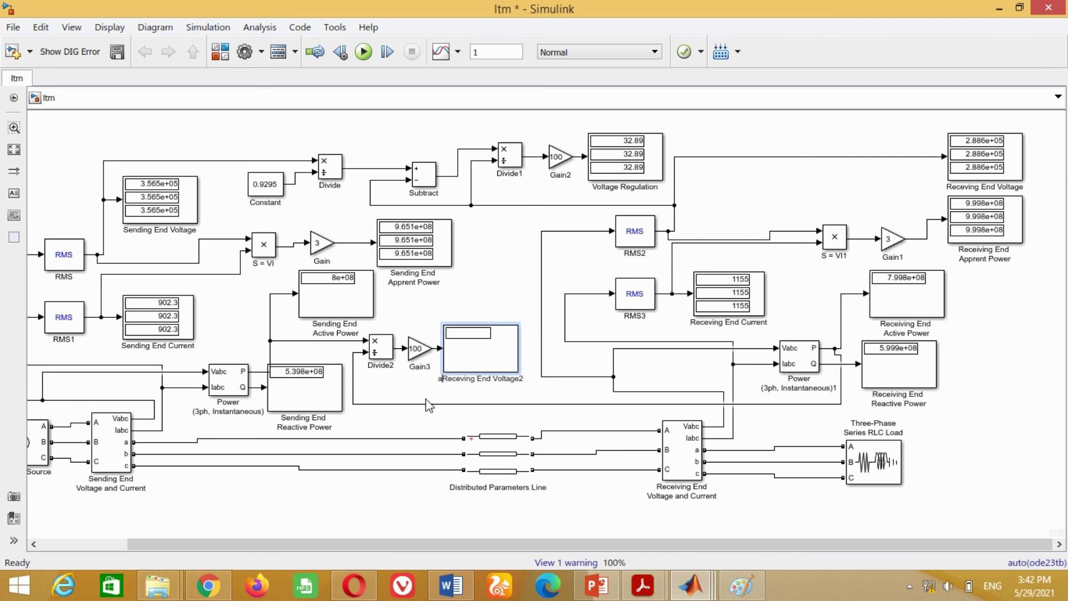
pyautogui.write('aTransmission Efficiency')
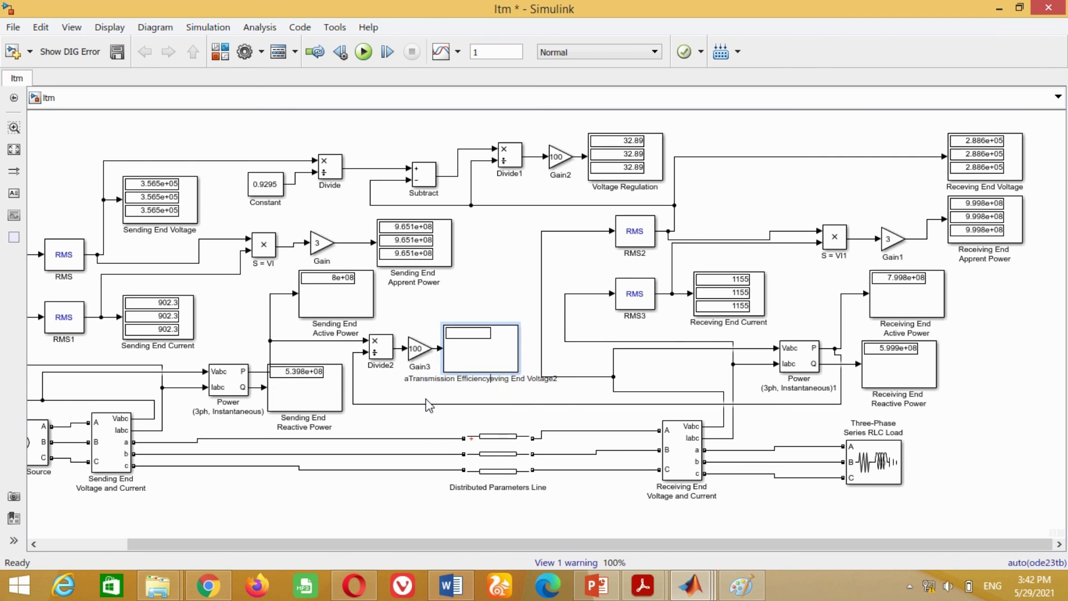
pyautogui.press('Delete')
pyautogui.press('Delete')
pyautogui.press('Delete')
pyautogui.press('Delete')
pyautogui.press('Delete')
pyautogui.press('Delete')
pyautogui.press('Delete')
pyautogui.press('Delete')
pyautogui.press('Delete')
pyautogui.press('Delete')
pyautogui.press('Delete')
pyautogui.press('Delete')
pyautogui.press('Delete')
pyautogui.press('Delete')
pyautogui.press('Delete')
pyautogui.press('Delete')
pyautogui.press('Delete')
pyautogui.press('Delete')
pyautogui.press('Delete')
pyautogui.press('Delete')
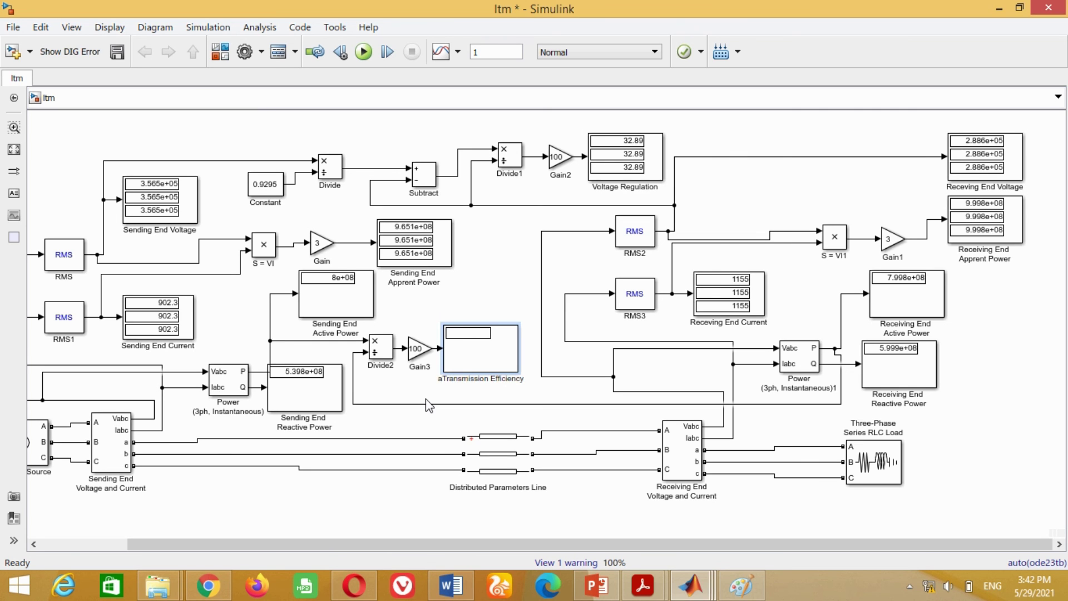
pyautogui.press('Home')
pyautogui.press('Delete')
pyautogui.click(489, 306)
pyautogui.click(368, 53)
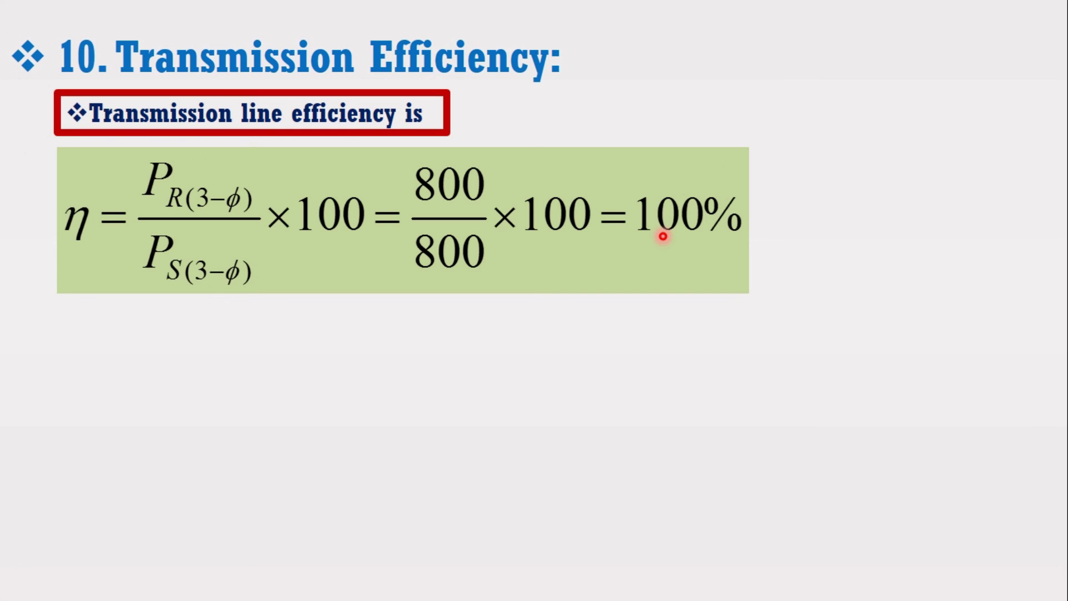
pyautogui.press('Right')
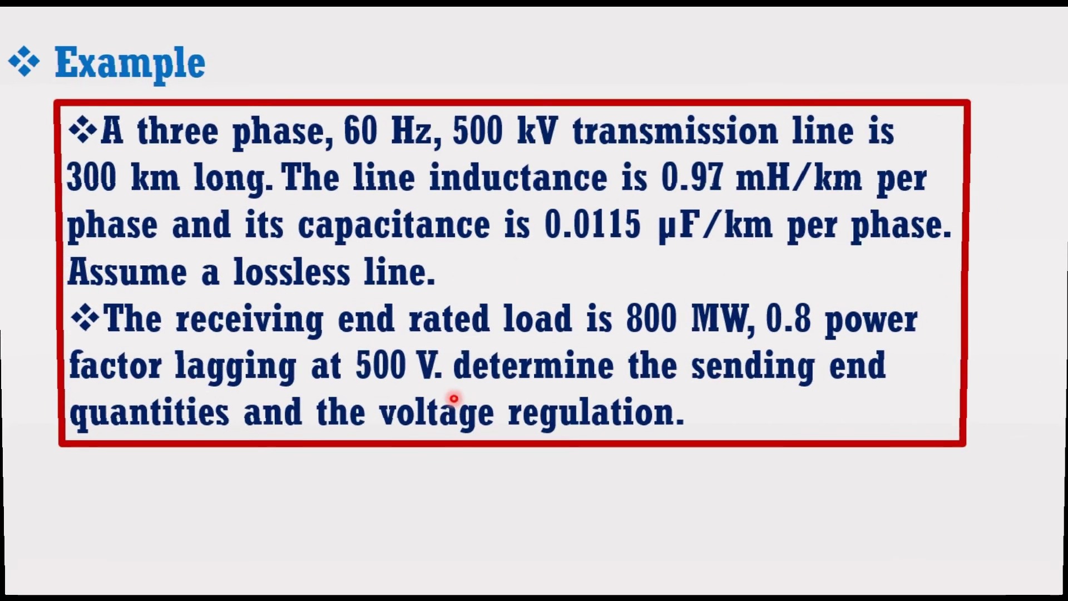